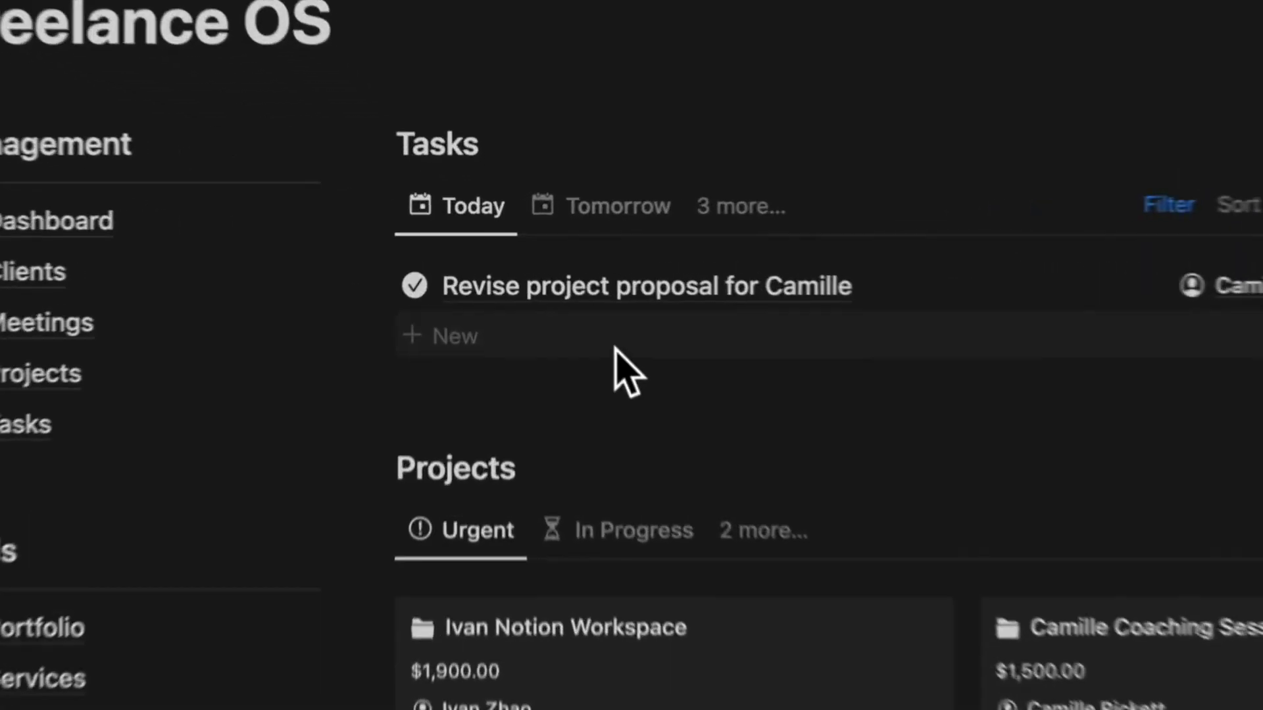
- Add a task to send the client a project proposal, linked to that client, and move the workspace project into In Progress
{"action": "left_click", "coordinate": [614, 342]}
{"action": "type", "text": "Send a project proposal"}
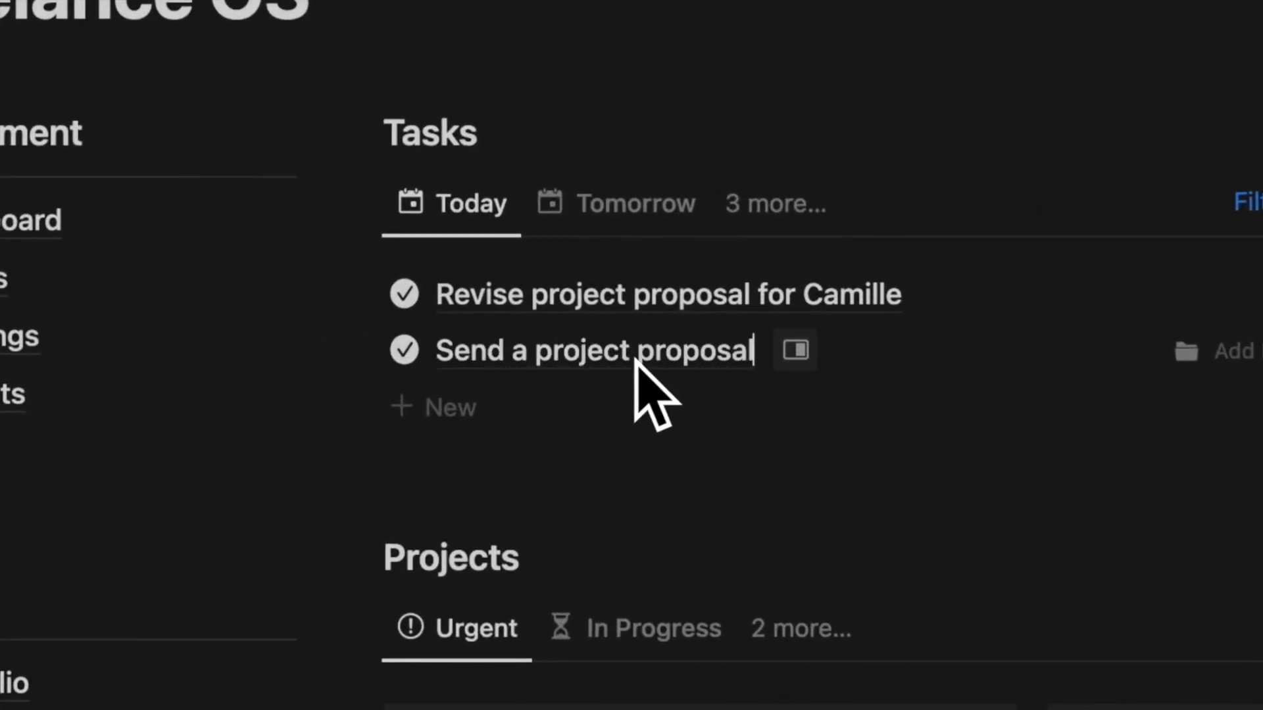
{"action": "type", "text": " for Ali"}
{"action": "left_click", "coordinate": [1229, 351]}
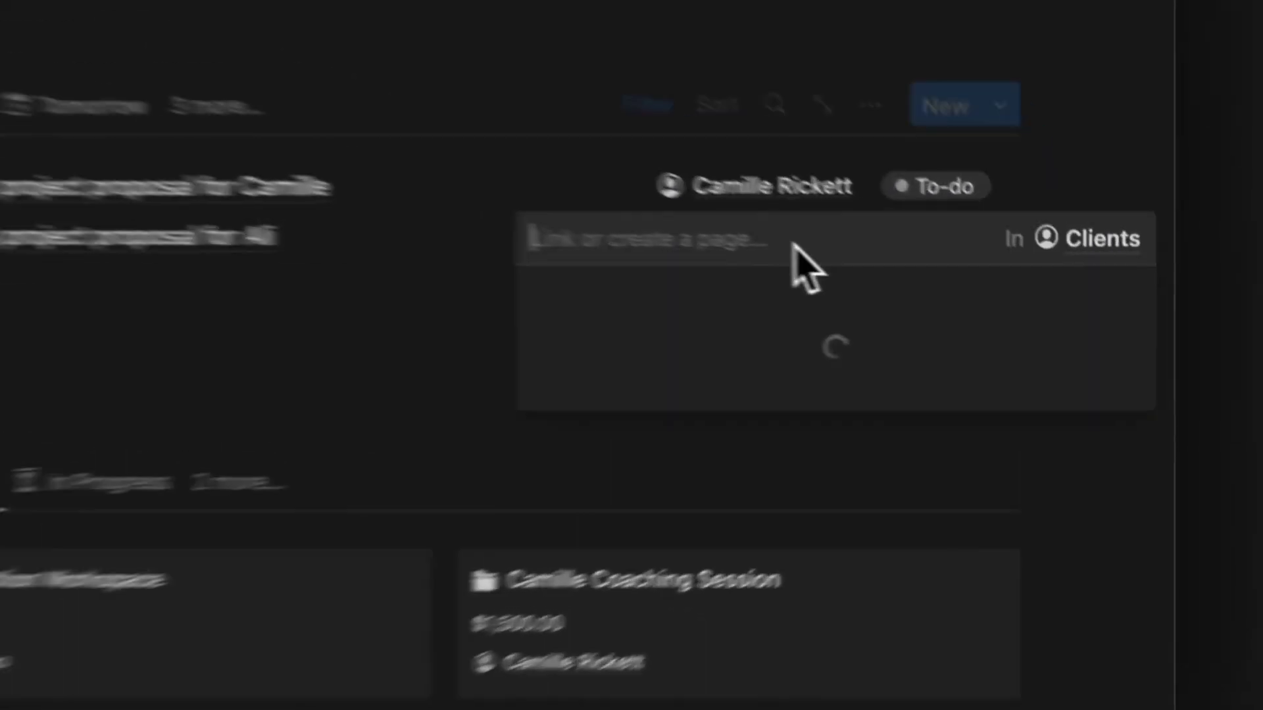
{"action": "left_click", "coordinate": [654, 342]}
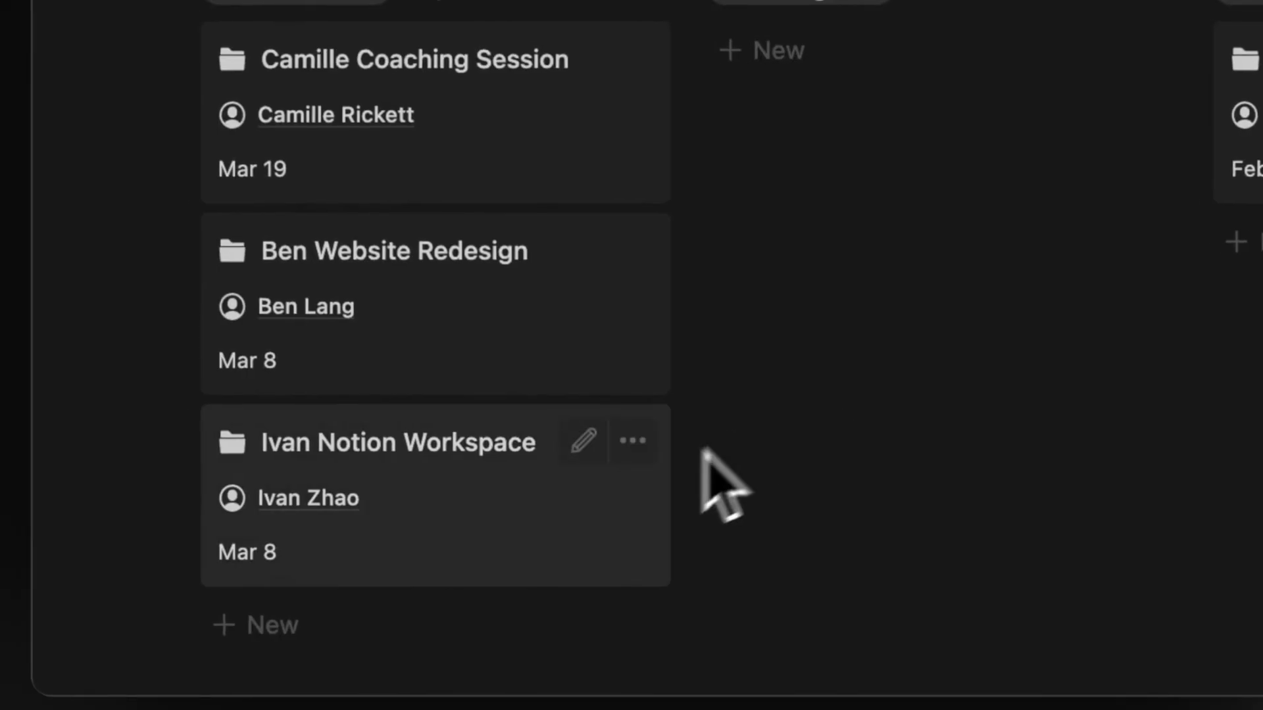
{"action": "left_click_drag", "start_coordinate": [658, 474], "coordinate": [789, 298]}
{"action": "left_click_drag", "start_coordinate": [510, 540], "coordinate": [637, 361]}
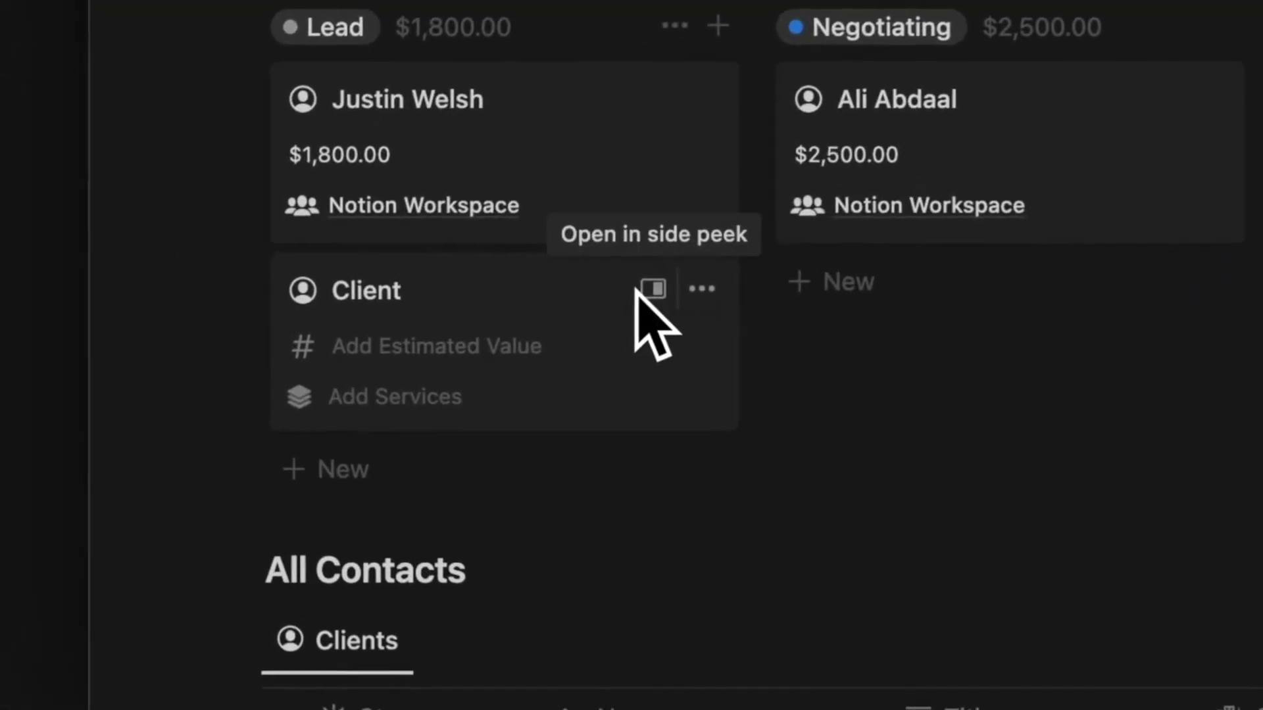
- Add a new lead with an $8,000 estimated value and the Notion Workspace service, plus an Onboarding Call meeting
{"action": "type", "text": "Alex Homozi"}
{"action": "left_click", "coordinate": [625, 346]}
{"action": "type", "text": "8,000"}
{"action": "key", "text": "Return"}
{"action": "left_click", "coordinate": [543, 398]}
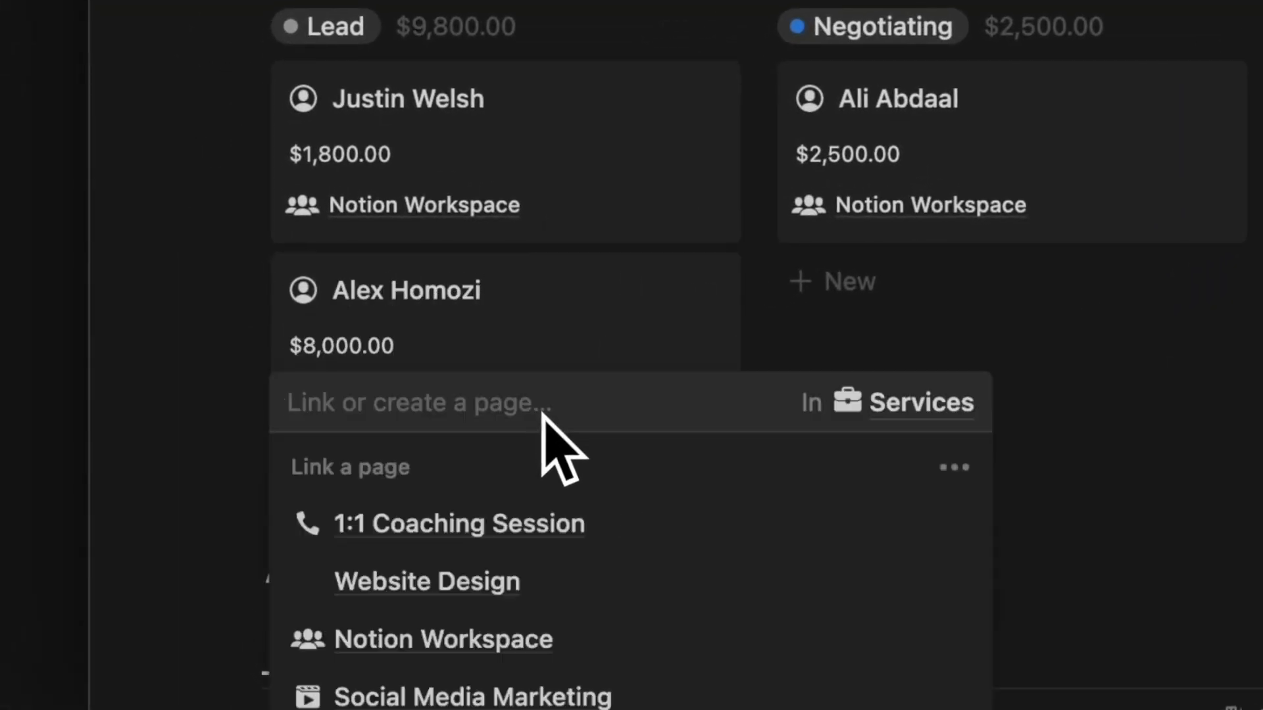
{"action": "left_click", "coordinate": [546, 639]}
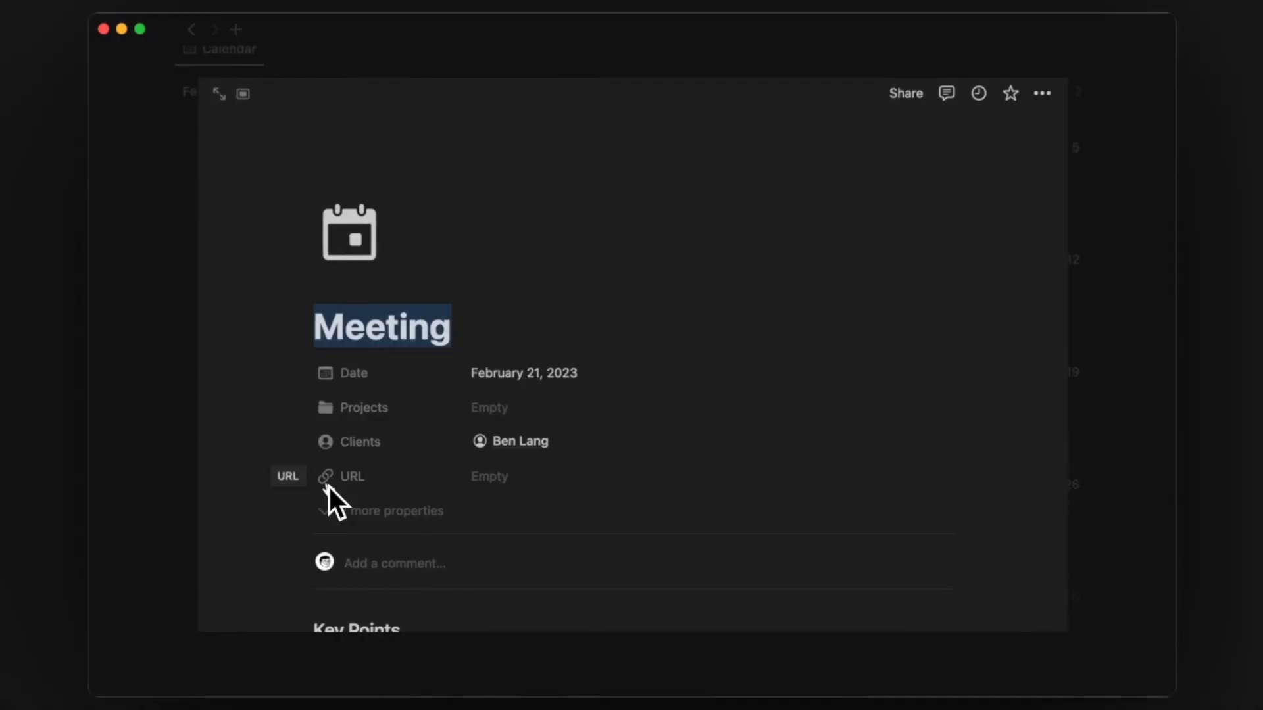
{"action": "type", "text": "Onboarding Call"}
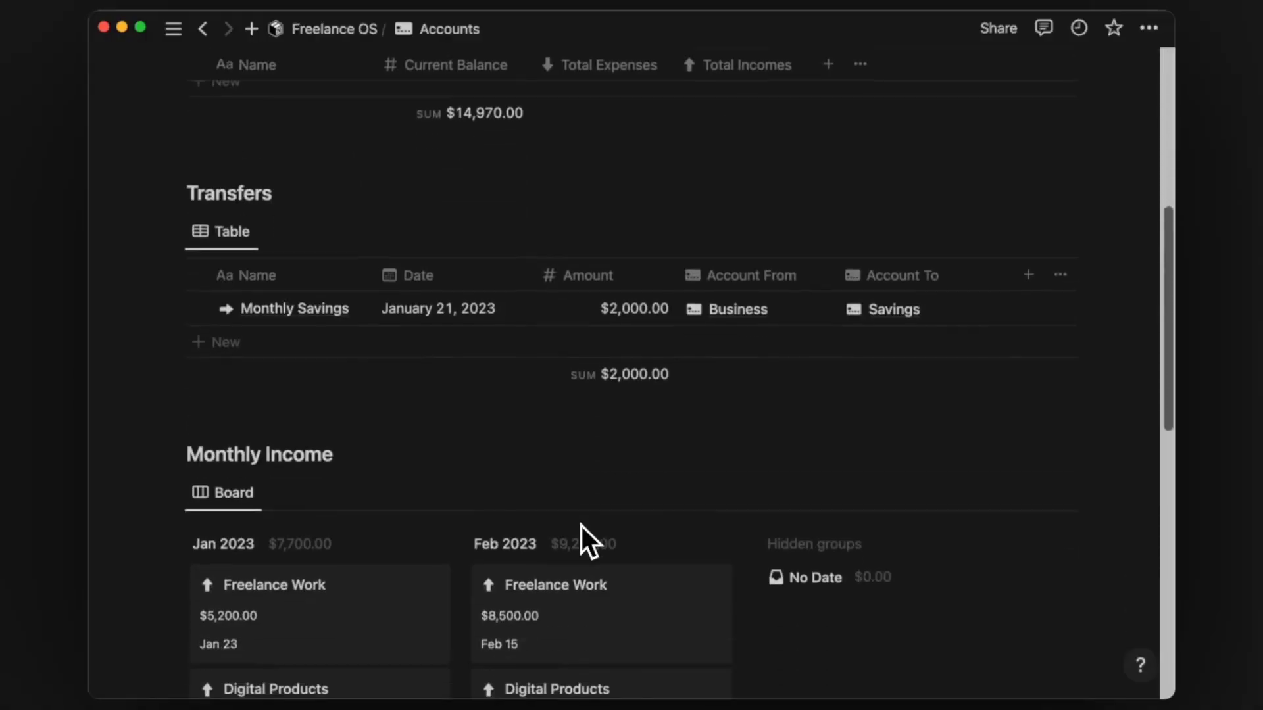
- Log a February income titled 'Affiliate Sales' for 750
{"action": "scroll", "coordinate": [581, 527], "scroll_direction": "down", "scroll_amount": 3}
{"action": "scroll", "coordinate": [582, 526], "scroll_direction": "down", "scroll_amount": 2}
{"action": "left_click", "coordinate": [582, 593]}
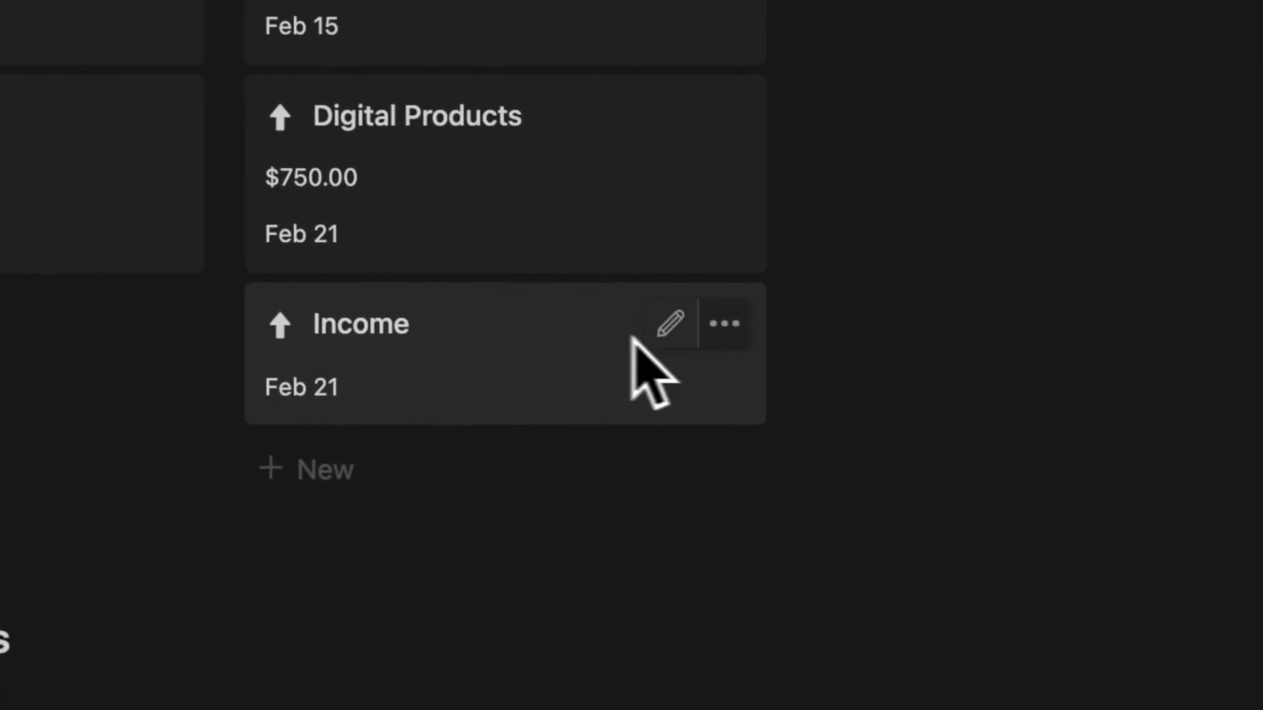
{"action": "left_click", "coordinate": [671, 332]}
{"action": "type", "text": "Affiliate Sales"}
{"action": "key", "text": "Tab"}
{"action": "type", "text": "750"}
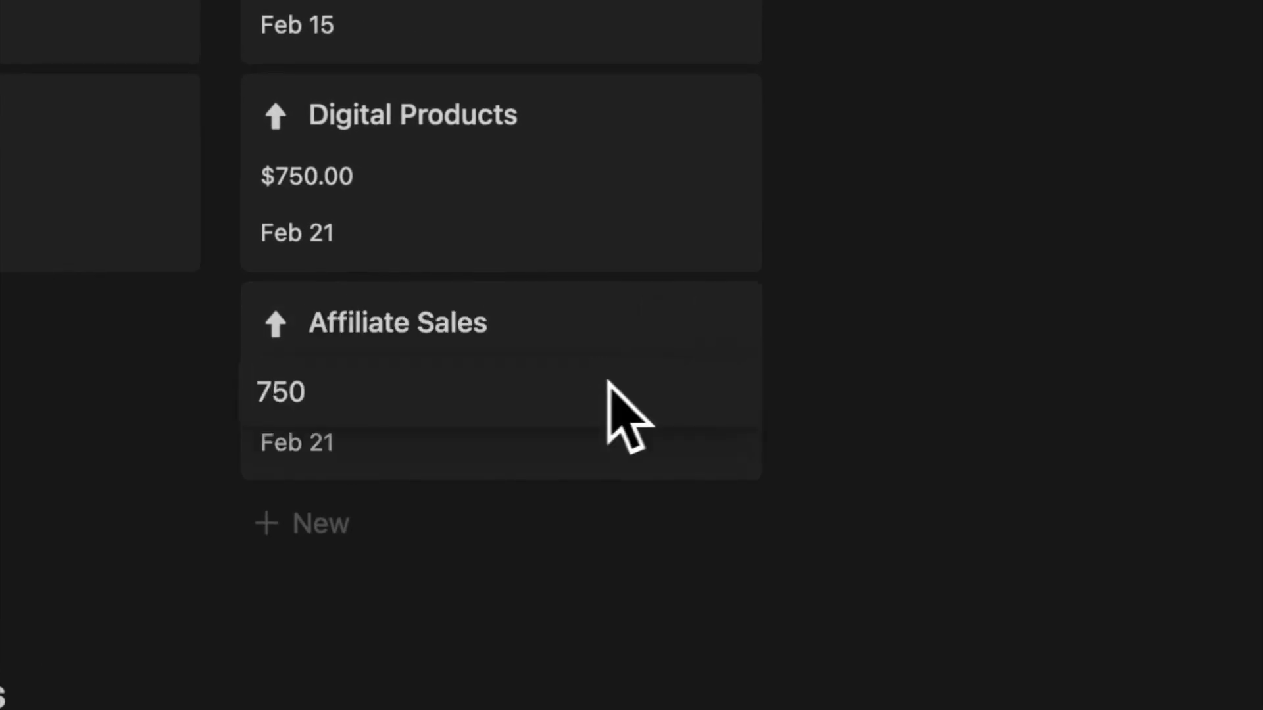
{"action": "key", "text": "Escape"}
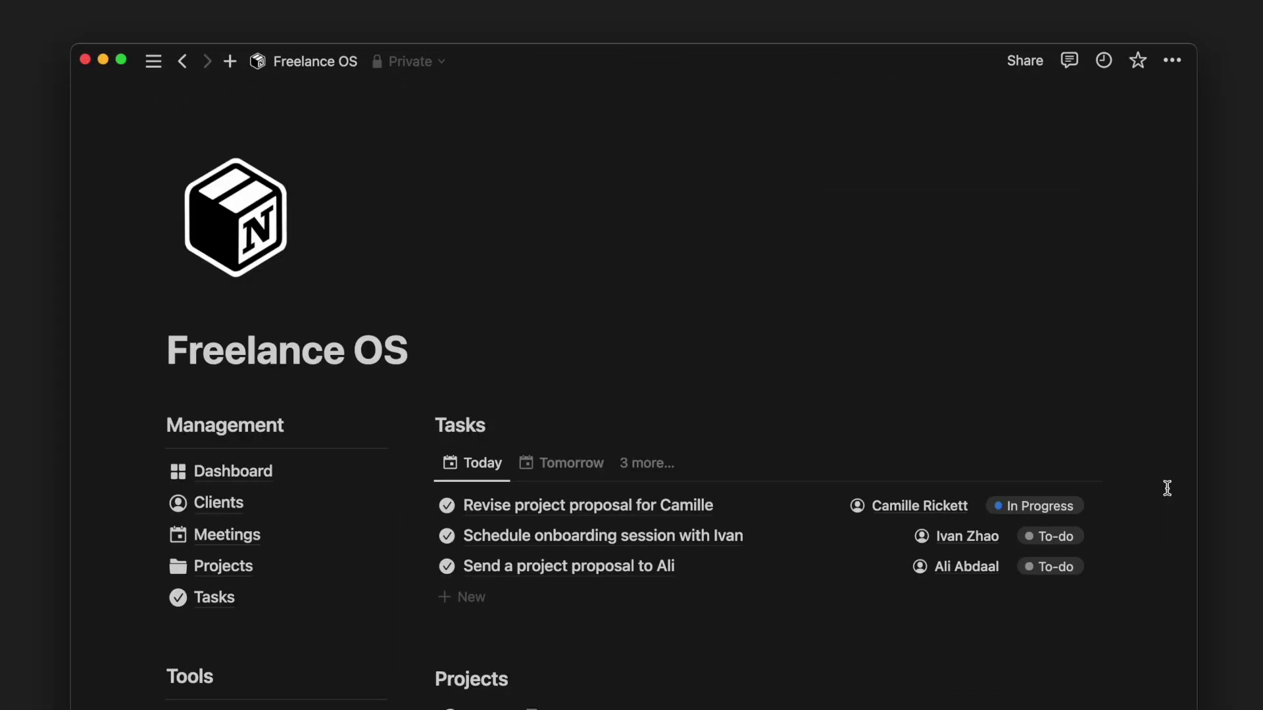
{"action": "scroll", "coordinate": [1166, 488], "scroll_direction": "down", "scroll_amount": 10}
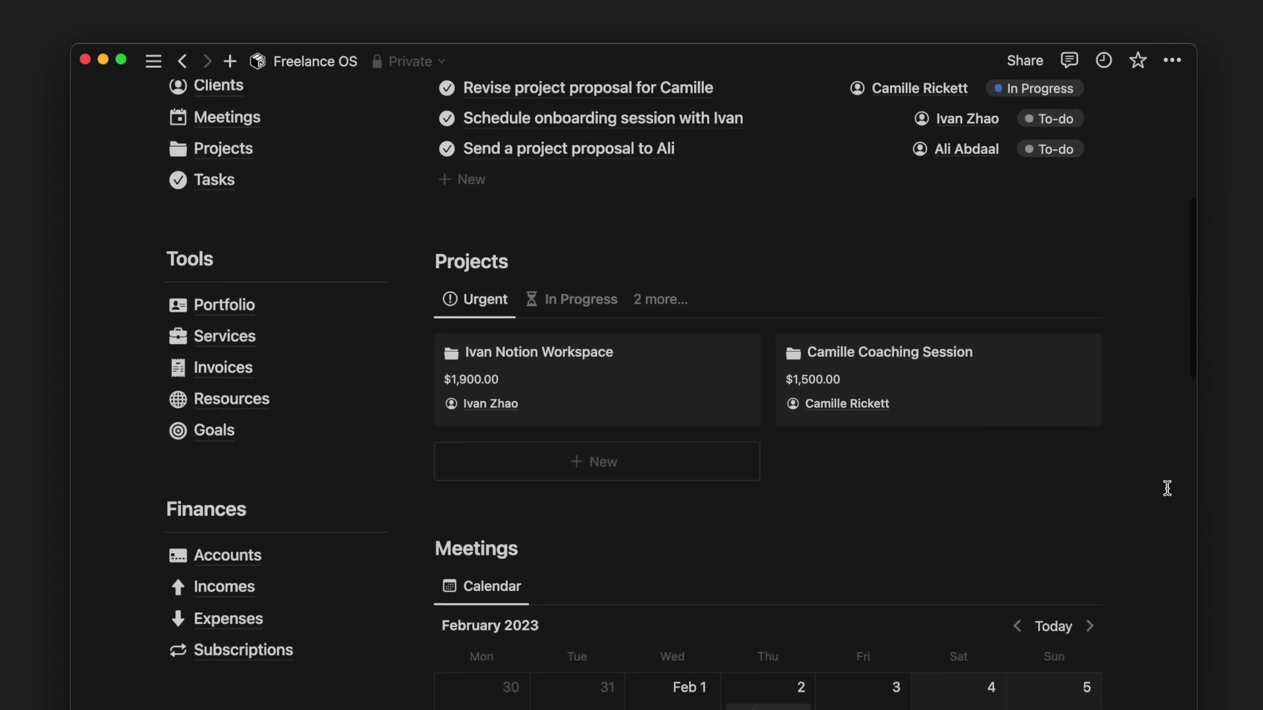
{"action": "scroll", "coordinate": [1167, 488], "scroll_direction": "down", "scroll_amount": 6}
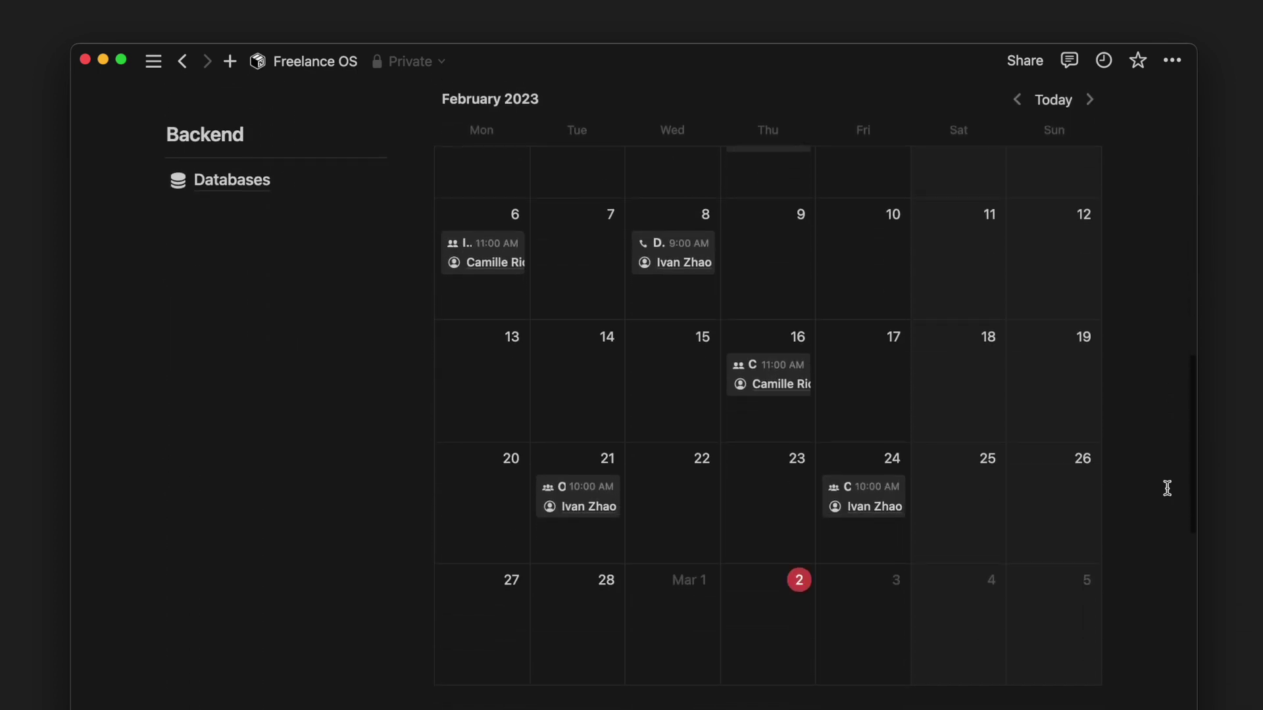
{"action": "scroll", "coordinate": [1167, 488], "scroll_direction": "down", "scroll_amount": 6}
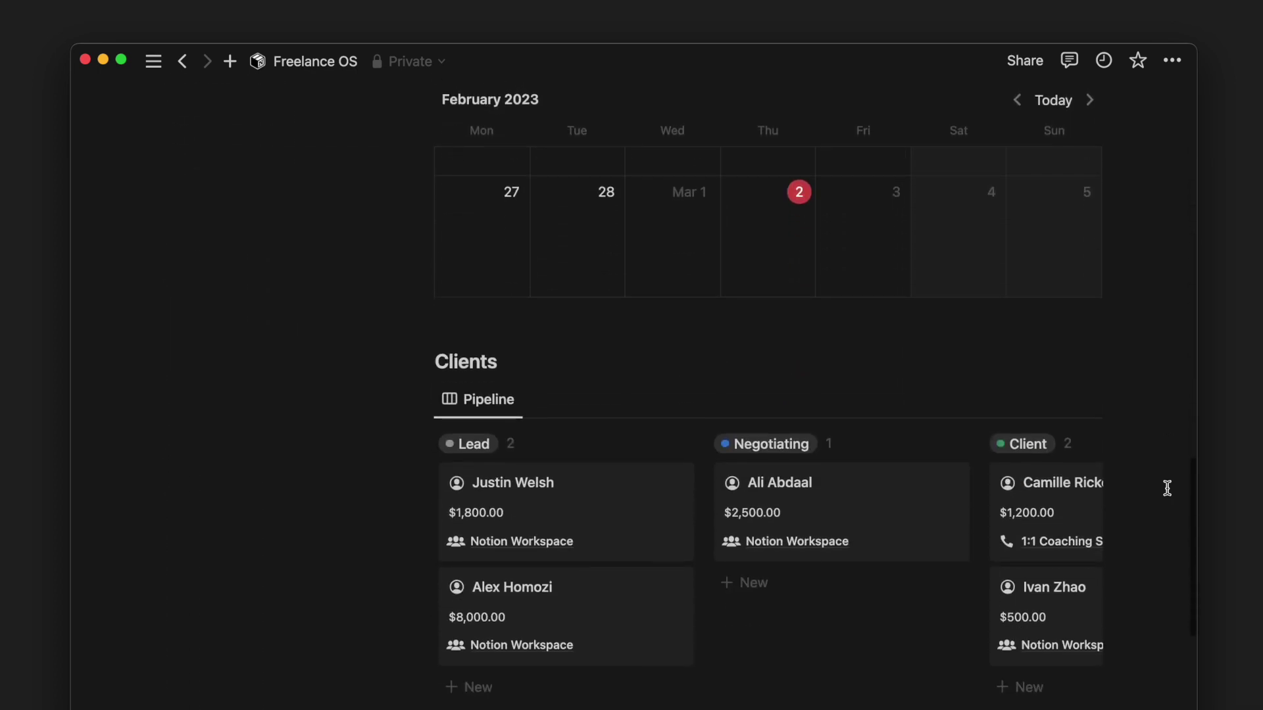
{"action": "scroll", "coordinate": [1166, 488], "scroll_direction": "down", "scroll_amount": 3}
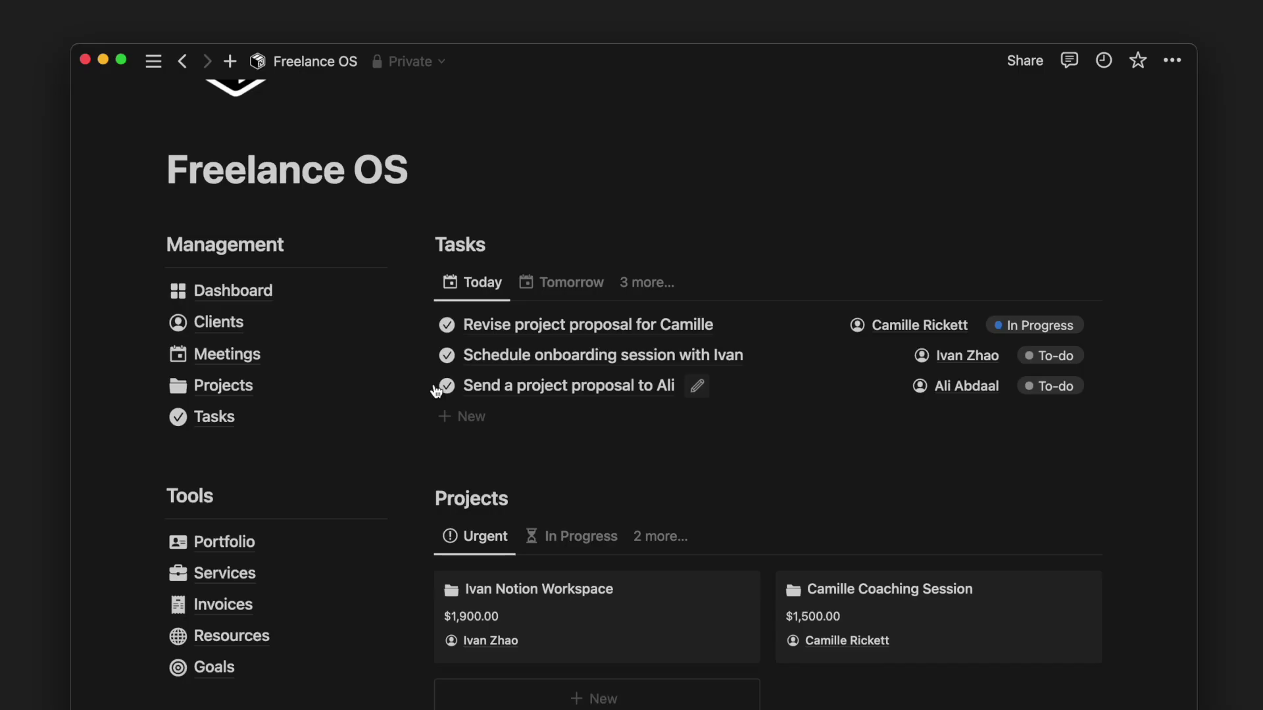
- Place the Projects link between Clients and Tasks, and move the Projects section above the Tasks section
{"action": "left_click_drag", "start_coordinate": [312, 427], "coordinate": [320, 337]}
{"action": "left_click_drag", "start_coordinate": [347, 417], "coordinate": [285, 341]}
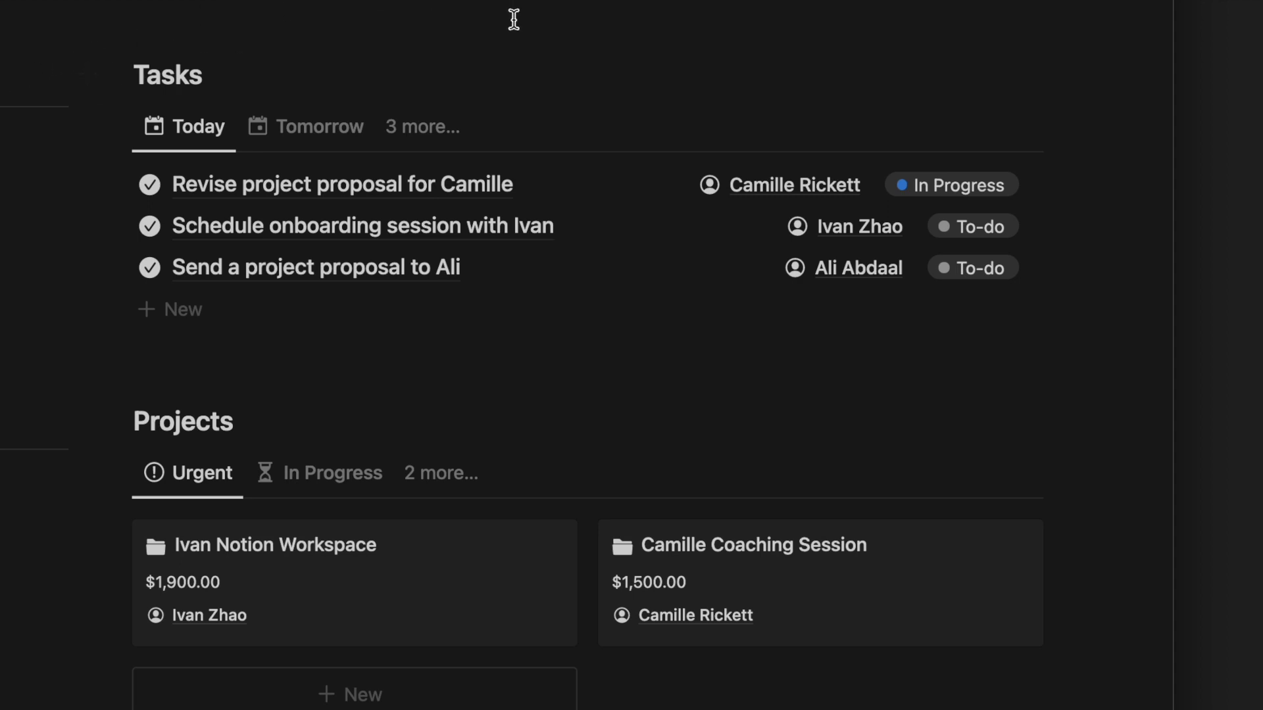
{"action": "left_click_drag", "start_coordinate": [1120, 613], "coordinate": [185, 434]}
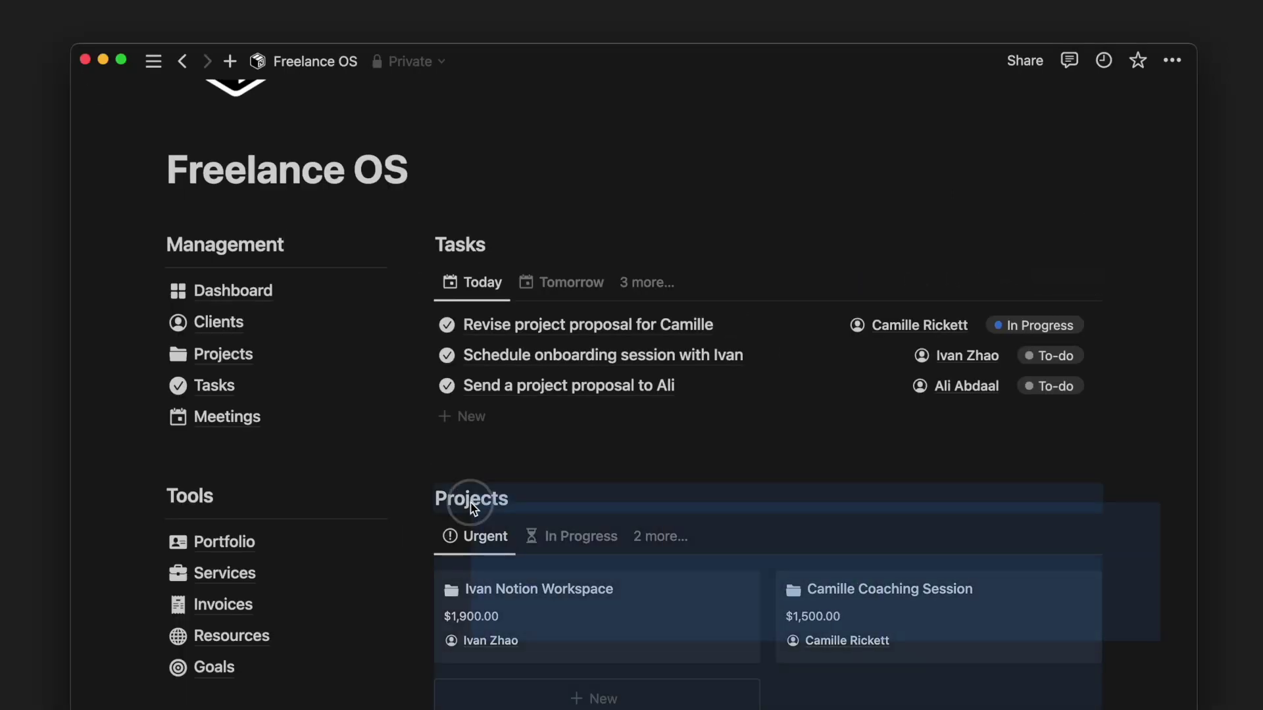
{"action": "left_click_drag", "start_coordinate": [424, 499], "coordinate": [466, 242]}
{"action": "key", "text": "Return"}
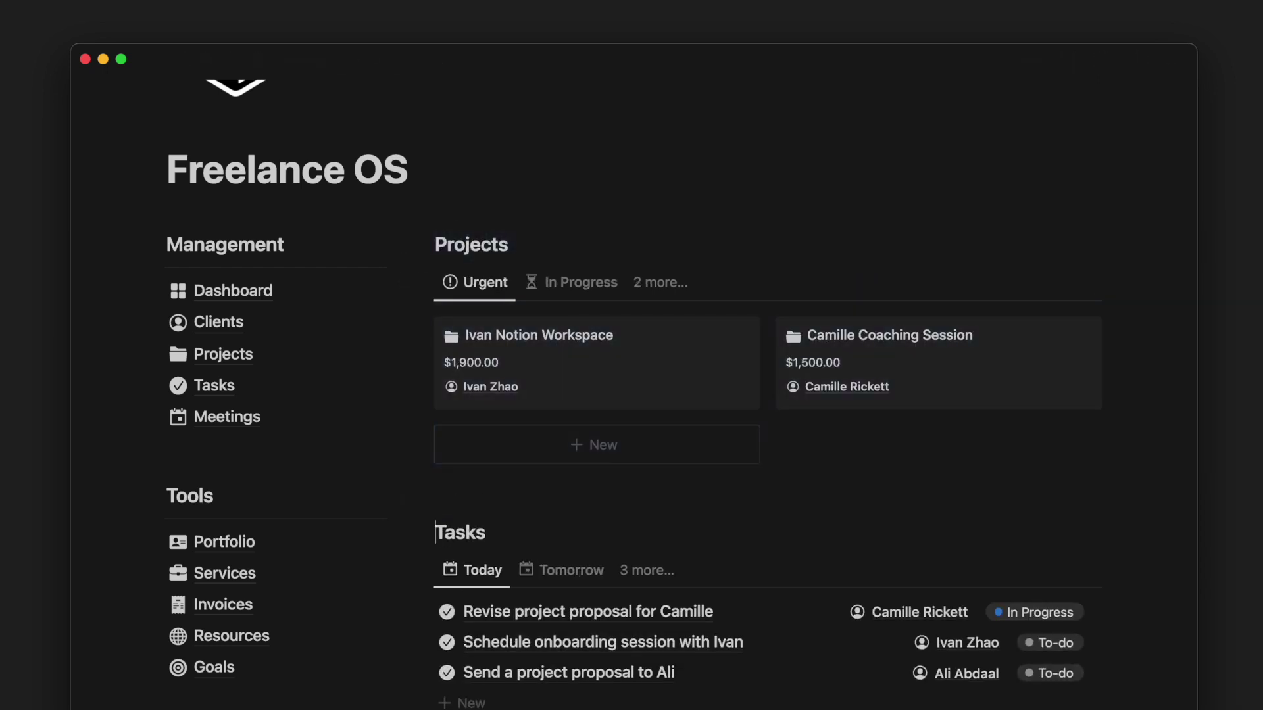
{"action": "left_click", "coordinate": [227, 573]}
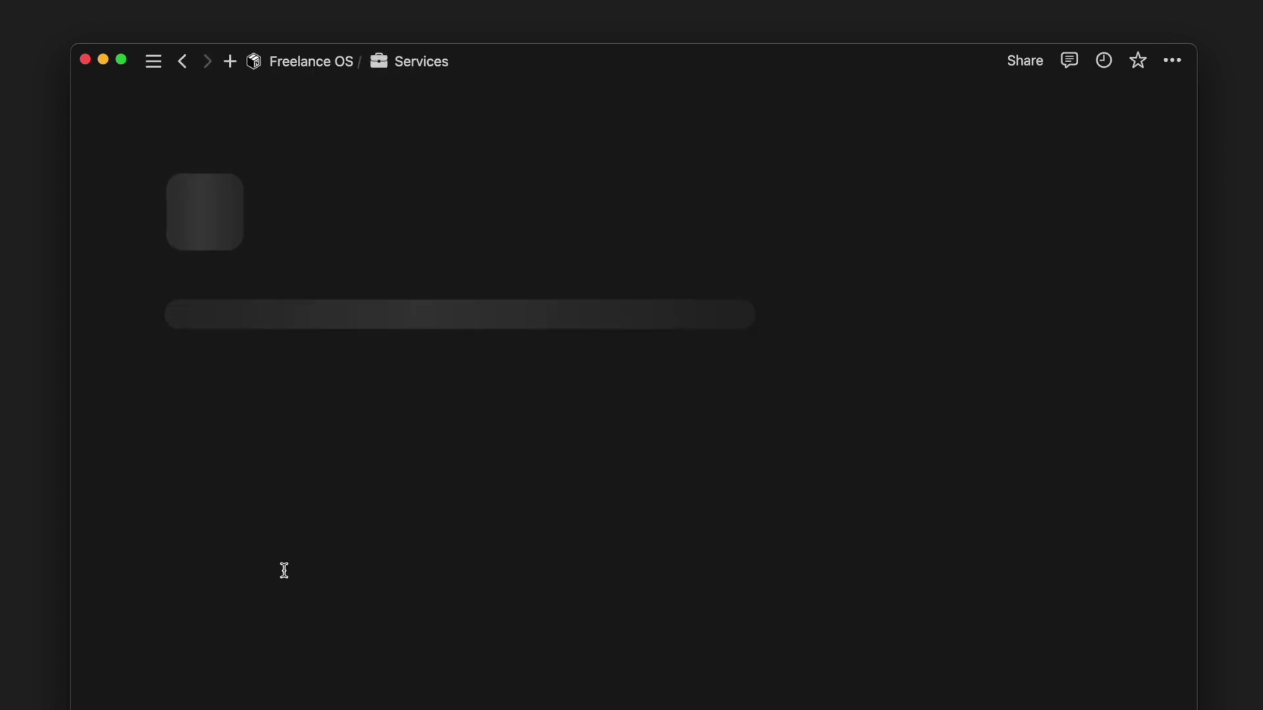
- Copy the link to the Services gallery view and return to Freelance OS
{"action": "left_click", "coordinate": [154, 413]}
{"action": "key", "text": "Escape"}
{"action": "left_click", "coordinate": [311, 61]}
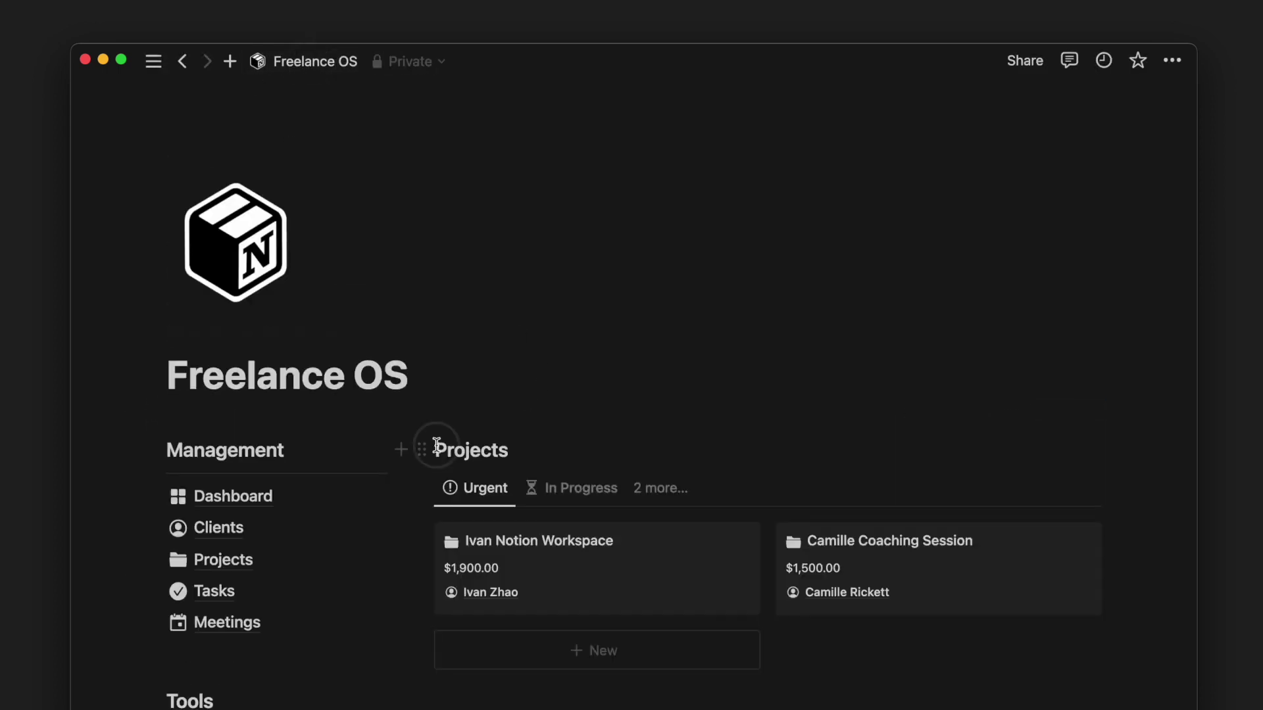
- Add a 'Services' heading above Projects with a linked gallery view of the Services database
{"action": "left_click", "coordinate": [437, 449]}
{"action": "key", "text": "Return"}
{"action": "left_click", "coordinate": [437, 438]}
{"action": "key", "text": "Return"}
{"action": "key", "text": "Up"}
{"action": "type", "text": "## Services"}
{"action": "key", "text": "Return"}
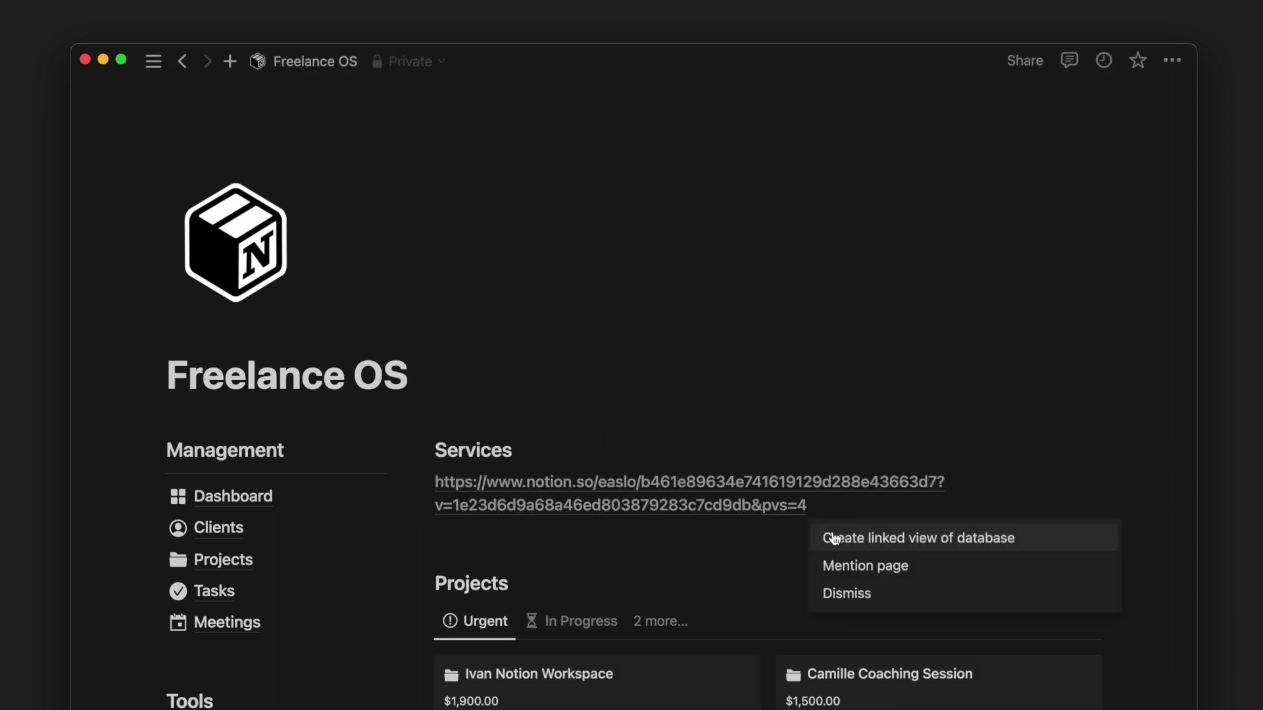
{"action": "left_click", "coordinate": [835, 536]}
{"action": "left_click", "coordinate": [954, 180]}
{"action": "left_click", "coordinate": [1119, 161]}
- Look over the new Services gallery on the page, then go to the Dashboard
{"action": "scroll", "coordinate": [1147, 175], "scroll_direction": "up", "scroll_amount": 5}
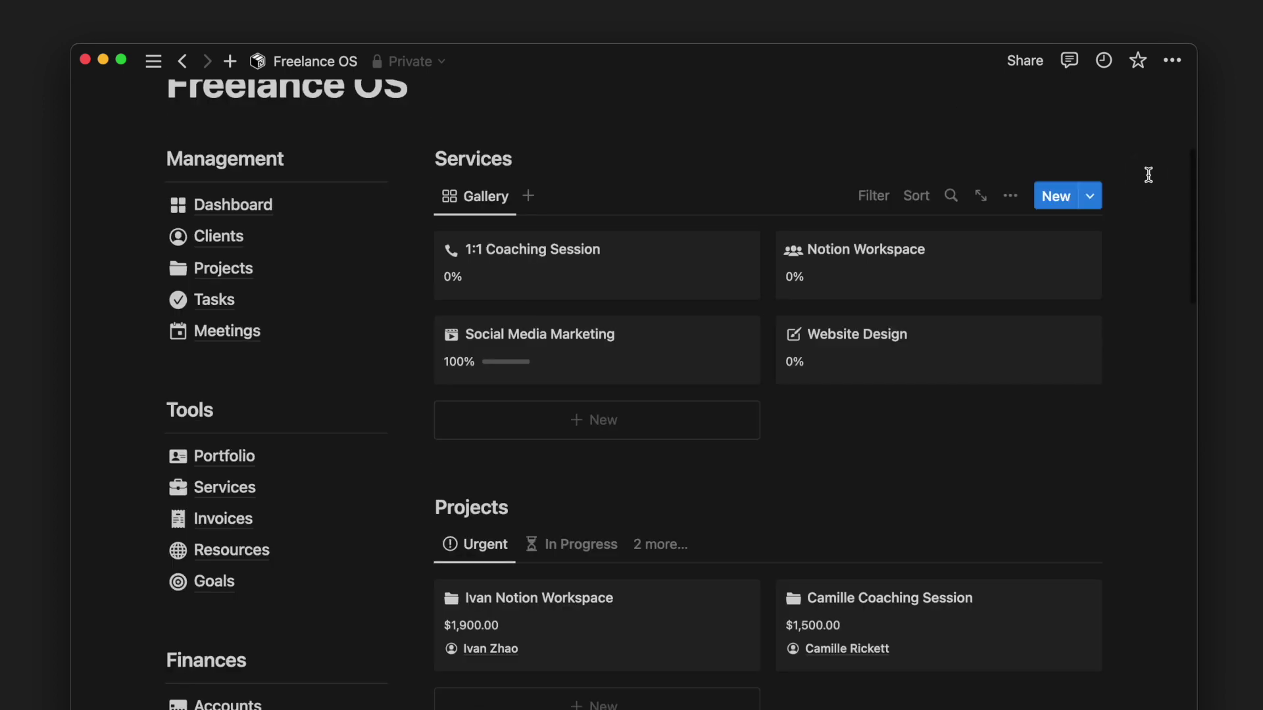
{"action": "scroll", "coordinate": [1147, 175], "scroll_direction": "up", "scroll_amount": 2}
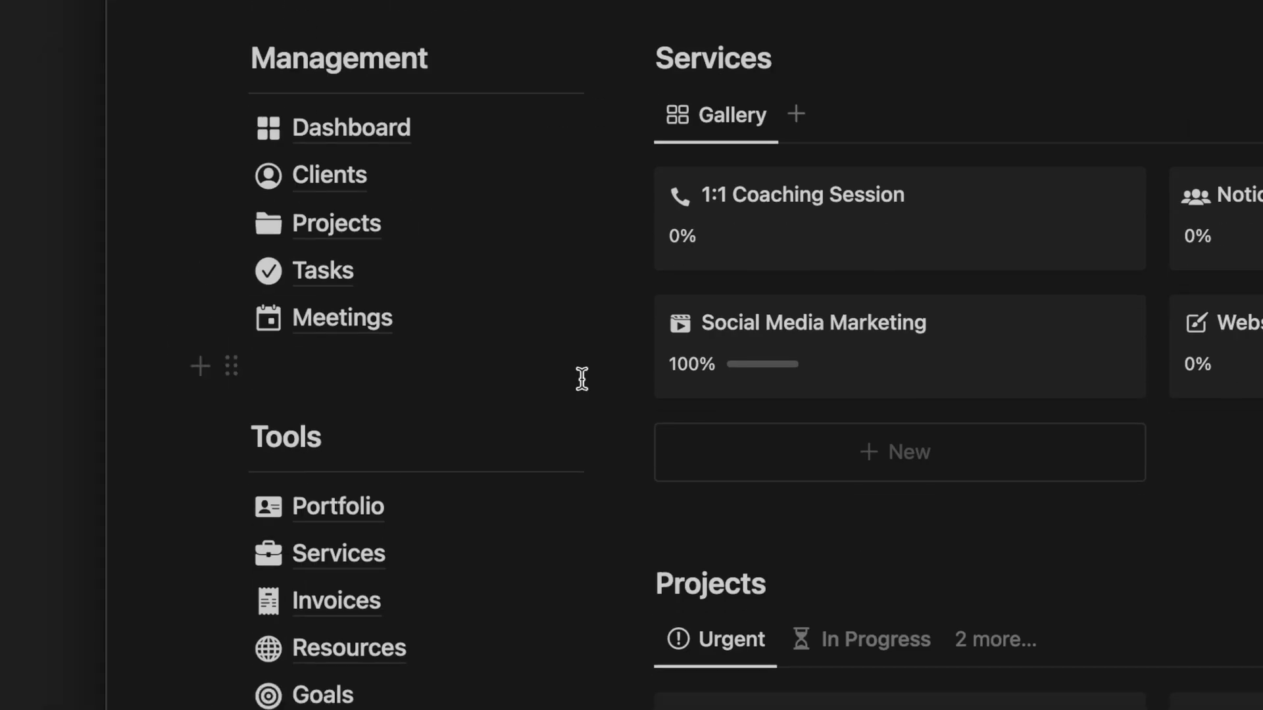
{"action": "scroll", "coordinate": [582, 379], "scroll_direction": "down", "scroll_amount": 2}
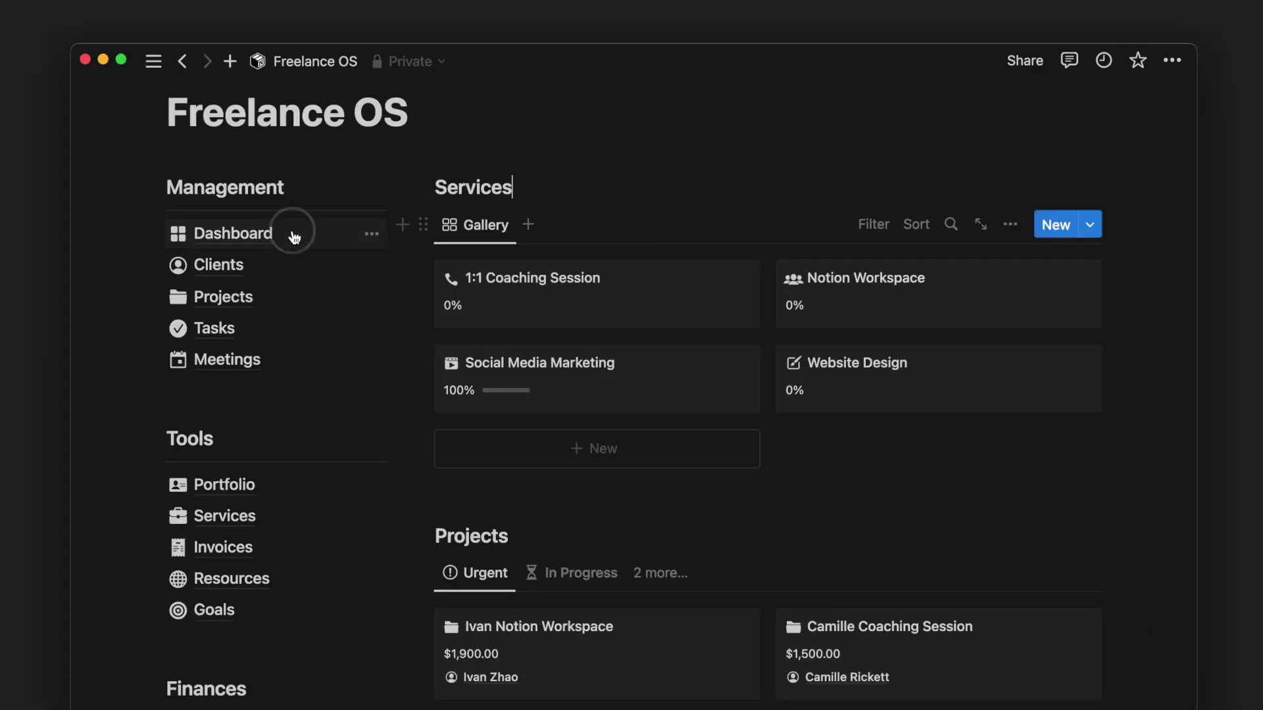
{"action": "left_click", "coordinate": [294, 237]}
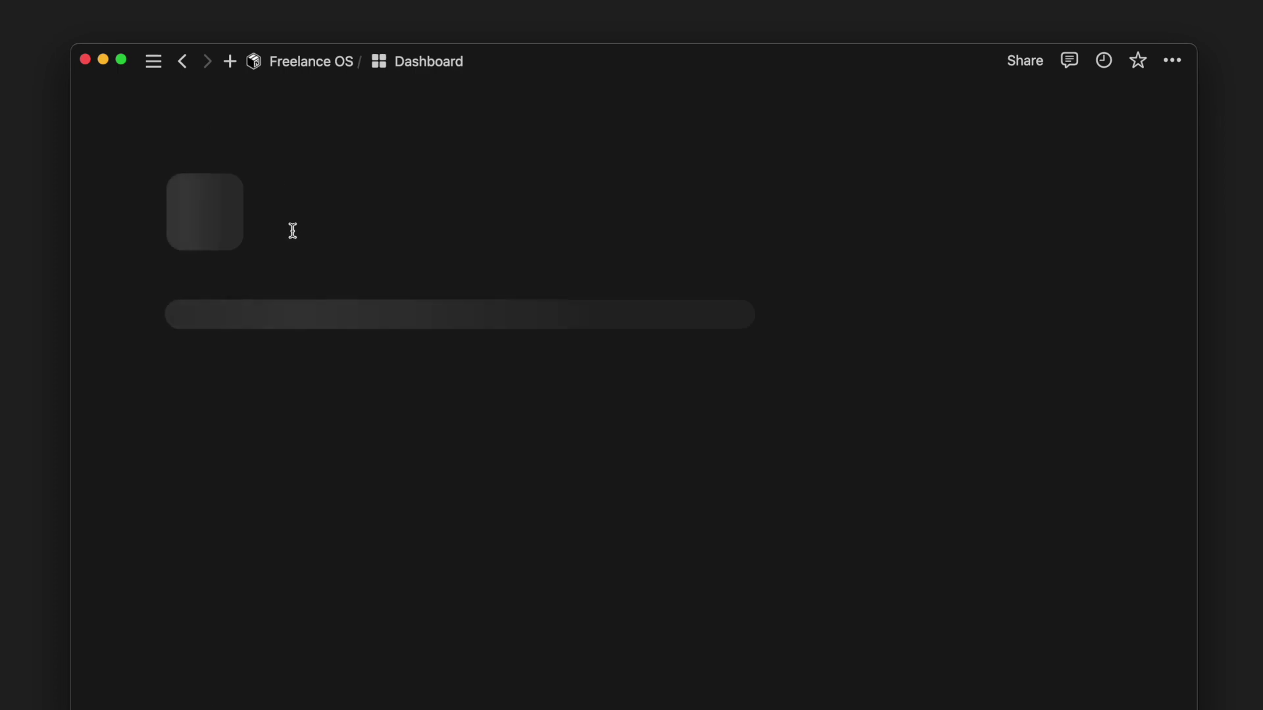
- Scroll through the Dashboard's clients, tasks, meetings and projects sections and select the Tasks block
{"action": "scroll", "coordinate": [478, 401], "scroll_direction": "down", "scroll_amount": 2}
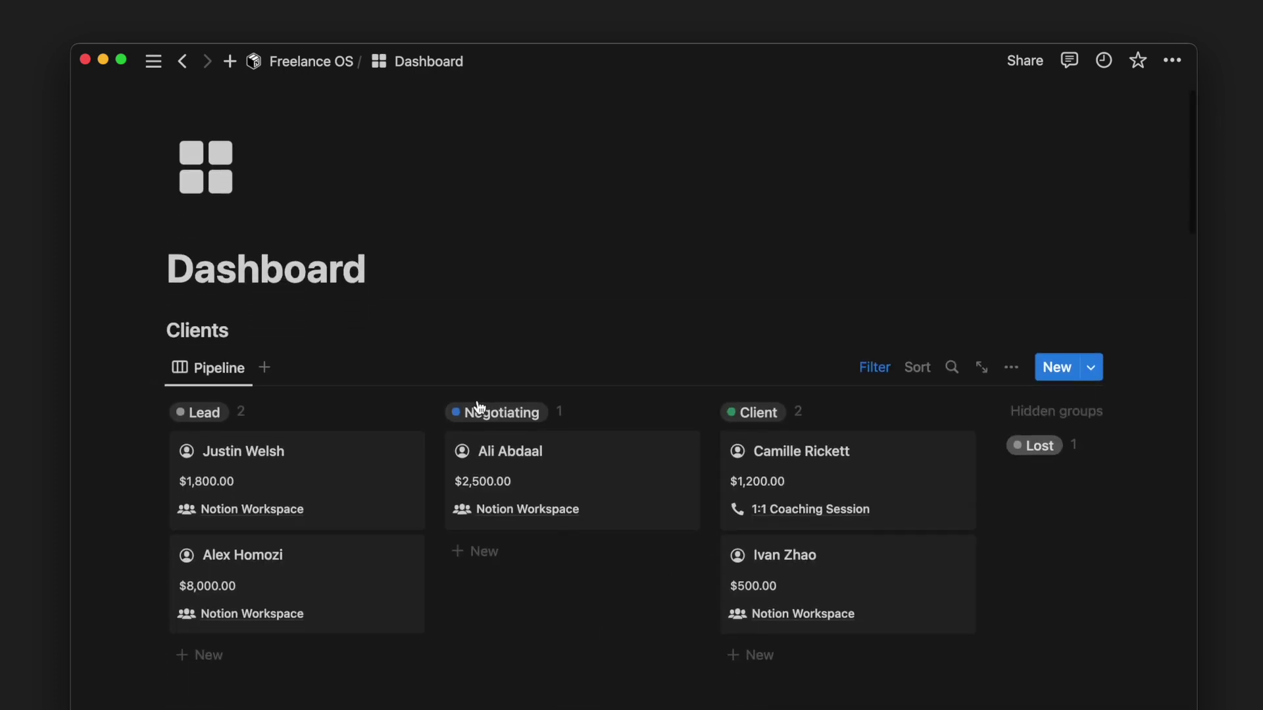
{"action": "scroll", "coordinate": [444, 402], "scroll_direction": "down", "scroll_amount": 5}
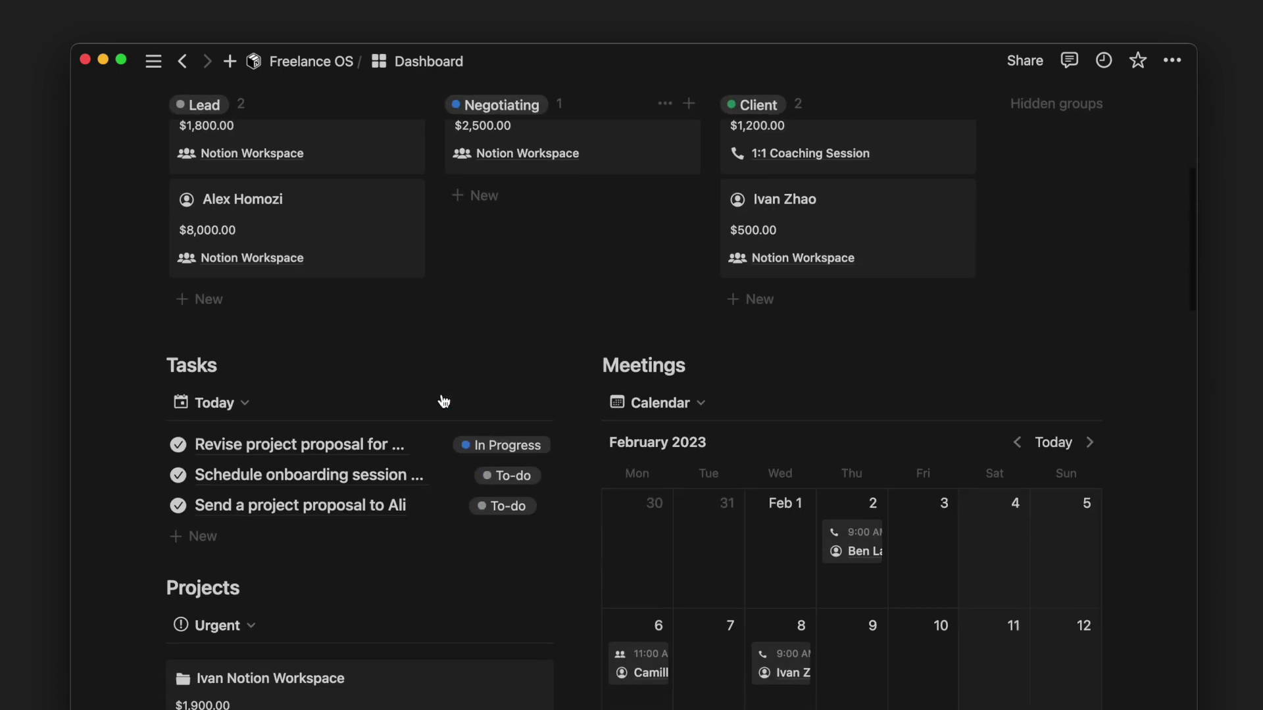
{"action": "scroll", "coordinate": [442, 397], "scroll_direction": "down", "scroll_amount": 5}
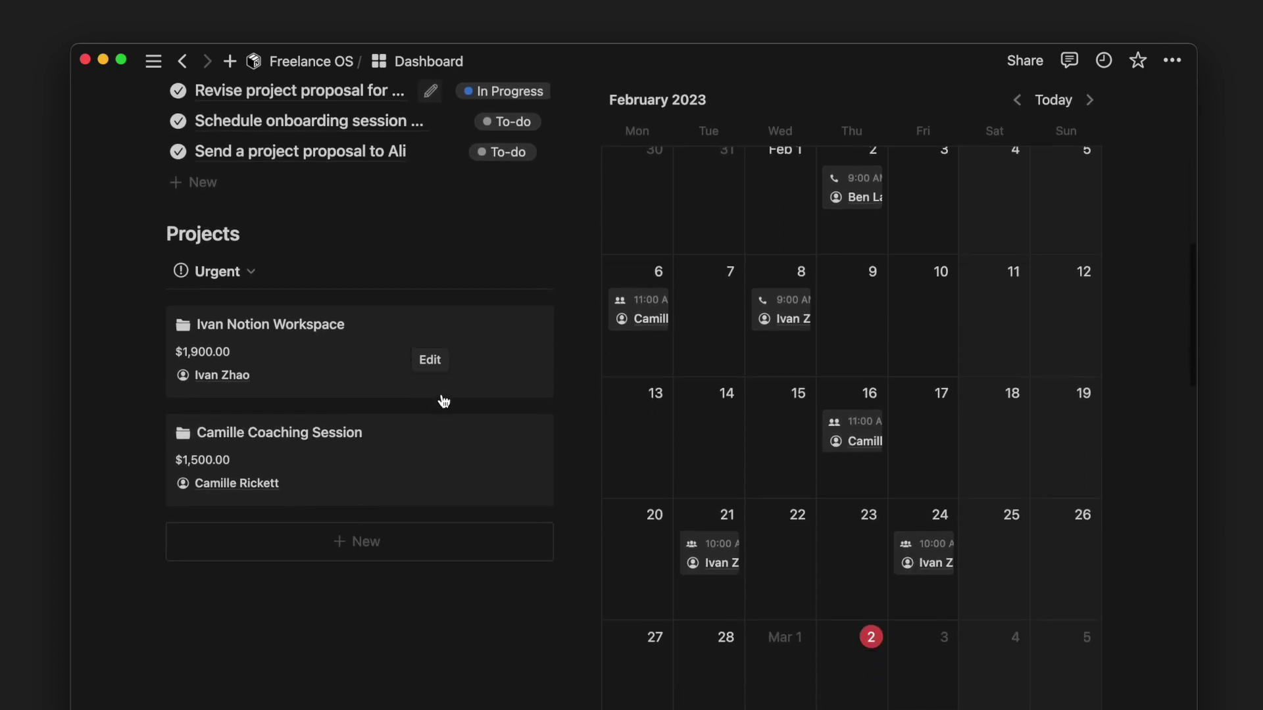
{"action": "scroll", "coordinate": [441, 394], "scroll_direction": "up", "scroll_amount": 10}
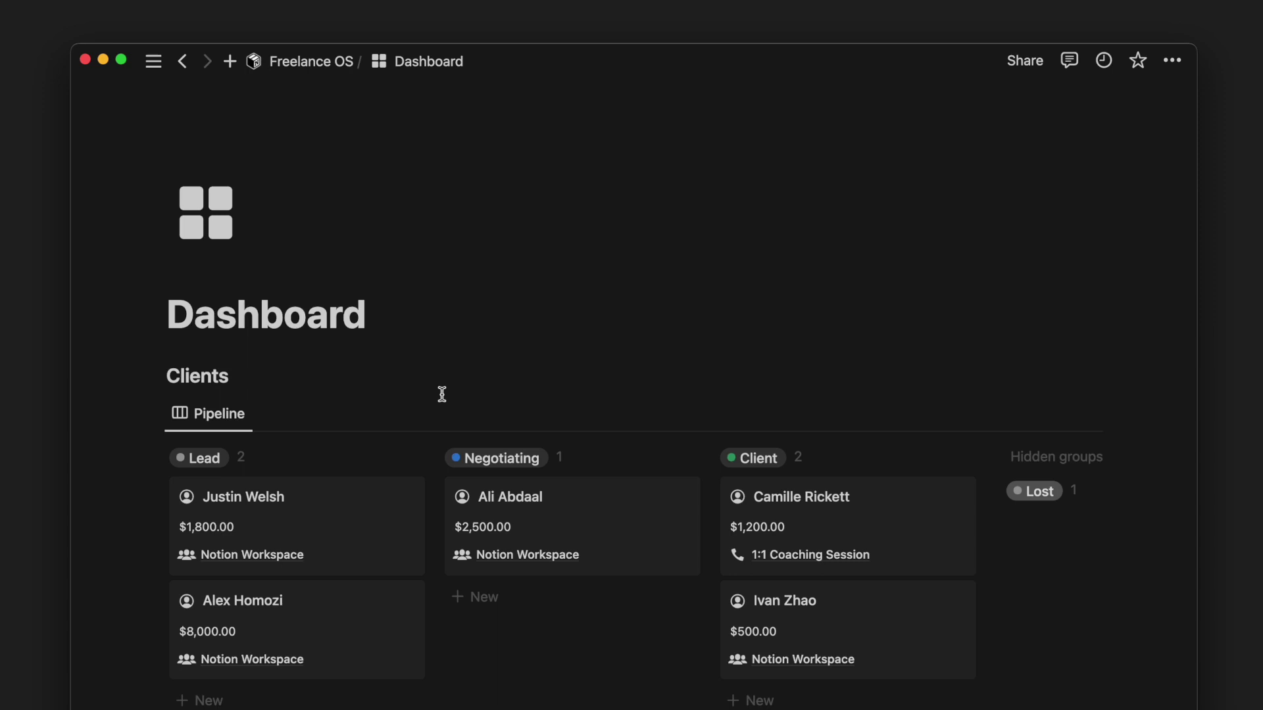
{"action": "scroll", "coordinate": [395, 355], "scroll_direction": "down", "scroll_amount": 5}
{"action": "scroll", "coordinate": [352, 319], "scroll_direction": "down", "scroll_amount": 2}
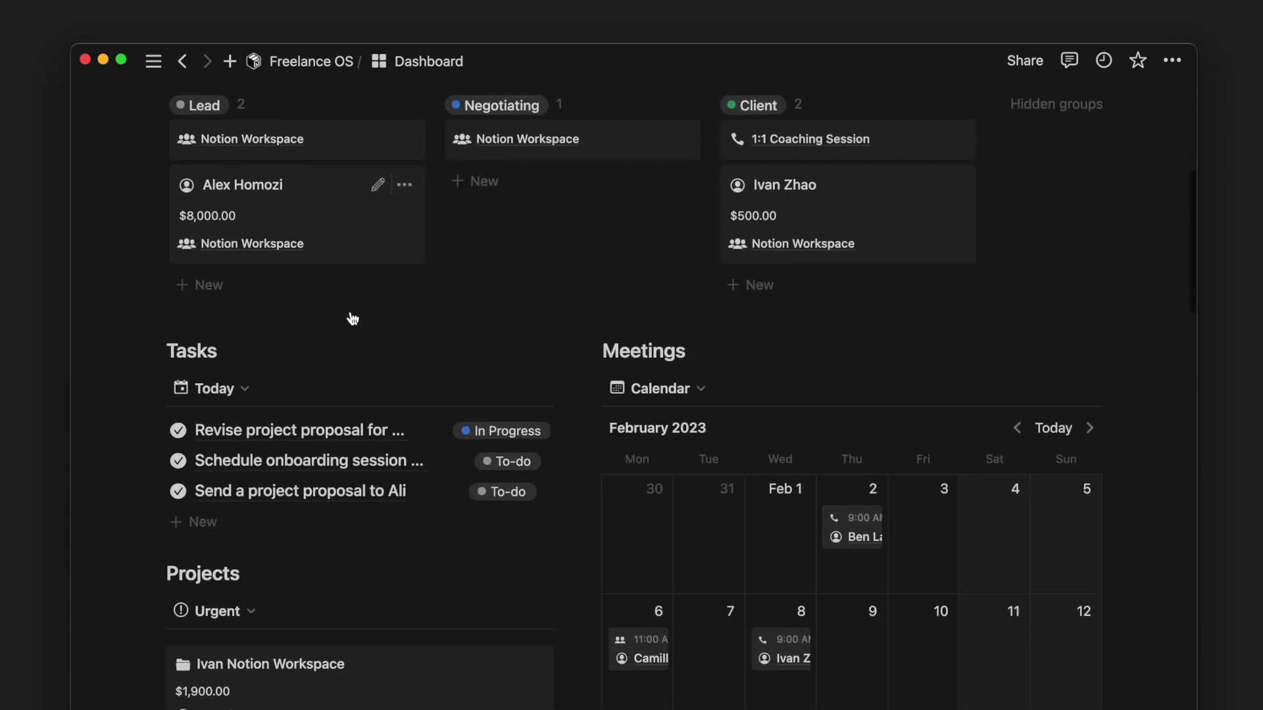
{"action": "left_click_drag", "start_coordinate": [140, 429], "coordinate": [211, 304]}
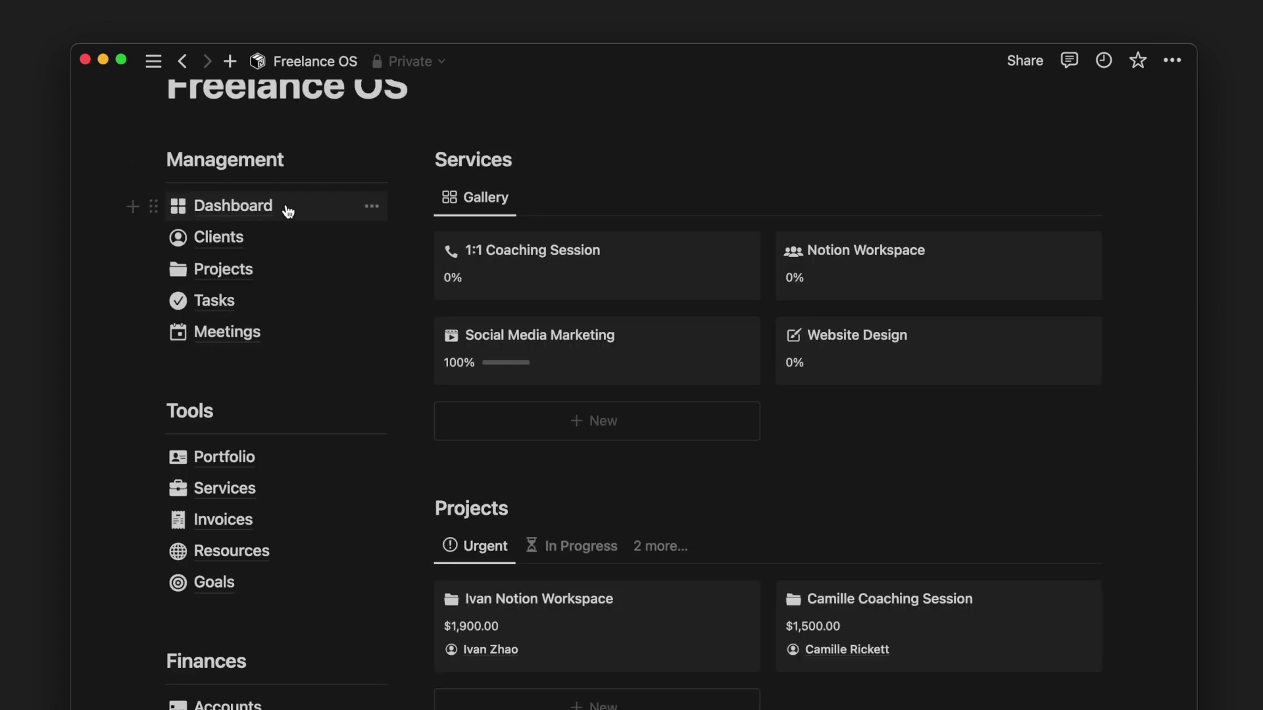
- Add a new lead on the Clients board with a $2,500 Notion Workspace deal and move it to Negotiating
{"action": "left_click", "coordinate": [287, 244]}
{"action": "scroll", "coordinate": [426, 411], "scroll_direction": "down", "scroll_amount": 5}
{"action": "scroll", "coordinate": [427, 413], "scroll_direction": "up", "scroll_amount": 5}
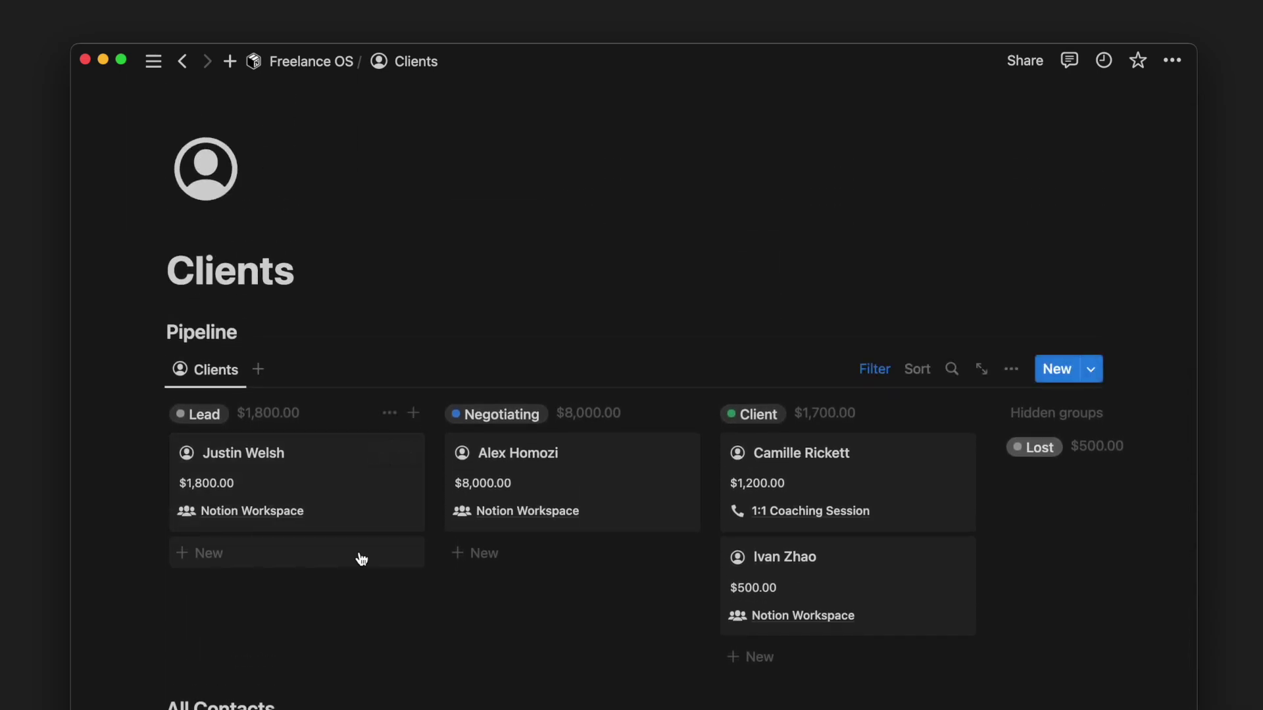
{"action": "left_click", "coordinate": [361, 559]}
{"action": "type", "text": "Ali Abdaal"}
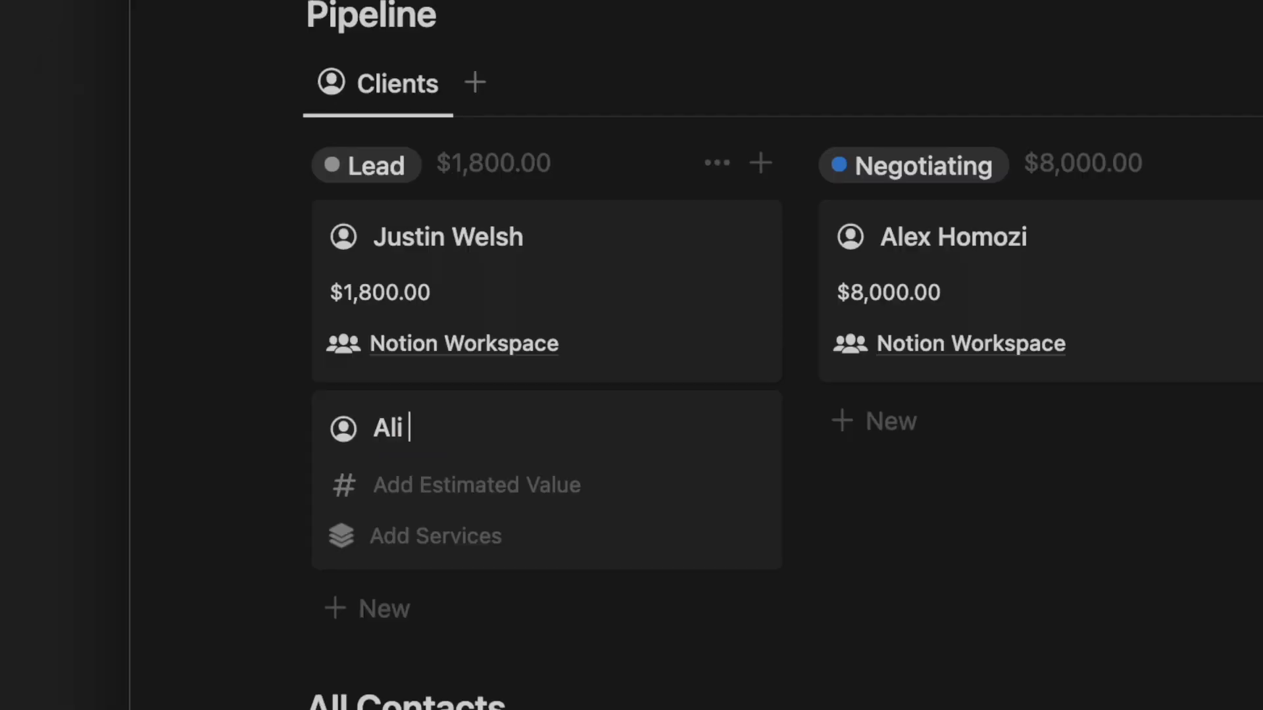
{"action": "left_click", "coordinate": [590, 484]}
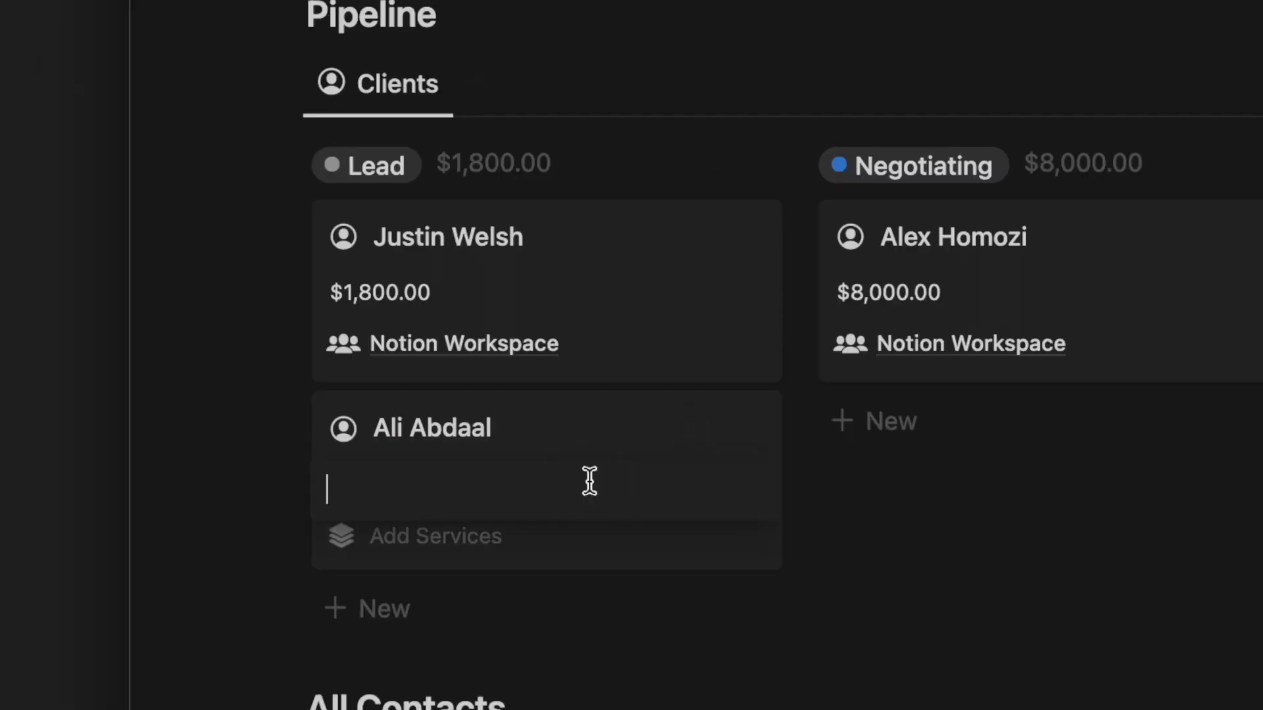
{"action": "key", "text": "Return"}
{"action": "left_click", "coordinate": [535, 536]}
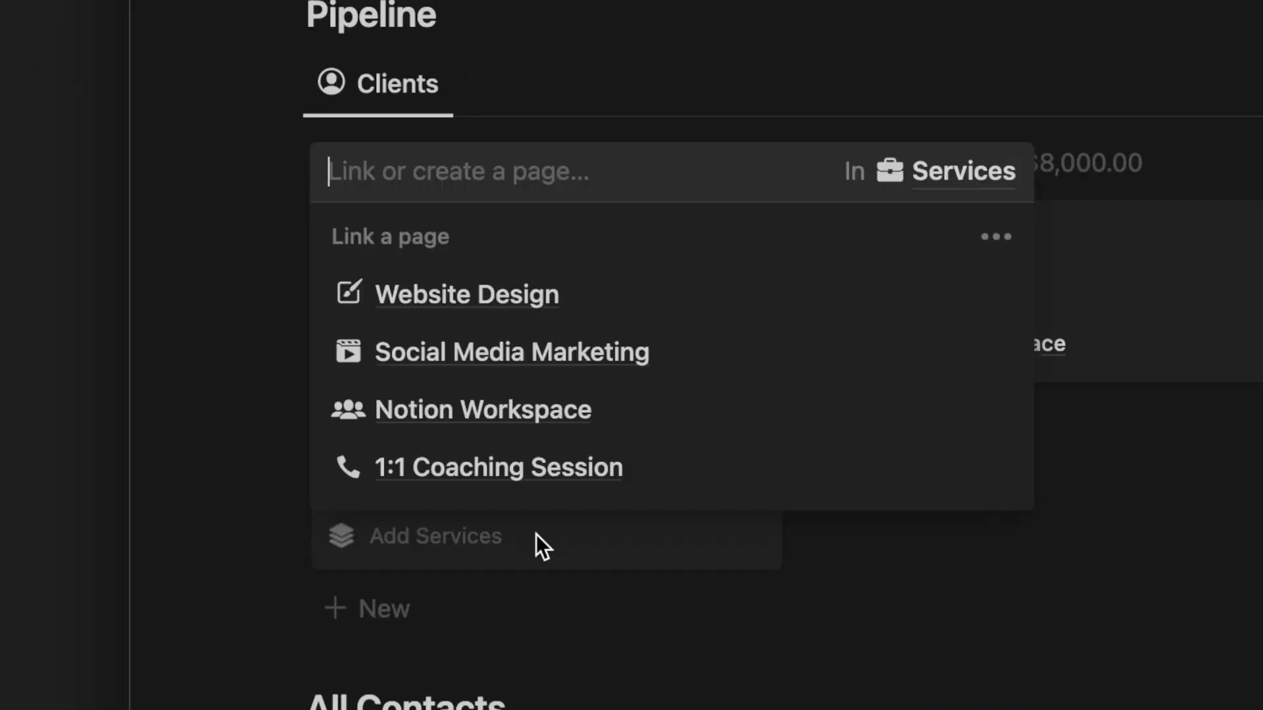
{"action": "left_click", "coordinate": [557, 414]}
{"action": "left_click", "coordinate": [253, 425]}
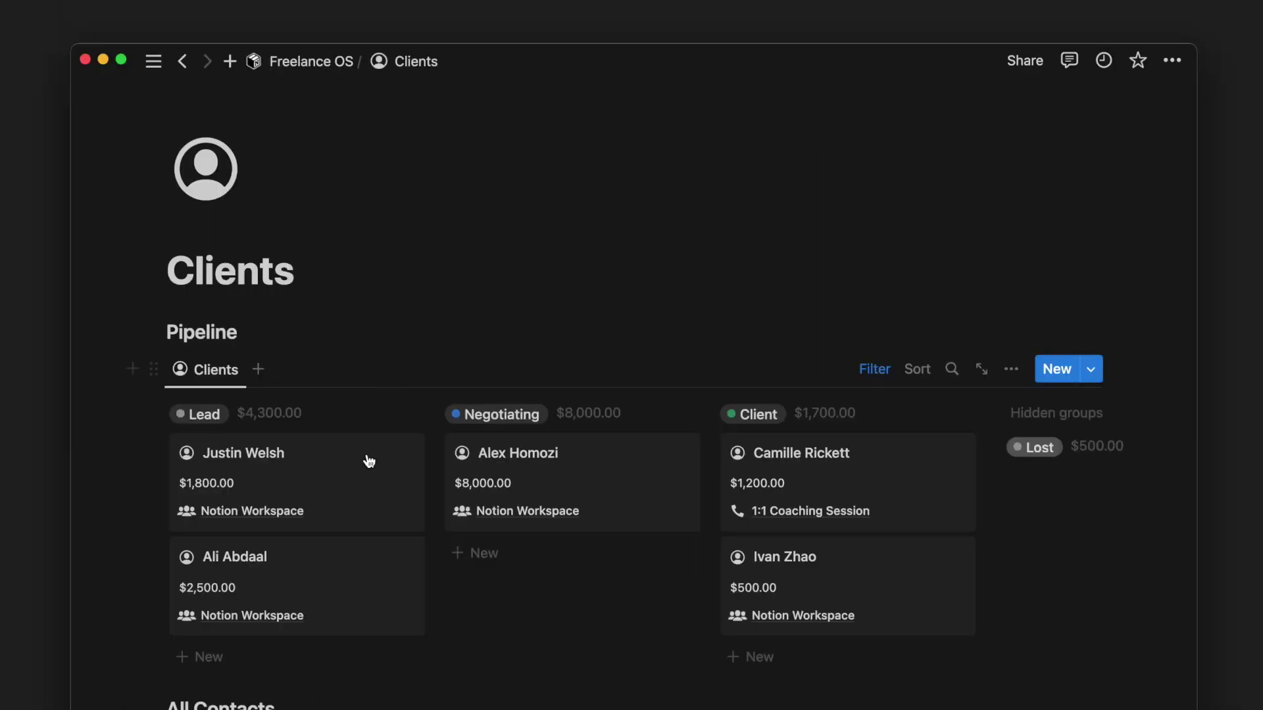
{"action": "left_click_drag", "start_coordinate": [340, 560], "coordinate": [489, 535]}
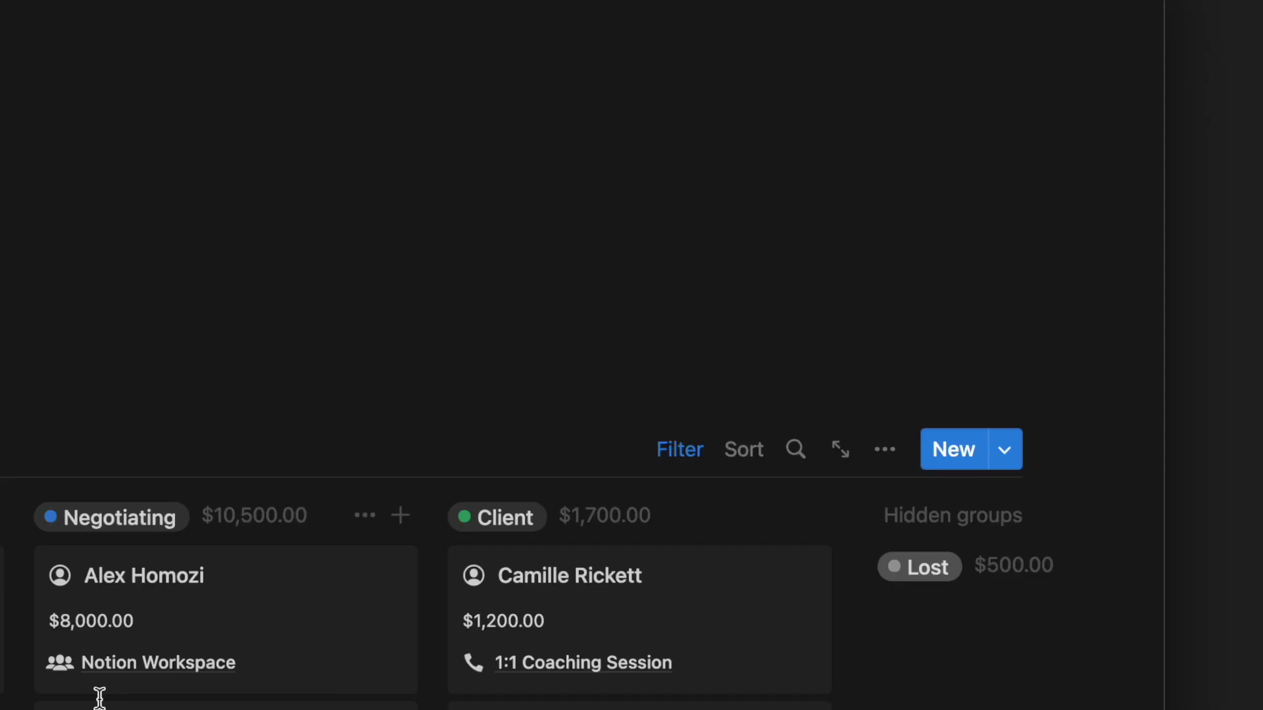
- Rearrange the board card properties so Estimated Value shows above Services, then open the $500 client
{"action": "left_click", "coordinate": [889, 447]}
{"action": "left_click", "coordinate": [898, 327]}
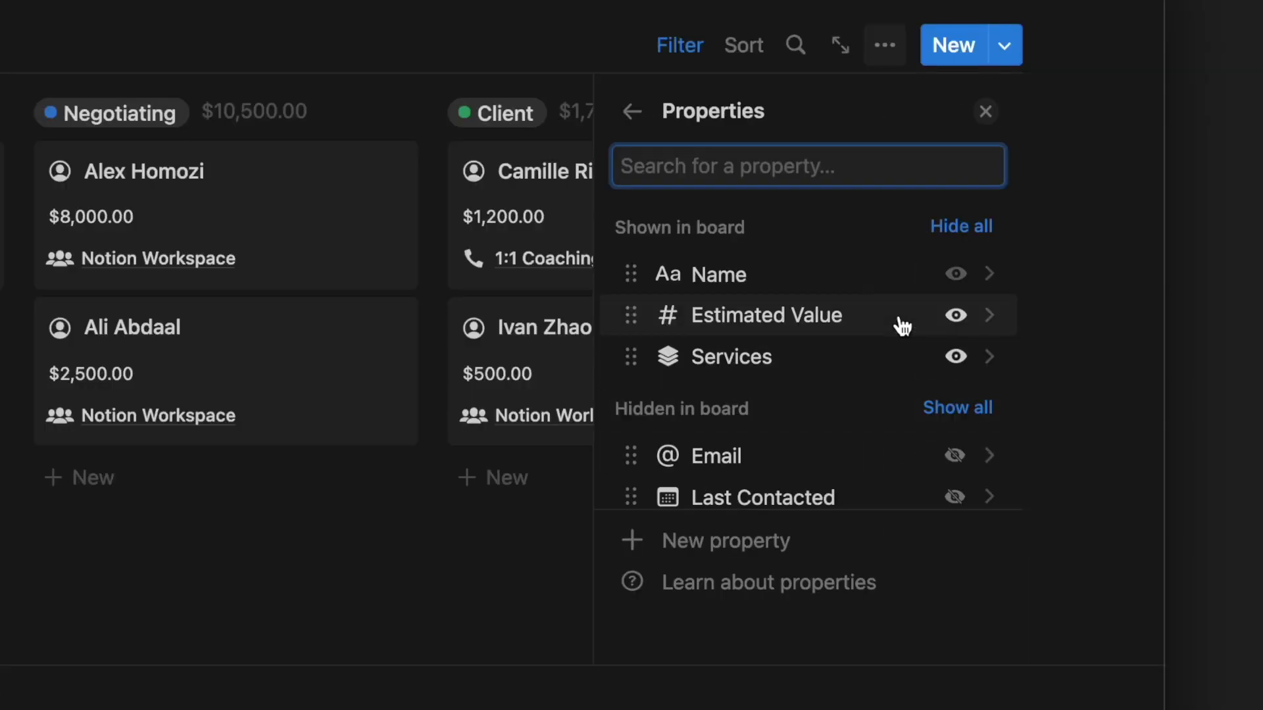
{"action": "left_click", "coordinate": [955, 316]}
{"action": "scroll", "coordinate": [951, 338], "scroll_direction": "down", "scroll_amount": 1}
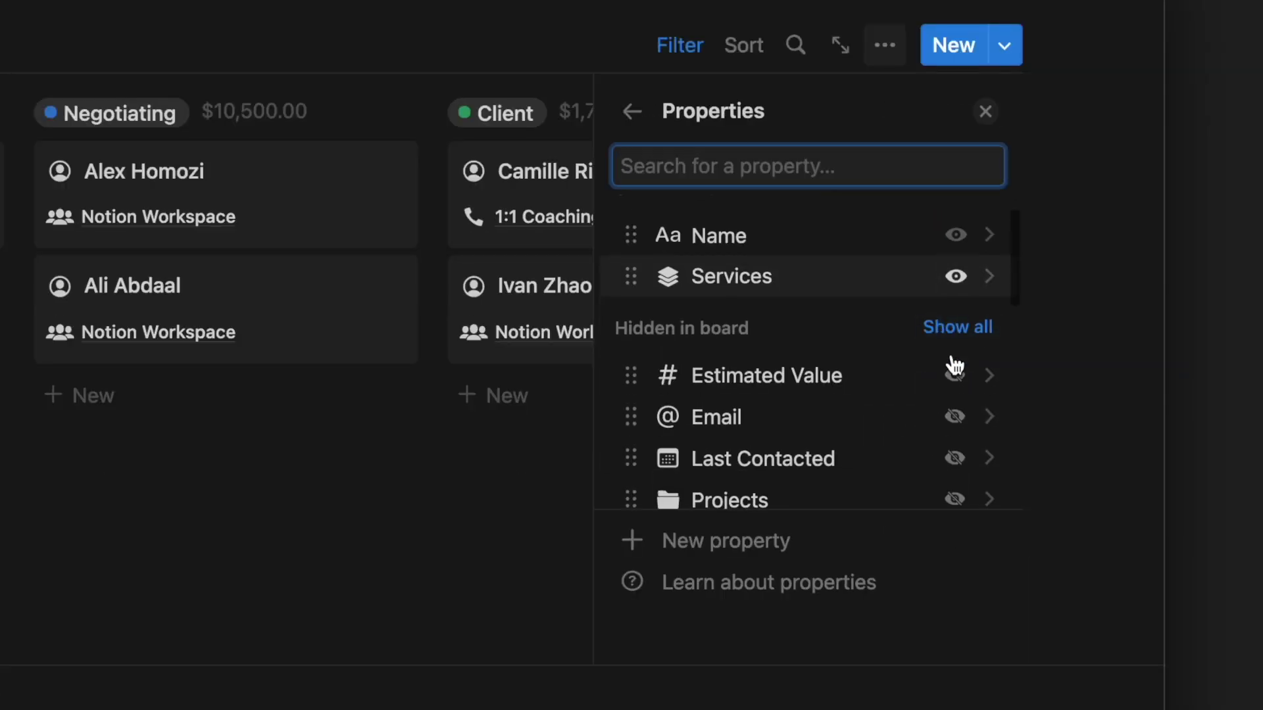
{"action": "left_click", "coordinate": [954, 415]}
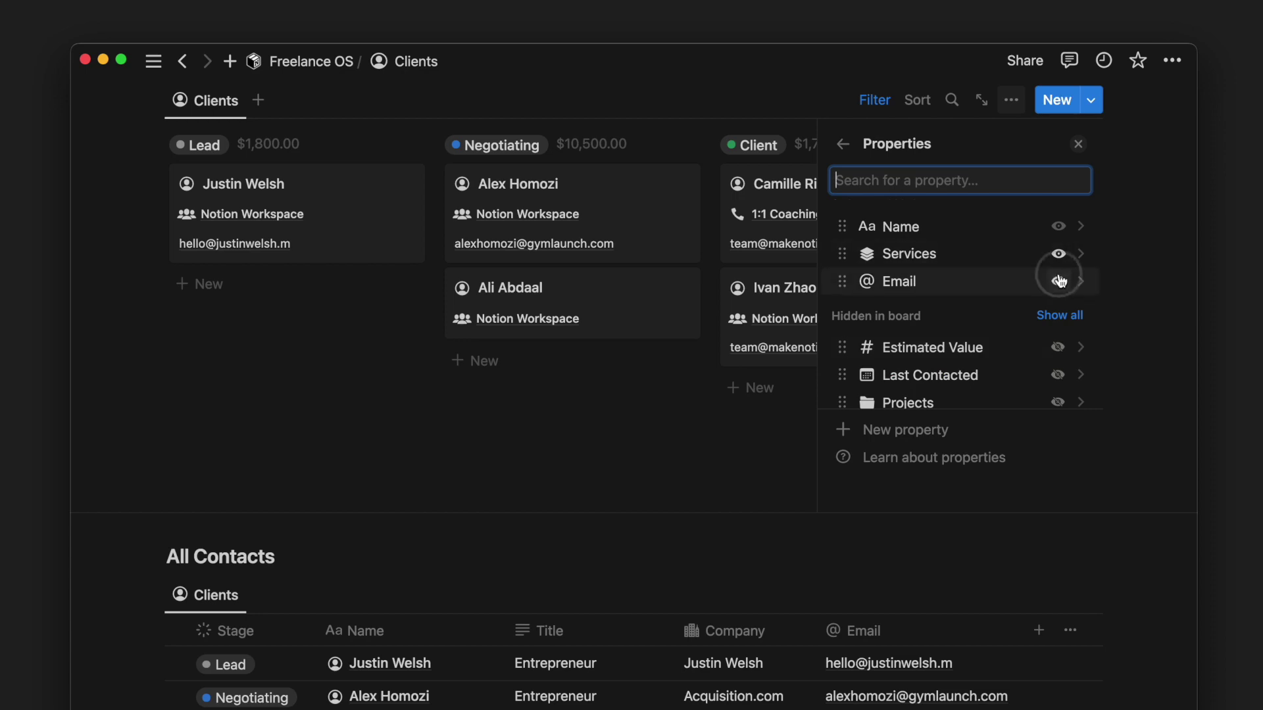
{"action": "left_click", "coordinate": [1059, 281]}
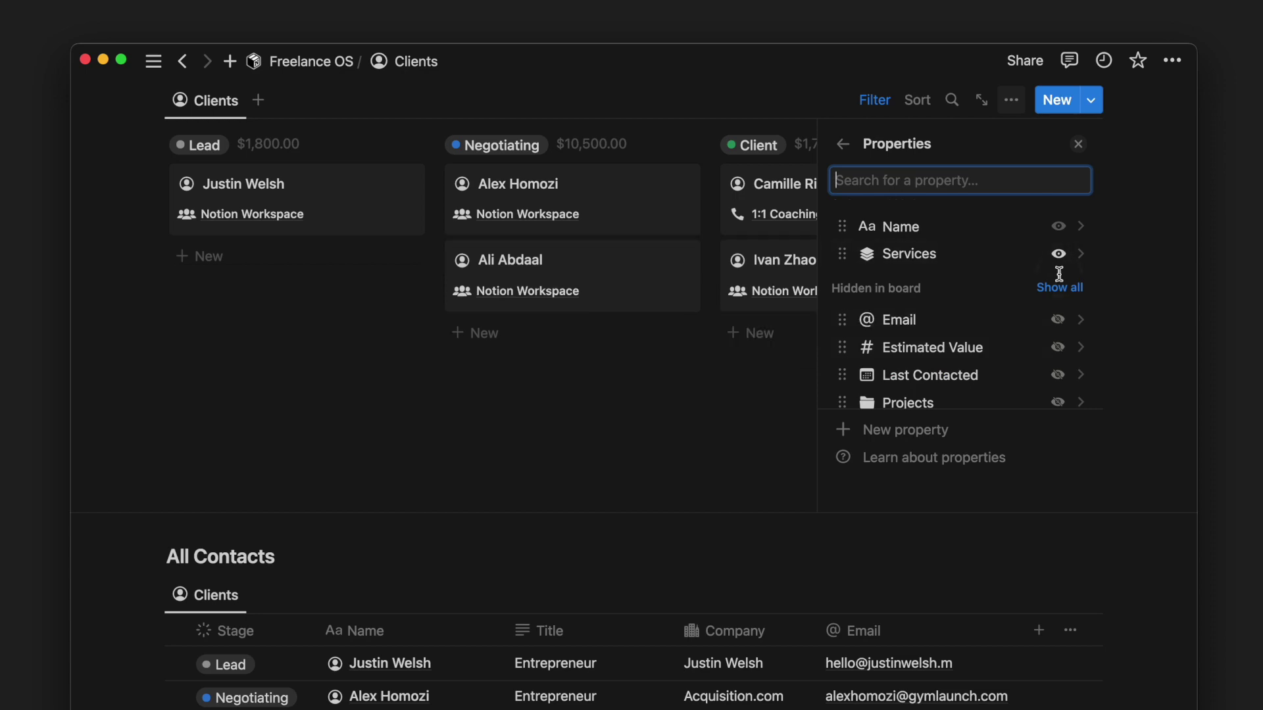
{"action": "left_click", "coordinate": [1057, 346]}
{"action": "left_click_drag", "start_coordinate": [960, 281], "coordinate": [964, 253]}
{"action": "left_click", "coordinate": [1078, 144]}
{"action": "scroll", "coordinate": [1078, 558], "scroll_direction": "up", "scroll_amount": 3}
{"action": "left_click", "coordinate": [929, 559]}
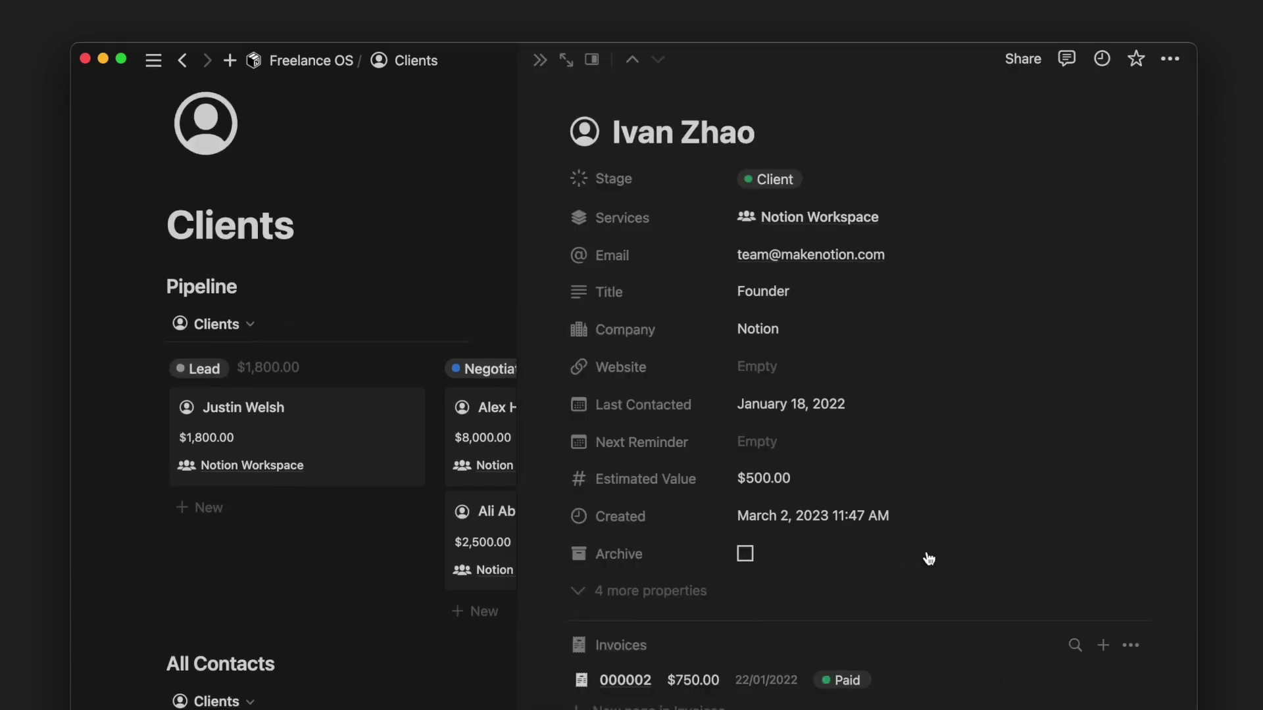
- Set the Next Reminder to March 3 with an alert on the day of the event
{"action": "left_click", "coordinate": [921, 453]}
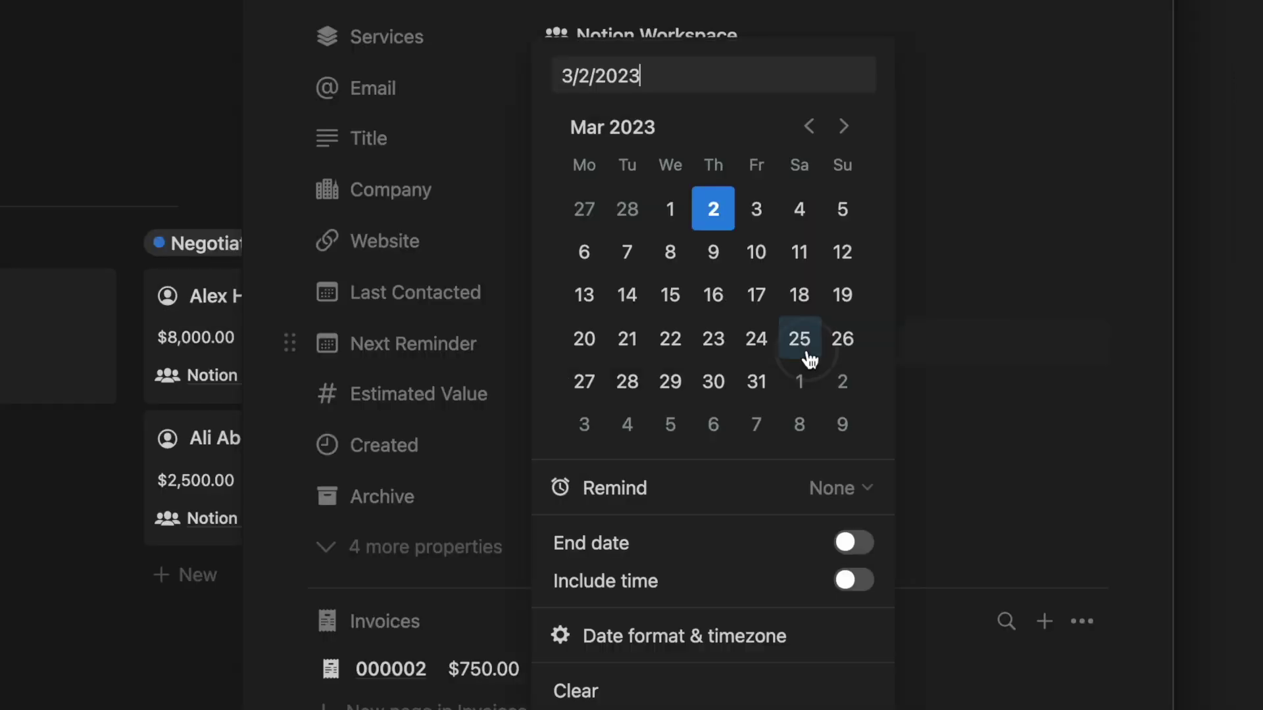
{"action": "left_click", "coordinate": [763, 219]}
{"action": "left_click", "coordinate": [795, 482]}
{"action": "left_click", "coordinate": [523, 440]}
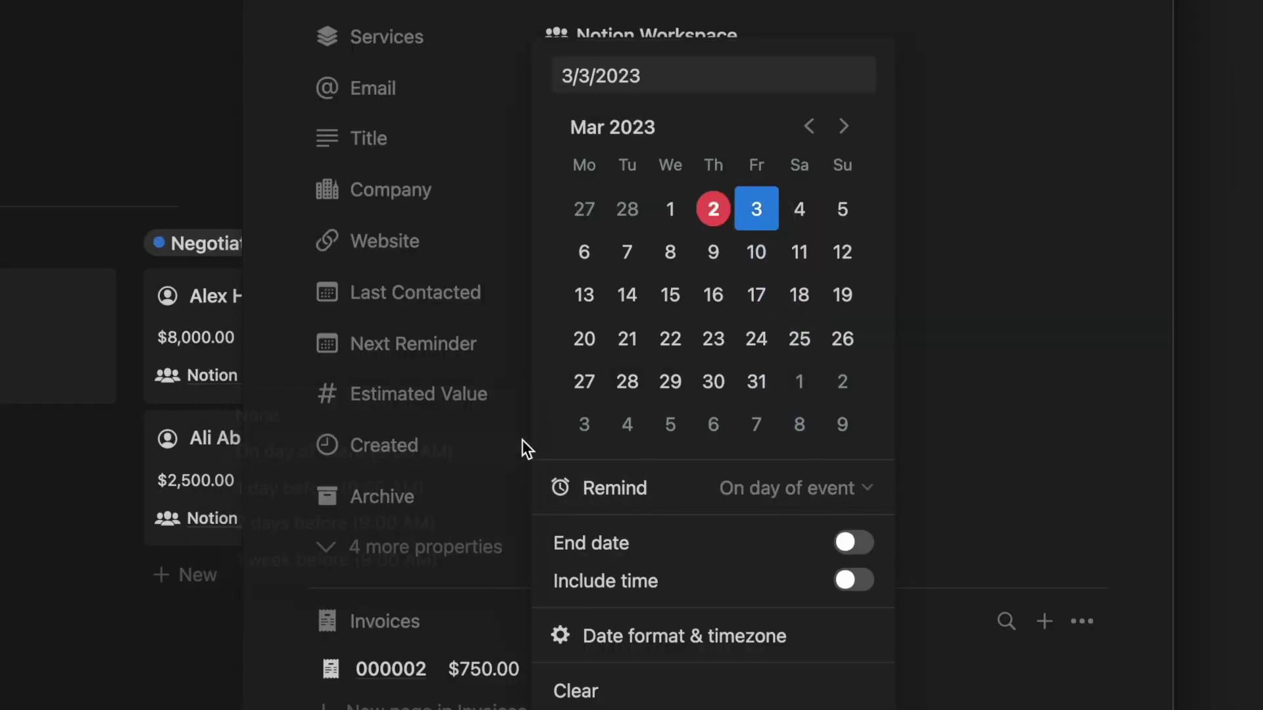
{"action": "left_click", "coordinate": [515, 440]}
- Review the client's tasks and meetings, checking the Meetings calendar's client filter before hiding it again
{"action": "scroll", "coordinate": [718, 519], "scroll_direction": "down", "scroll_amount": 10}
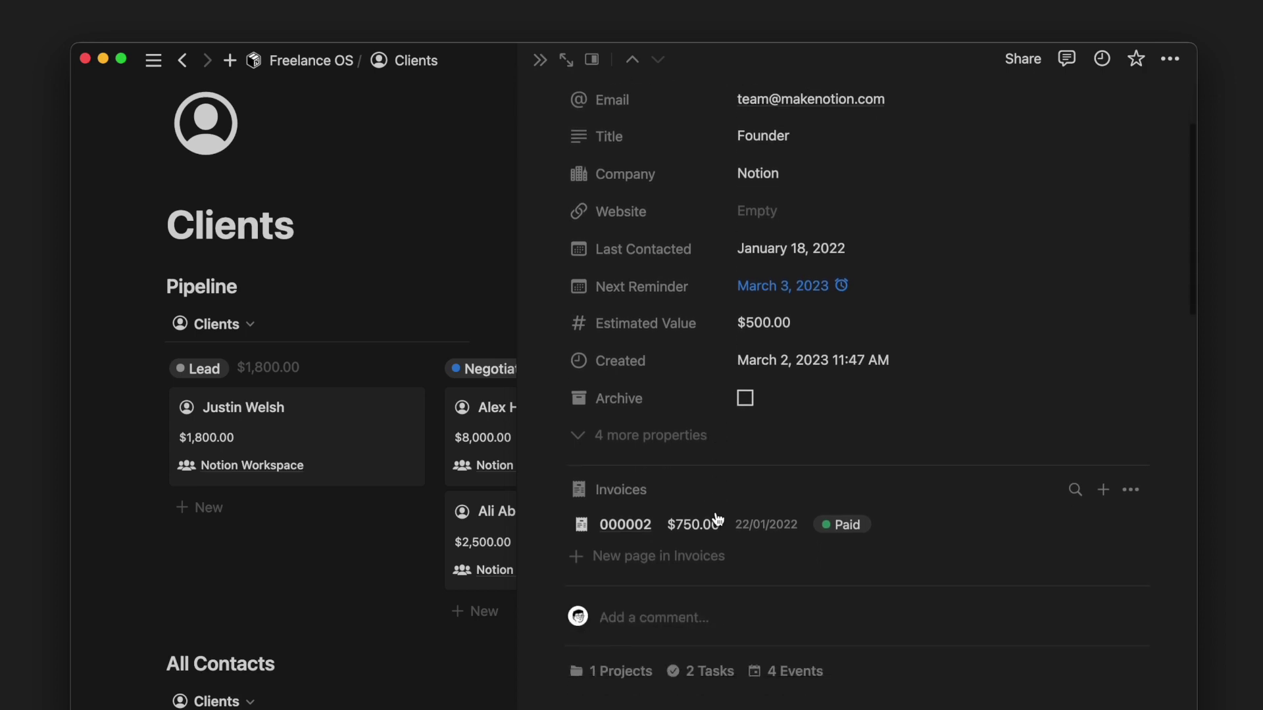
{"action": "scroll", "coordinate": [716, 513], "scroll_direction": "down", "scroll_amount": 2}
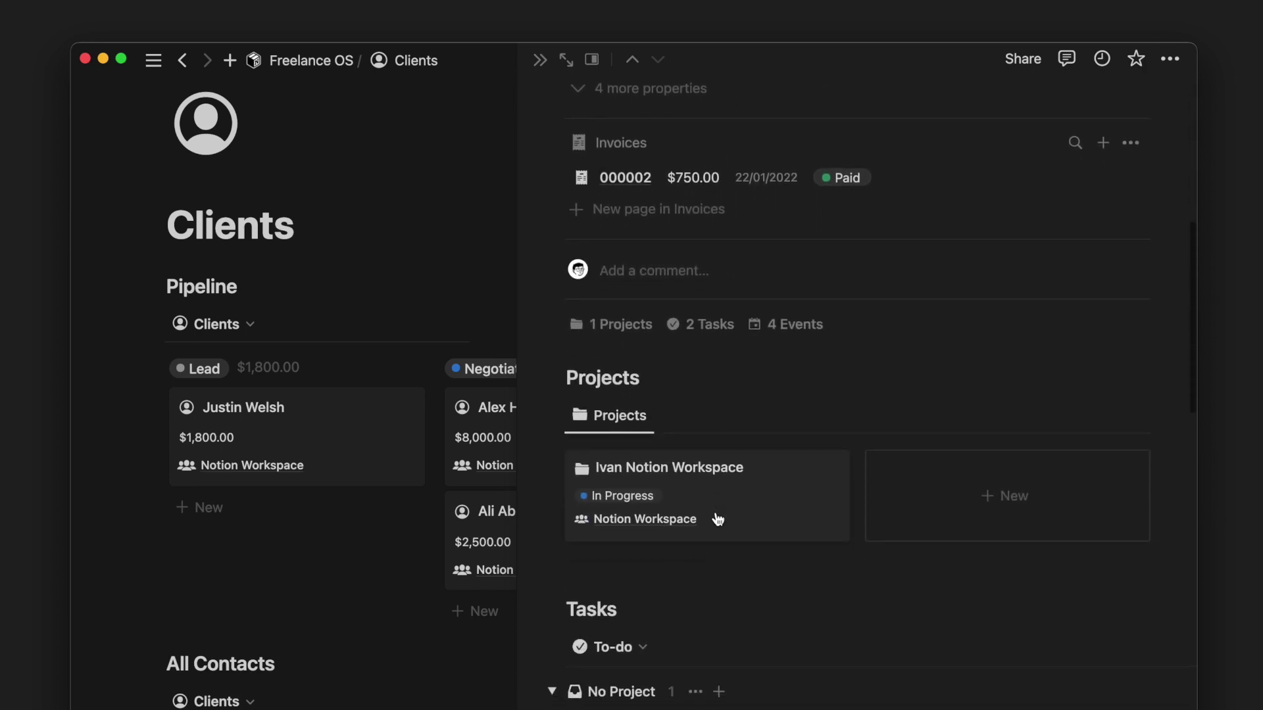
{"action": "scroll", "coordinate": [717, 519], "scroll_direction": "down", "scroll_amount": 4}
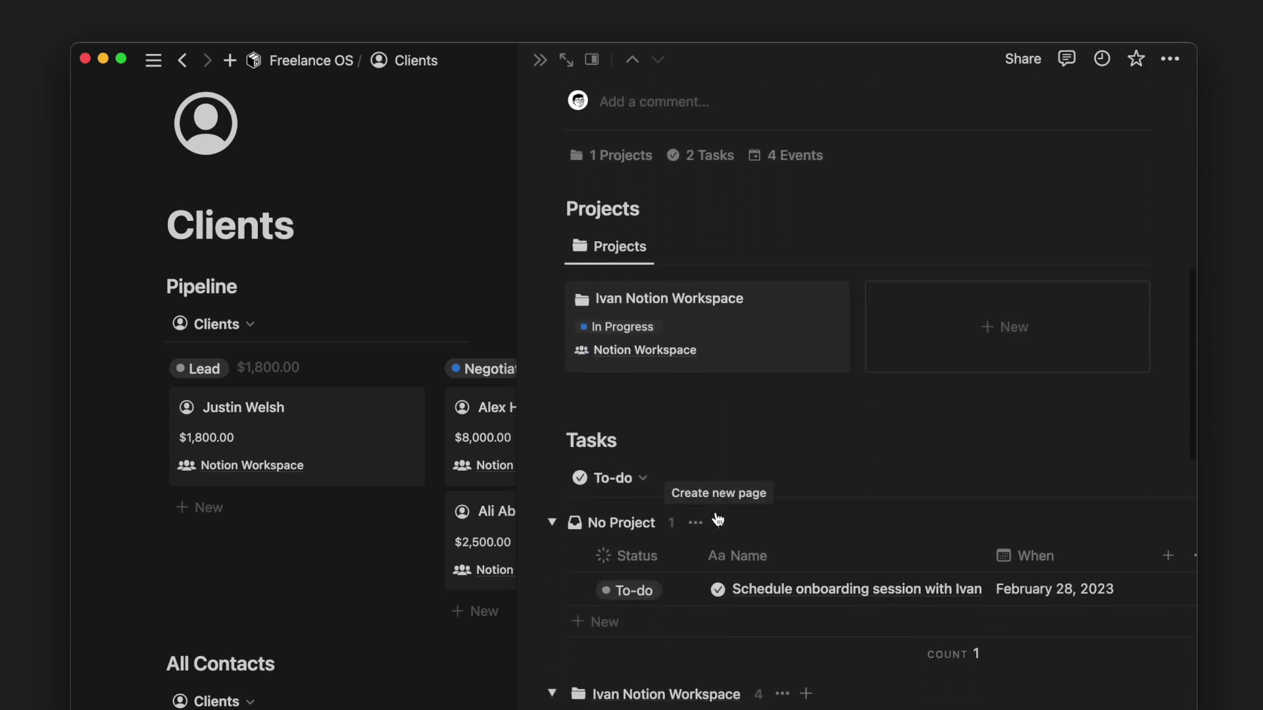
{"action": "scroll", "coordinate": [717, 519], "scroll_direction": "down", "scroll_amount": 6}
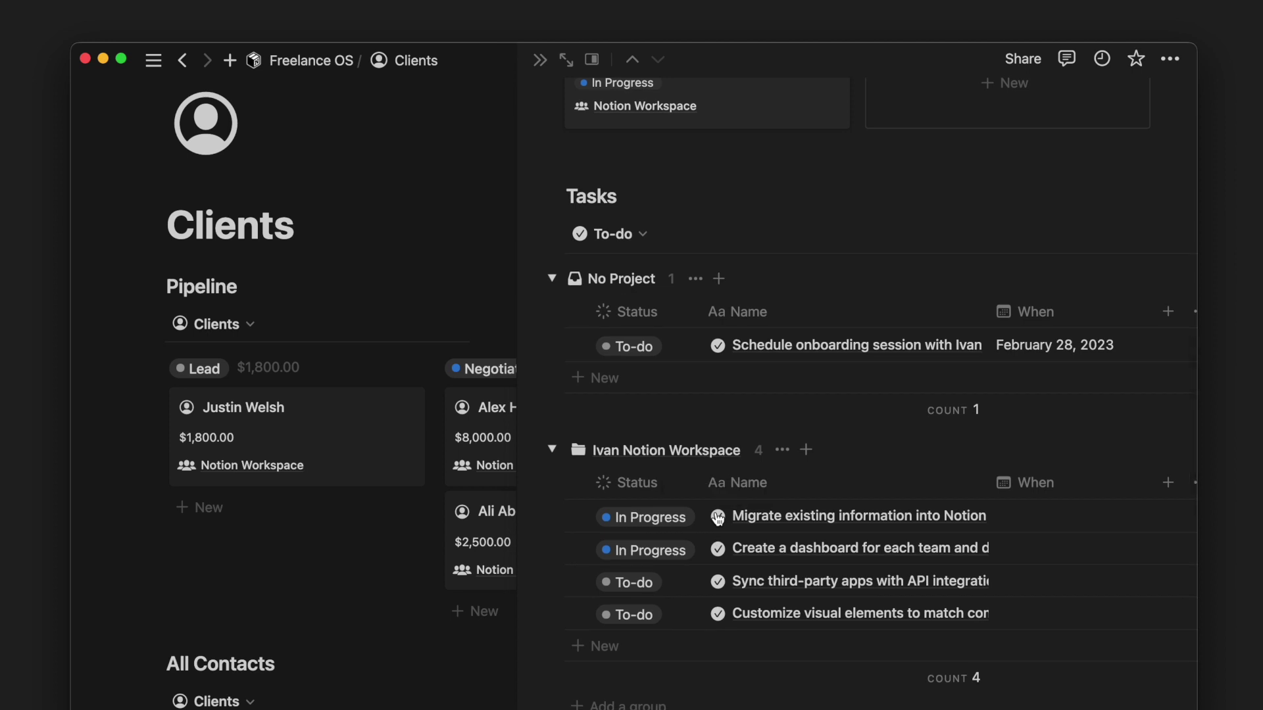
{"action": "scroll", "coordinate": [717, 518], "scroll_direction": "down", "scroll_amount": 4}
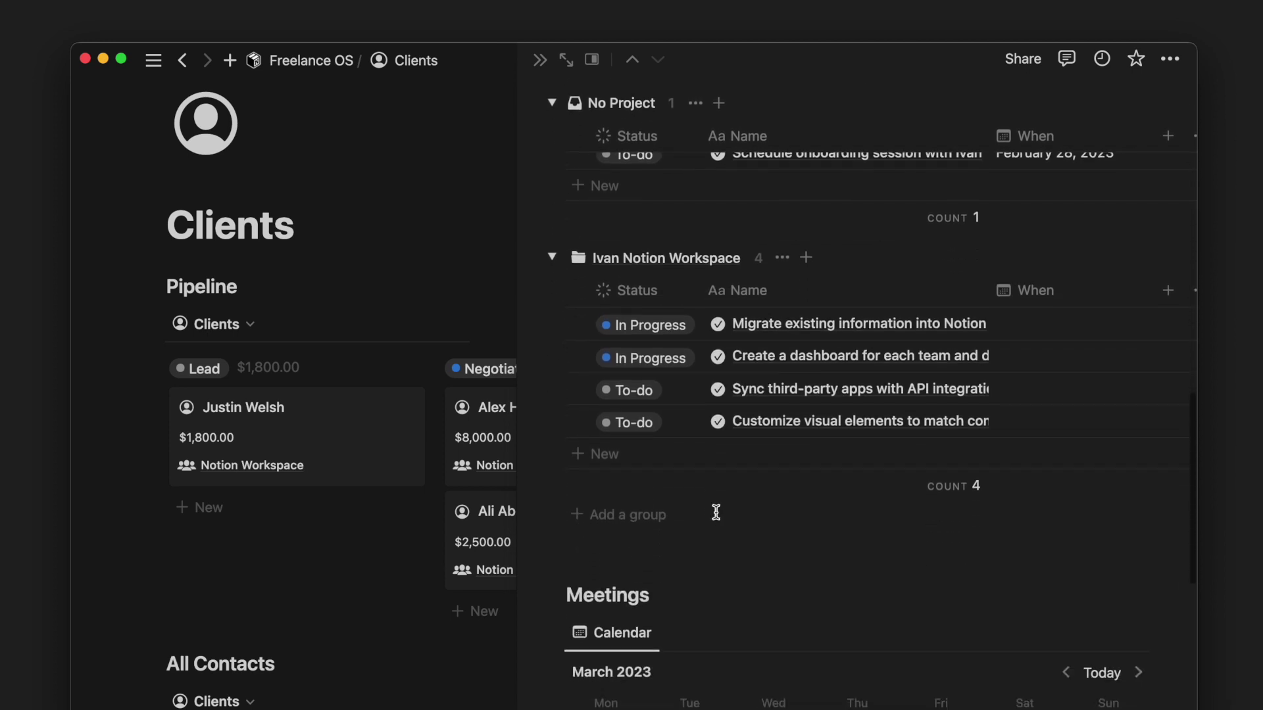
{"action": "scroll", "coordinate": [715, 512], "scroll_direction": "down", "scroll_amount": 6}
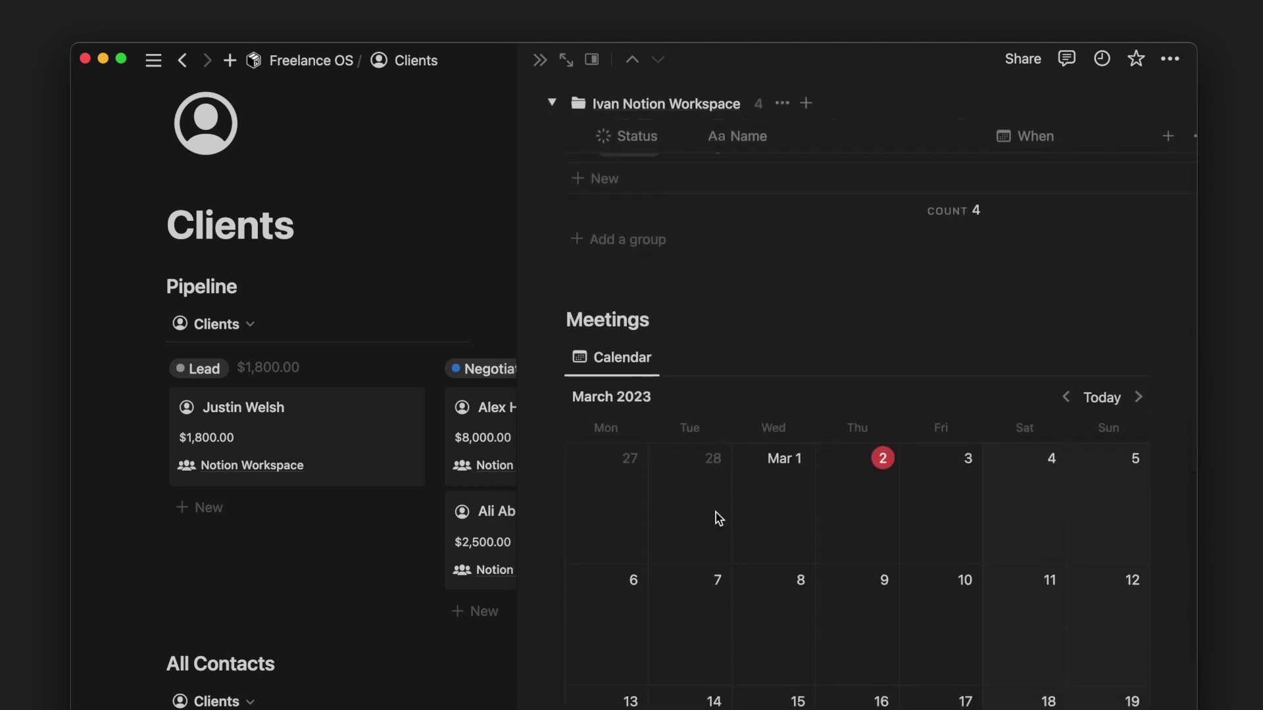
{"action": "scroll", "coordinate": [716, 512], "scroll_direction": "down", "scroll_amount": 4}
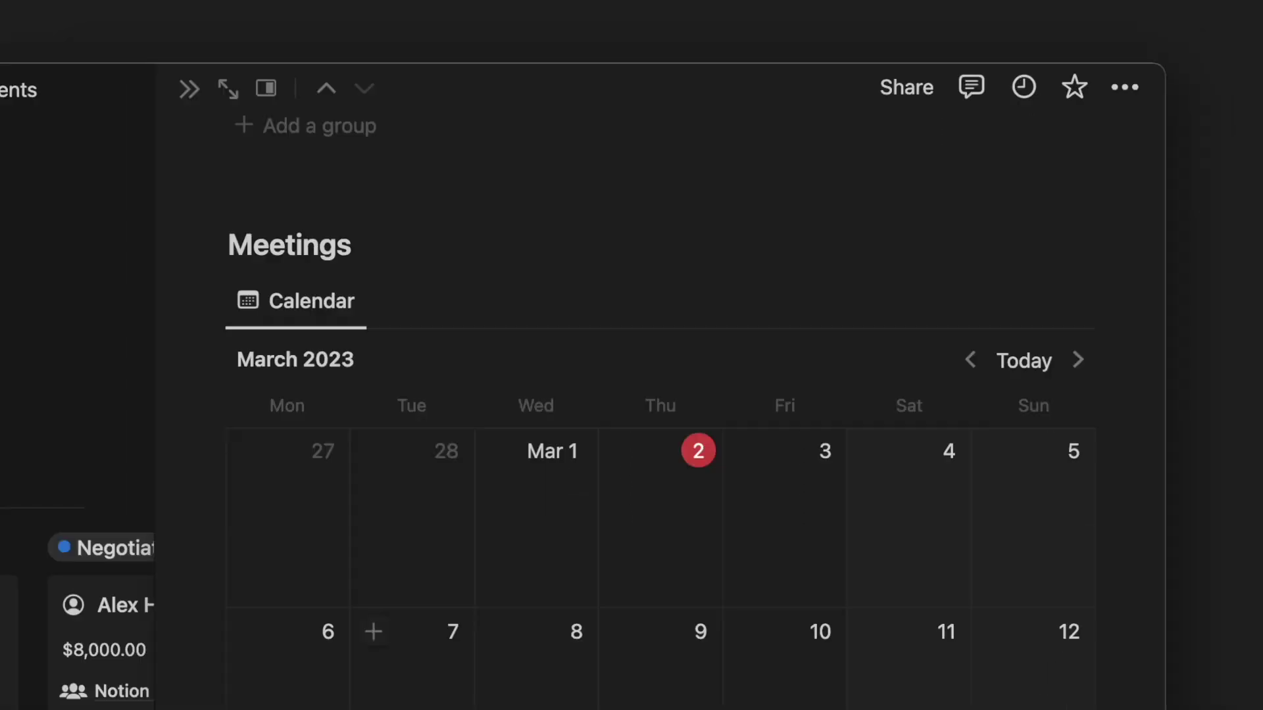
{"action": "left_click", "coordinate": [758, 301]}
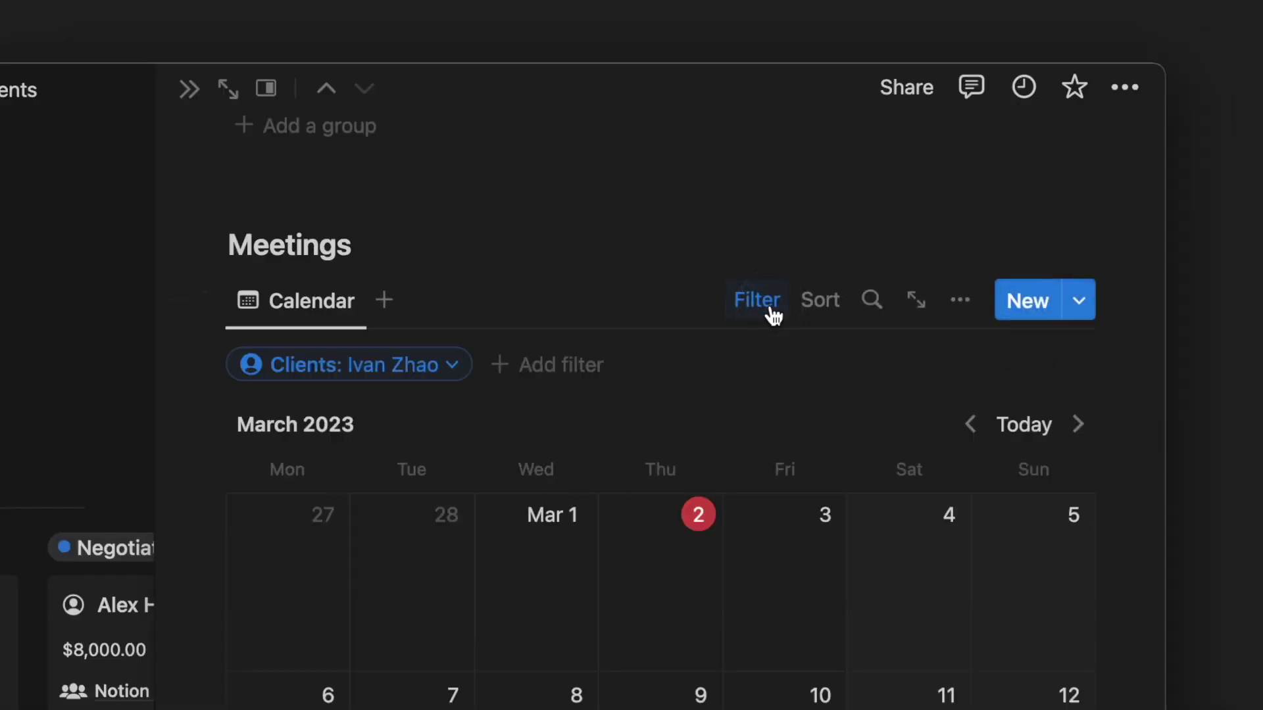
{"action": "left_click", "coordinate": [445, 367]}
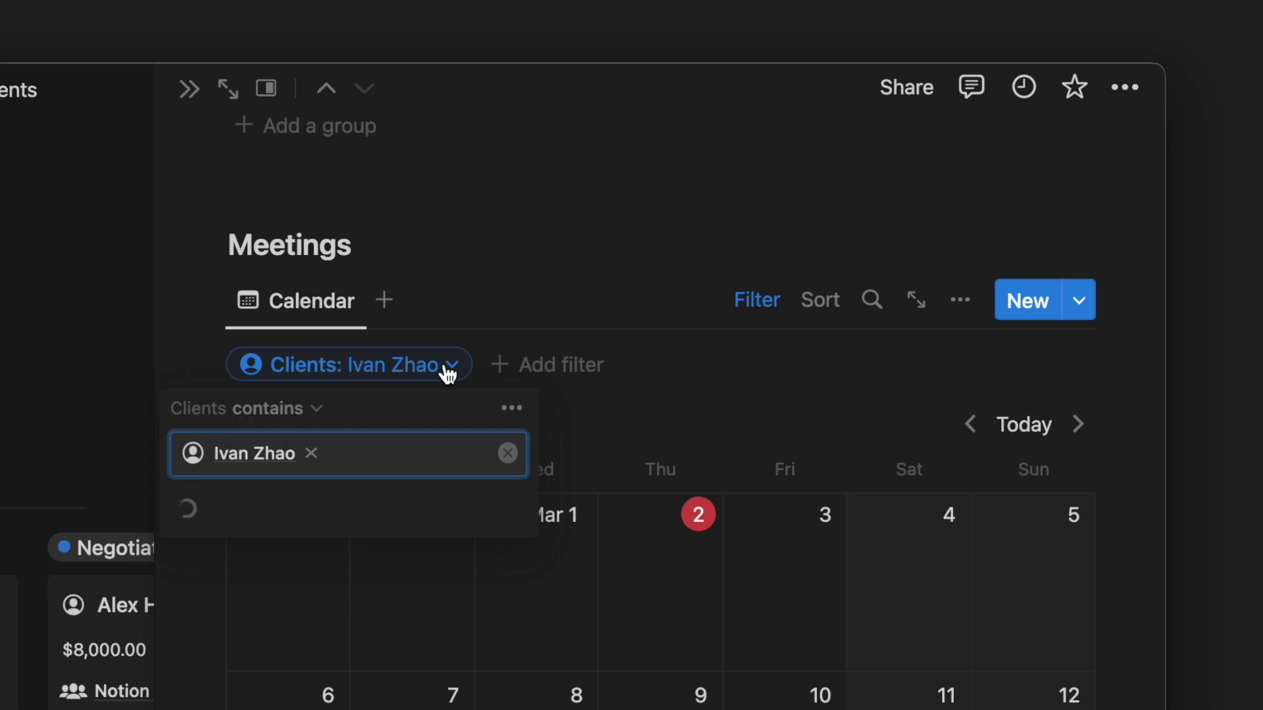
{"action": "left_click", "coordinate": [504, 299]}
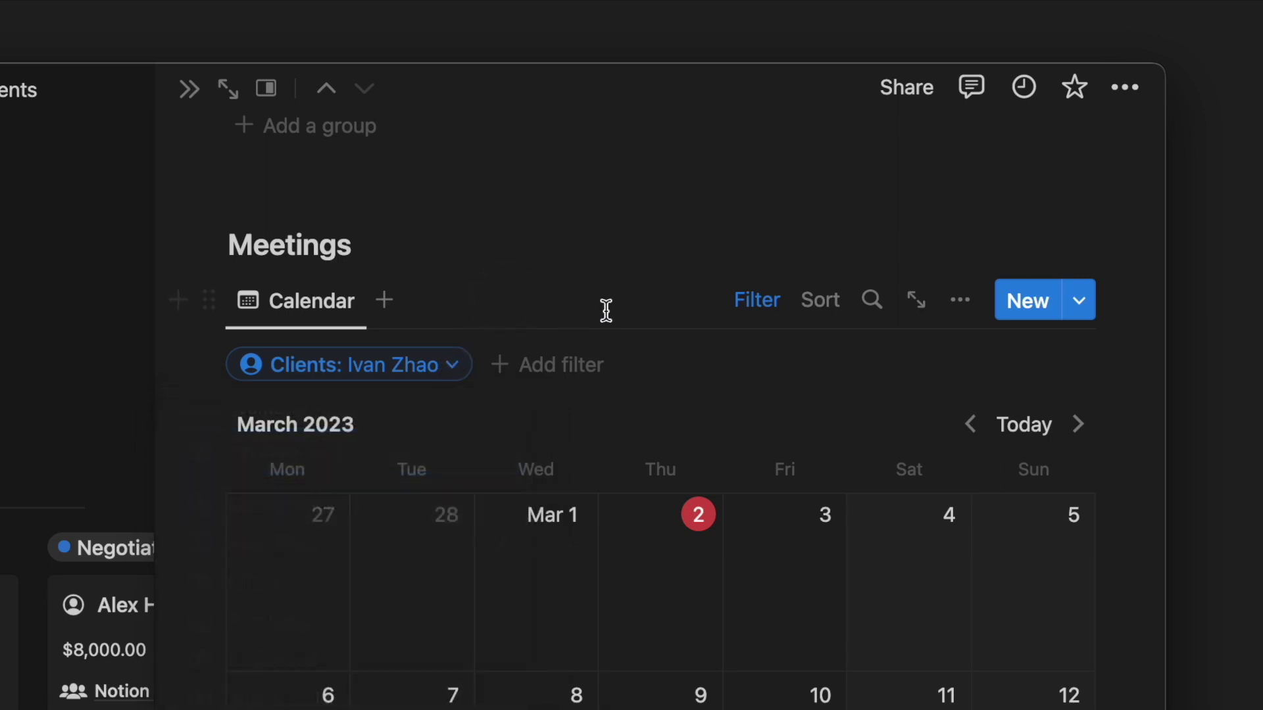
{"action": "left_click", "coordinate": [758, 301]}
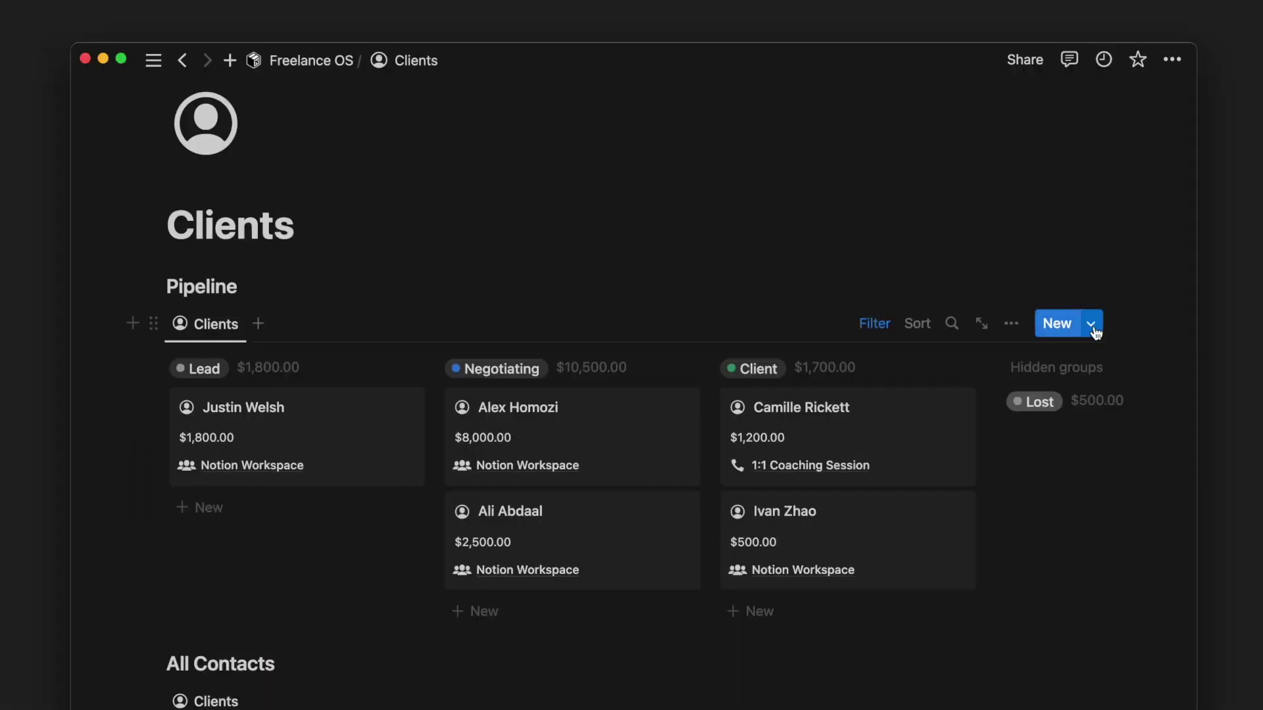
{"action": "left_click", "coordinate": [1092, 325]}
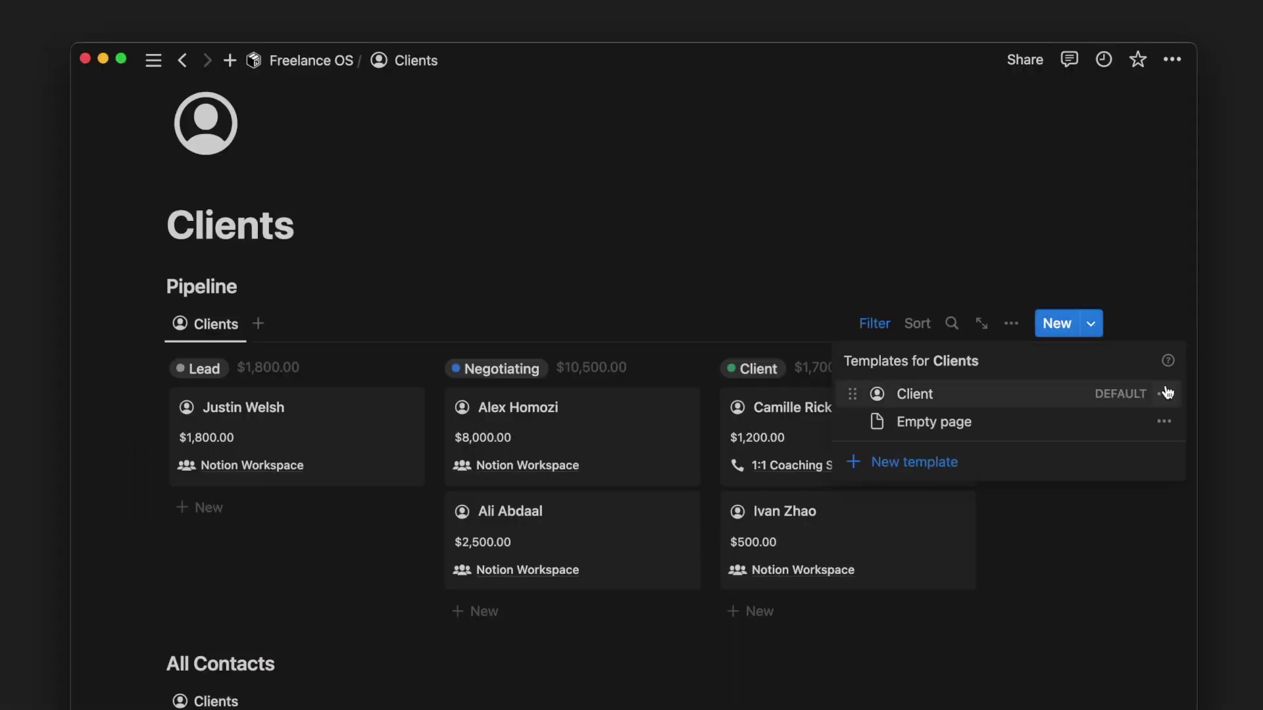
- Edit the Client template to move the Meetings calendar up below the add-related-items links
{"action": "left_click", "coordinate": [1164, 390]}
{"action": "left_click", "coordinate": [1116, 393]}
{"action": "scroll", "coordinate": [978, 453], "scroll_direction": "down", "scroll_amount": 12}
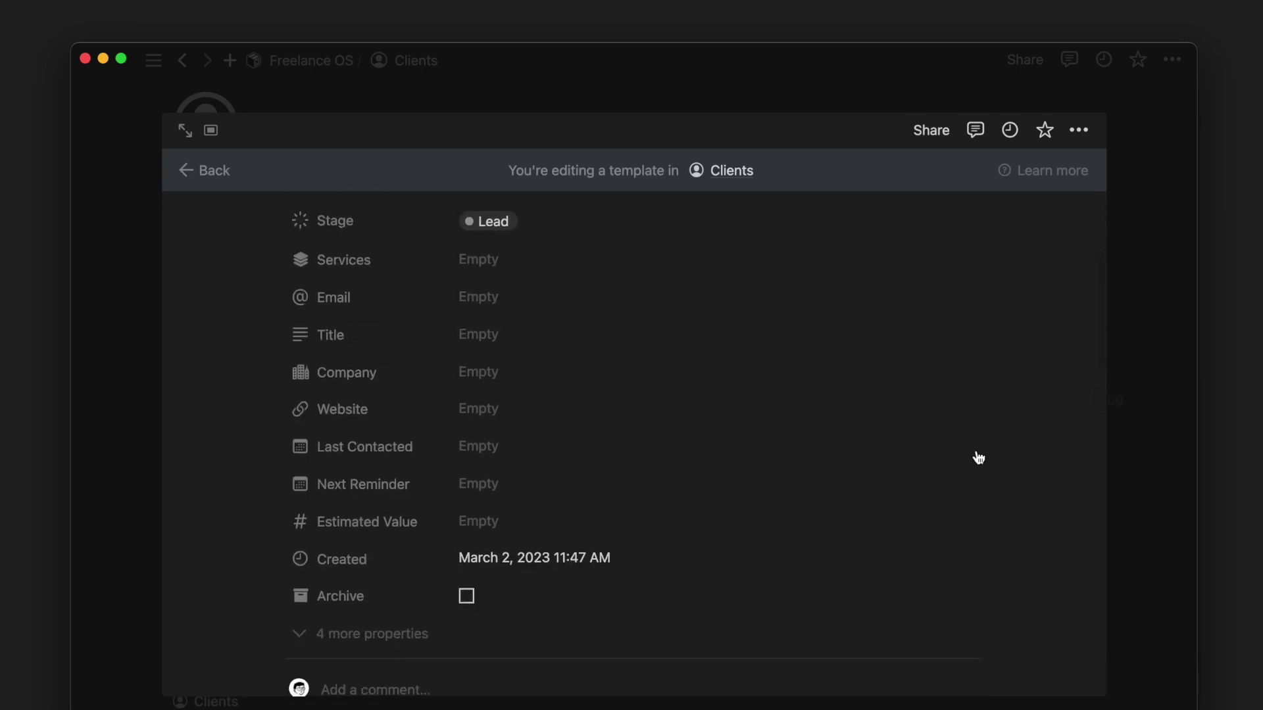
{"action": "scroll", "coordinate": [226, 611], "scroll_direction": "down", "scroll_amount": 5}
{"action": "left_click_drag", "start_coordinate": [361, 511], "coordinate": [344, 586]}
{"action": "scroll", "coordinate": [344, 586], "scroll_direction": "down", "scroll_amount": 5}
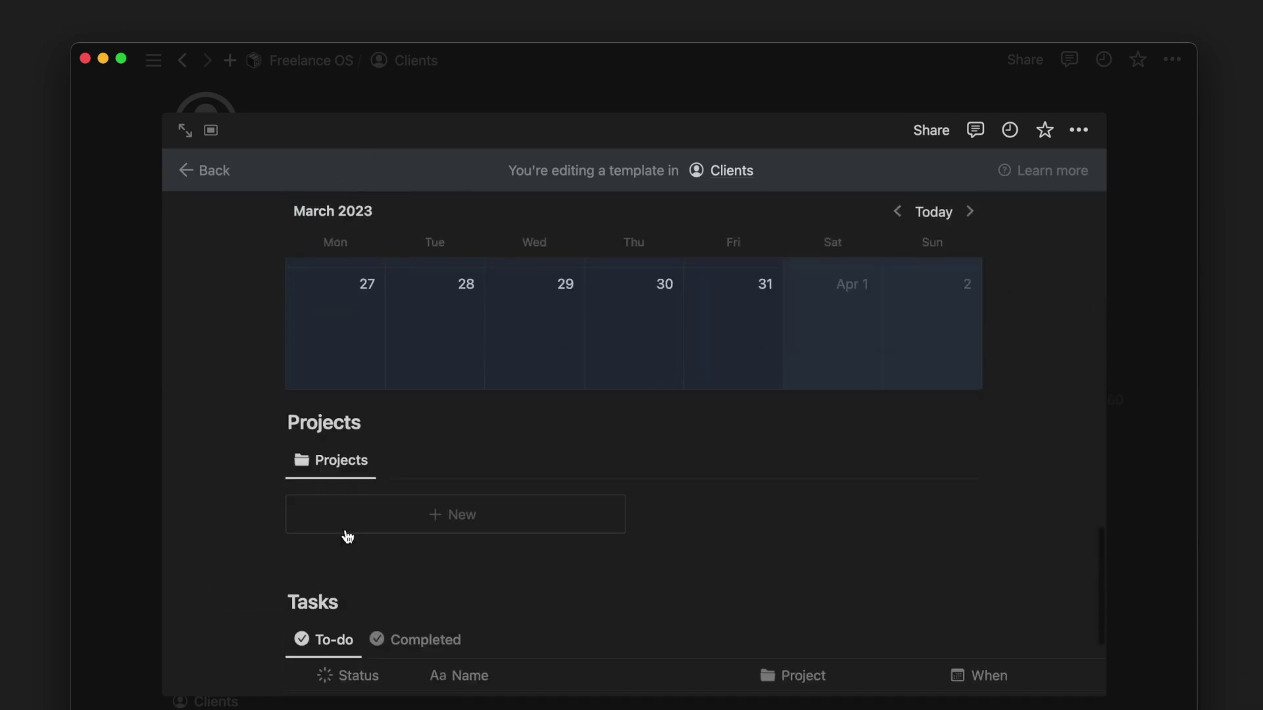
{"action": "scroll", "coordinate": [461, 460], "scroll_direction": "up", "scroll_amount": 5}
{"action": "left_click", "coordinate": [148, 498]}
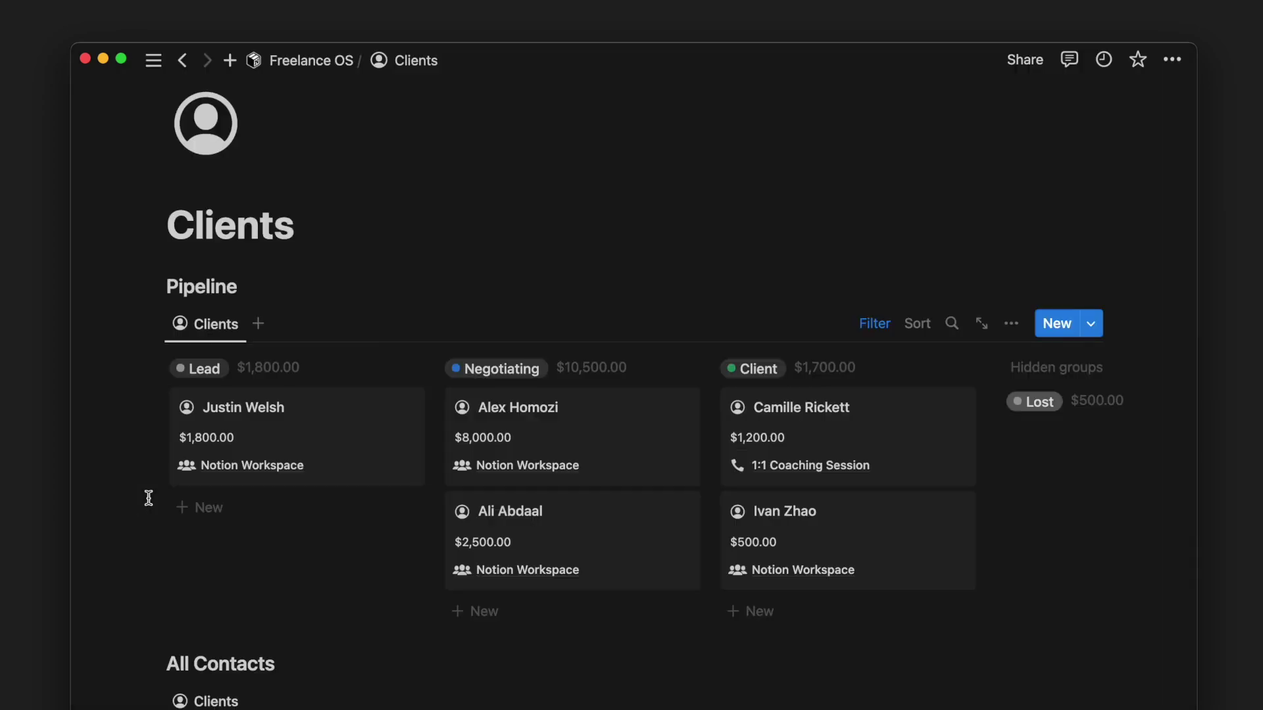
- Create a new Lead card from the template to check the updated layout, then close it
{"action": "left_click", "coordinate": [202, 508]}
{"action": "key", "text": "Escape"}
{"action": "left_click", "coordinate": [257, 516]}
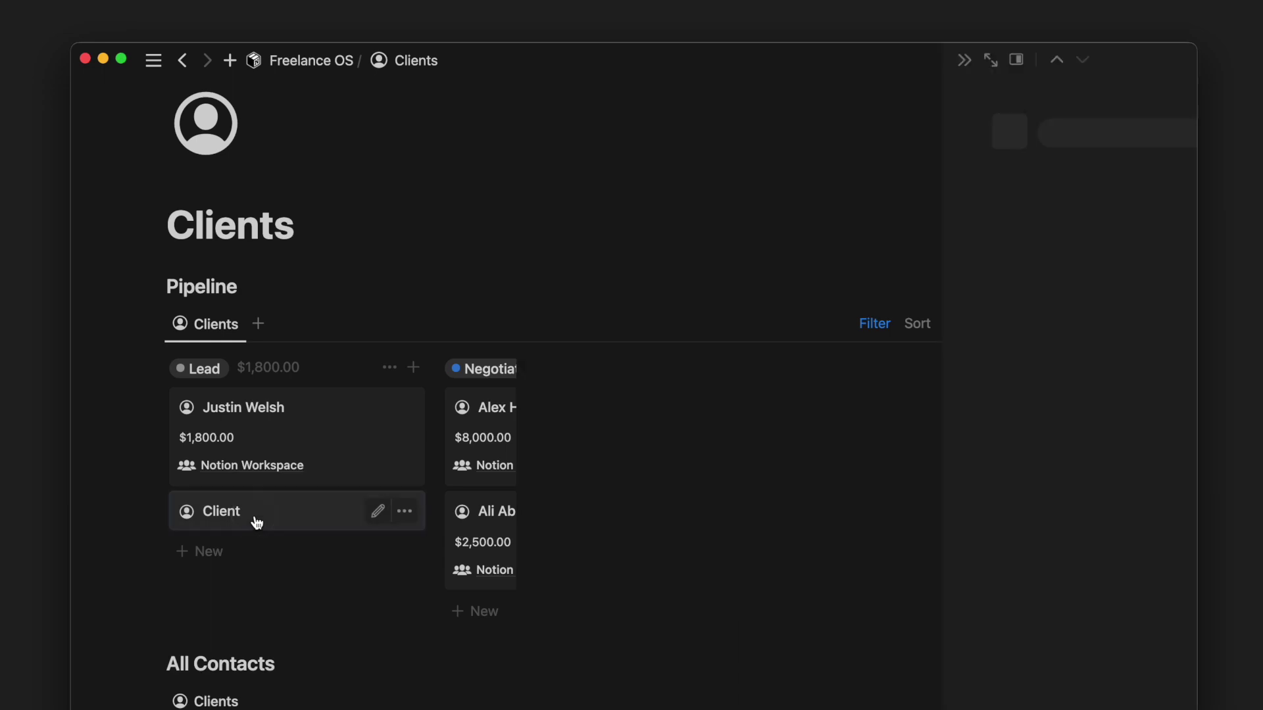
{"action": "scroll", "coordinate": [640, 569], "scroll_direction": "down", "scroll_amount": 15}
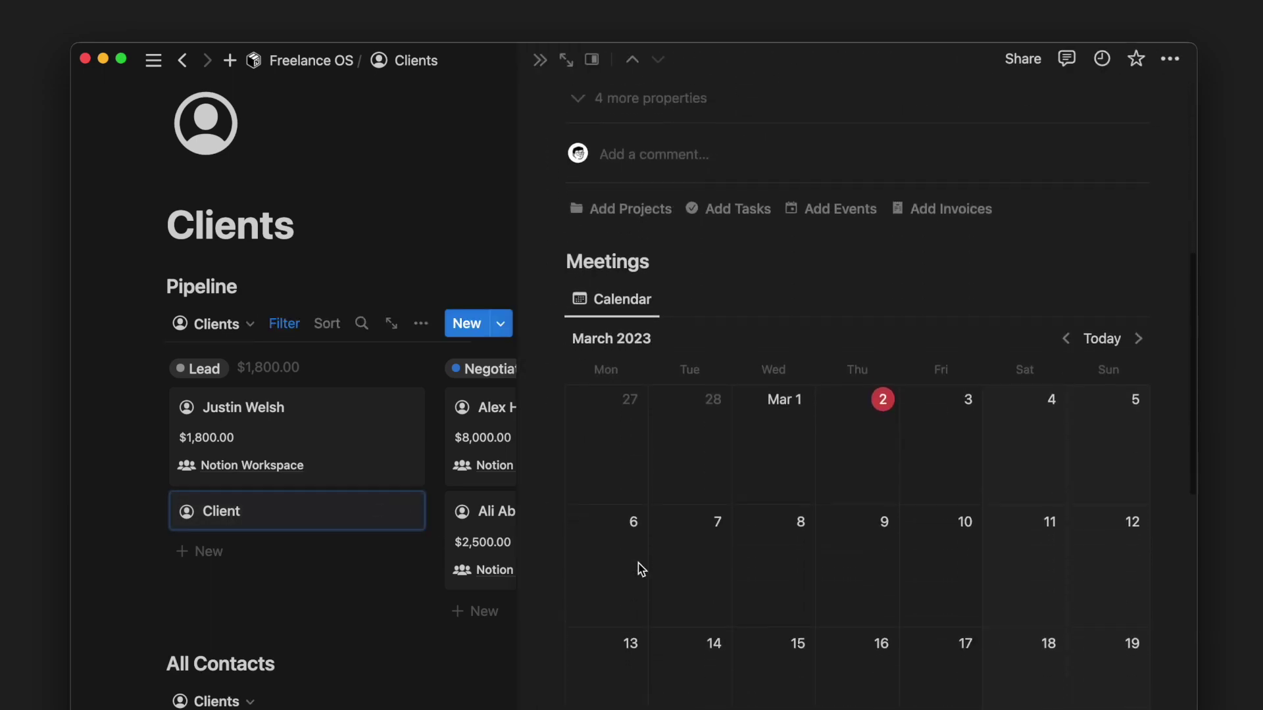
{"action": "key", "text": "Escape"}
{"action": "scroll", "coordinate": [369, 586], "scroll_direction": "down", "scroll_amount": 5}
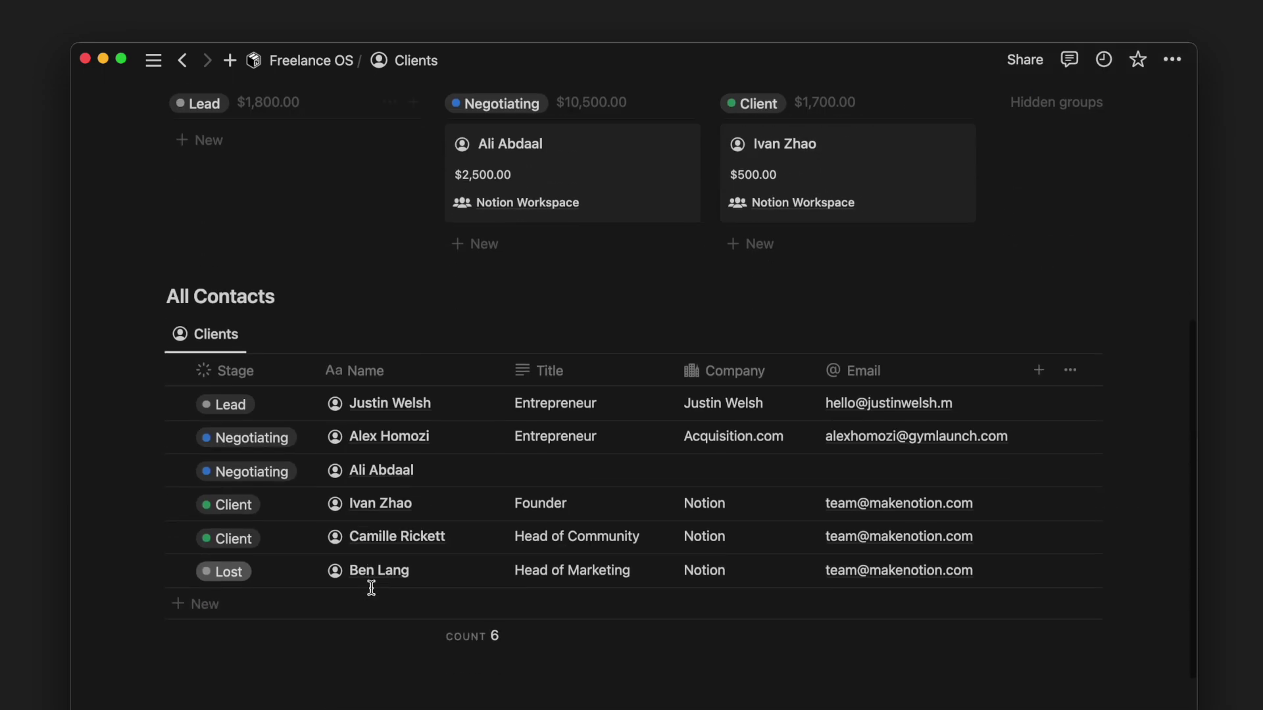
- Add a Company filter to the All Contacts table
{"action": "left_click", "coordinate": [875, 333]}
{"action": "left_click", "coordinate": [438, 377]}
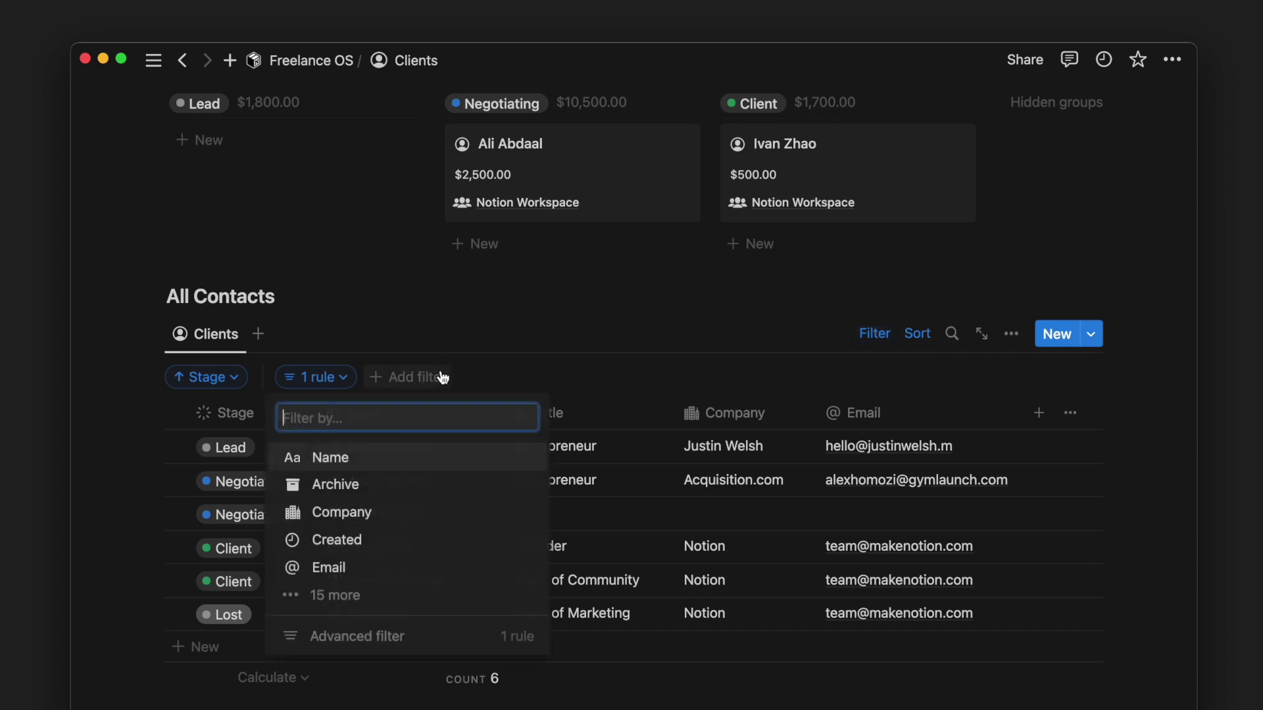
{"action": "left_click", "coordinate": [428, 517]}
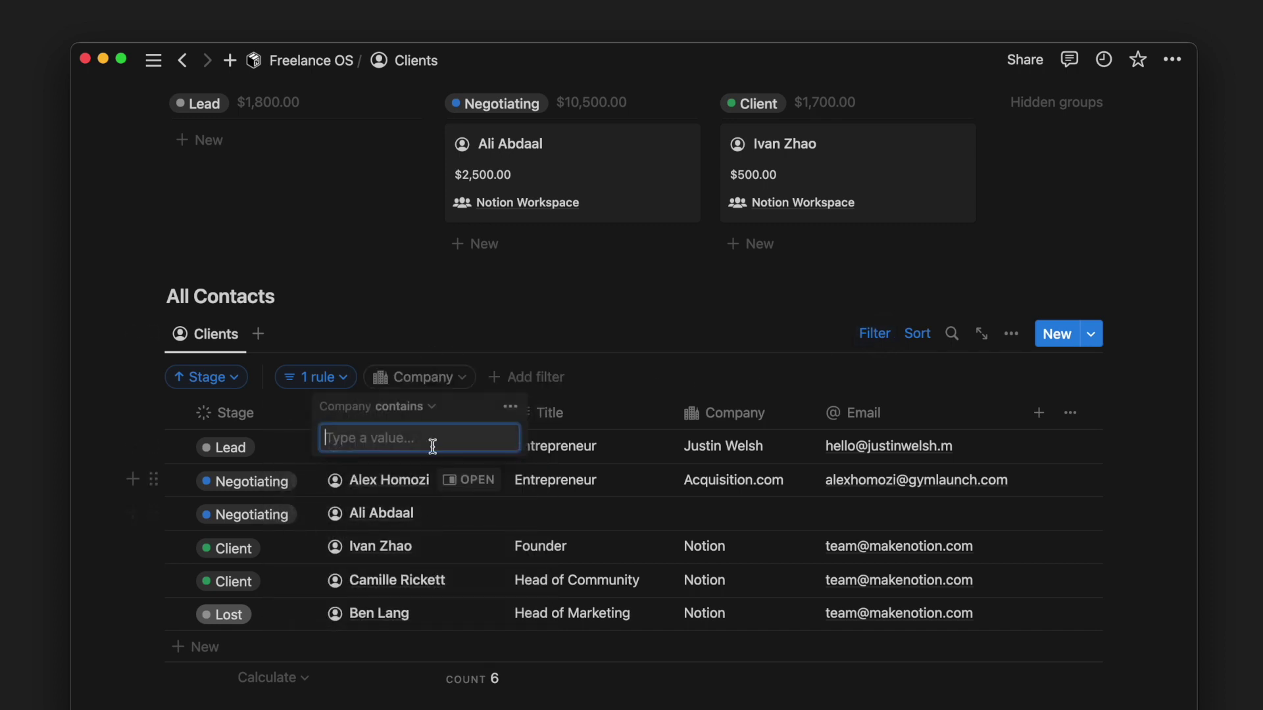
- Filter contacts by the 1:1 Coaching Session service, then clear that value and return to Freelance OS
{"action": "left_click", "coordinate": [525, 377]}
{"action": "left_click", "coordinate": [484, 594]}
{"action": "scroll", "coordinate": [487, 592], "scroll_direction": "down", "scroll_amount": 4}
{"action": "left_click", "coordinate": [485, 559]}
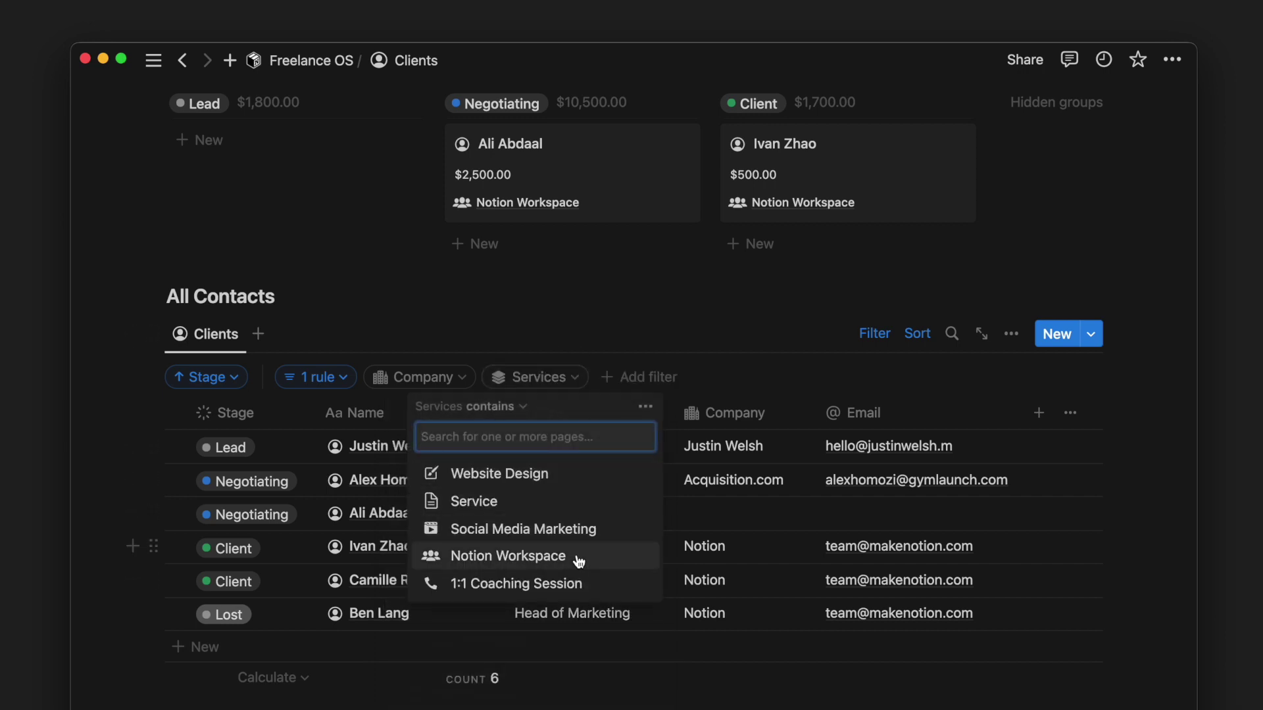
{"action": "left_click", "coordinate": [578, 588]}
{"action": "left_click", "coordinate": [705, 536]}
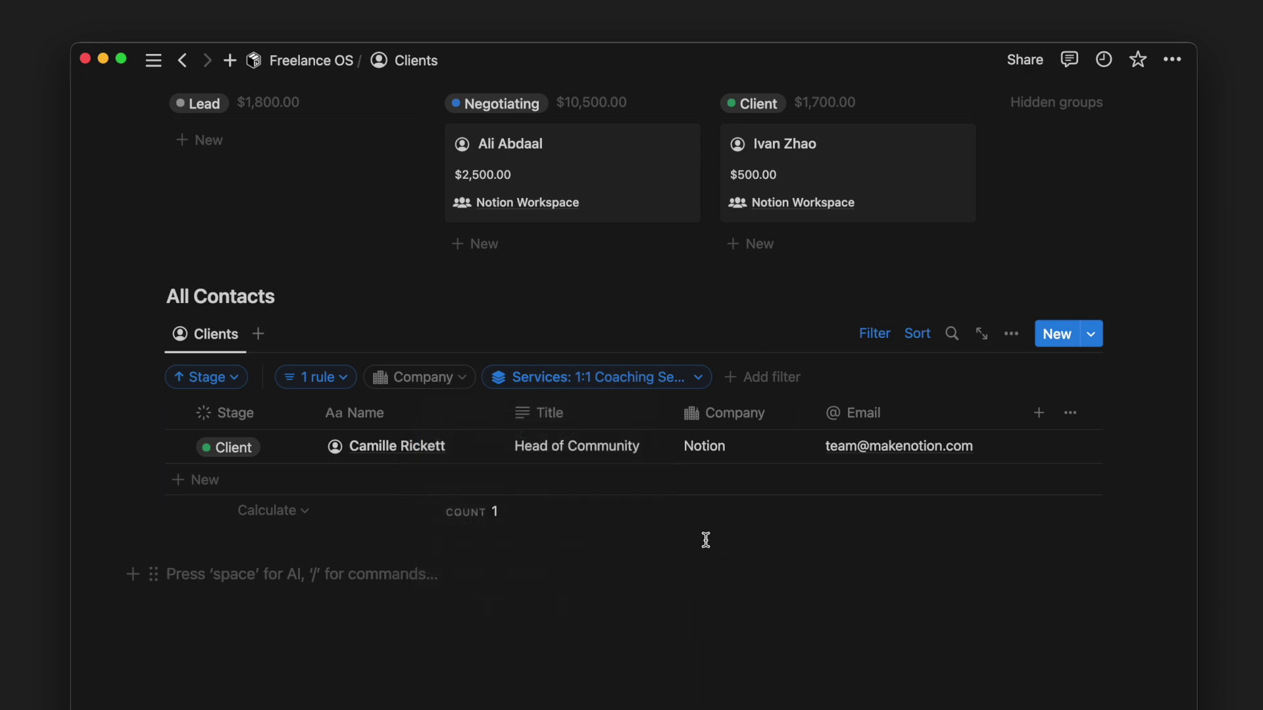
{"action": "left_click", "coordinate": [688, 383]}
{"action": "key", "text": "BackSpace"}
{"action": "left_click", "coordinate": [693, 332]}
{"action": "key", "text": "super+bracketleft"}
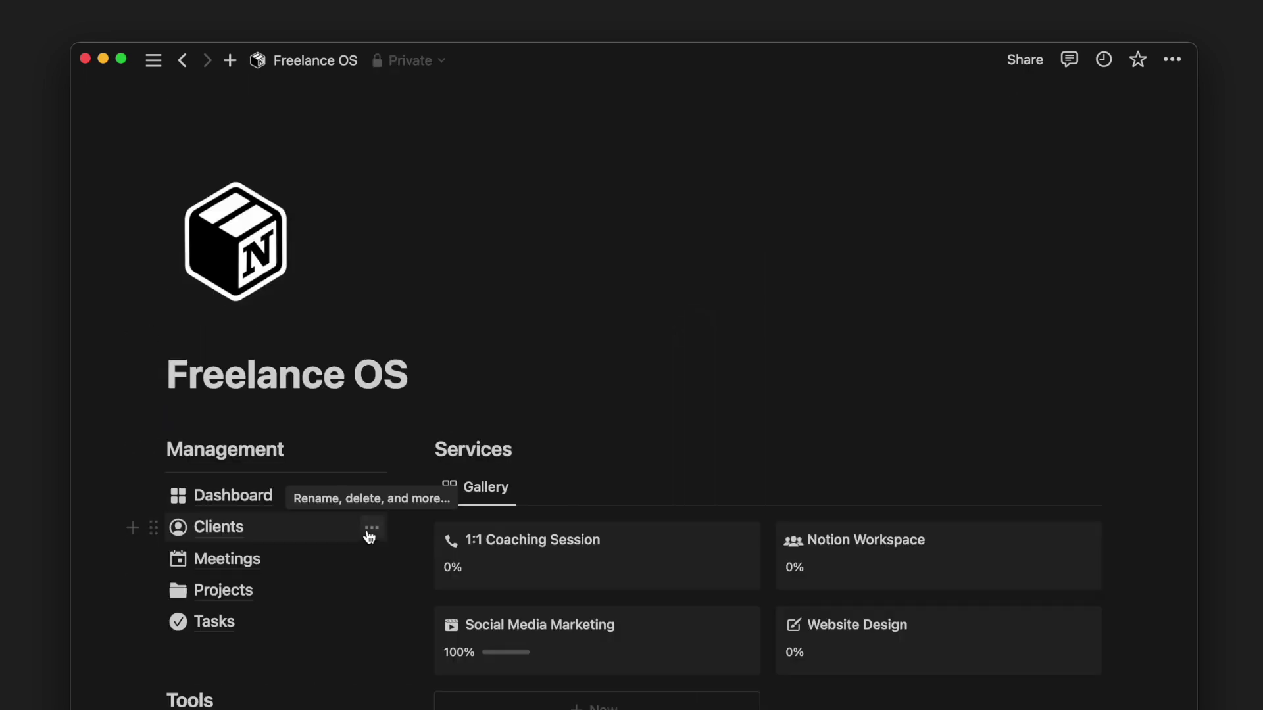
- Drag the Onboarding Call meeting from March 2 to March 3 on the Meetings calendar, then open Projects
{"action": "left_click", "coordinate": [352, 570]}
{"action": "scroll", "coordinate": [350, 564], "scroll_direction": "down", "scroll_amount": 10}
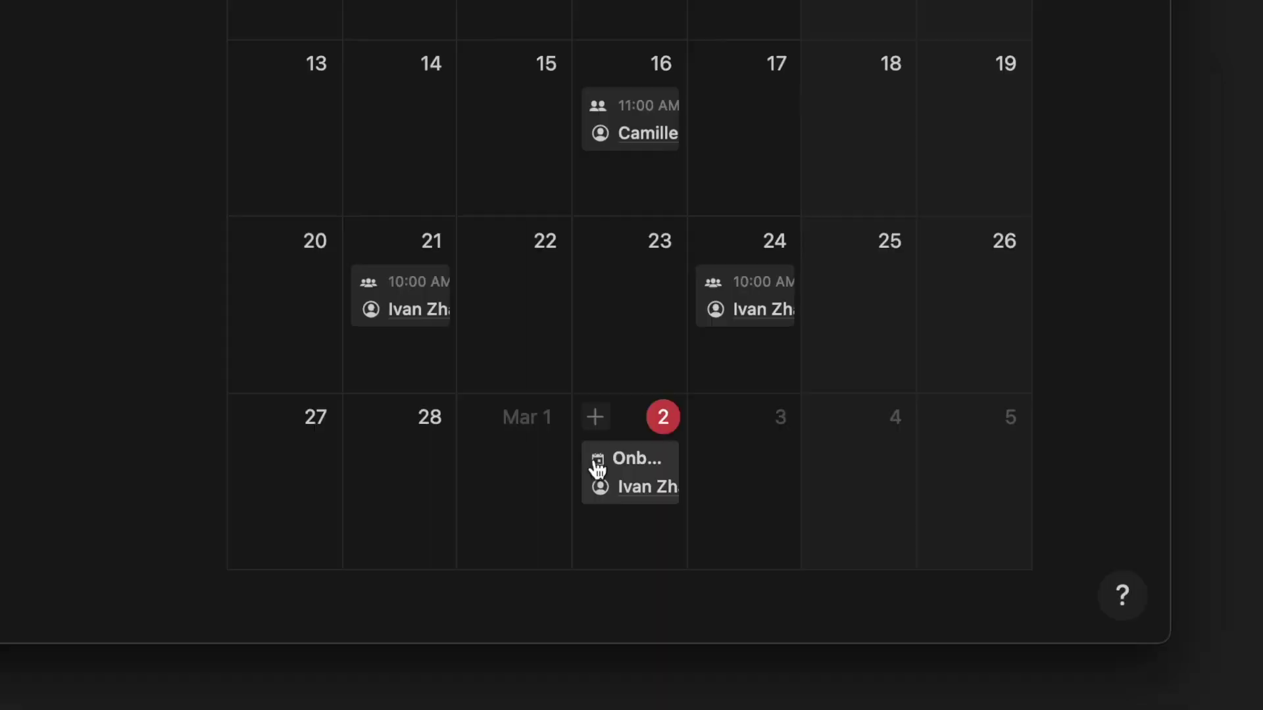
{"action": "left_click_drag", "start_coordinate": [597, 468], "coordinate": [664, 468]}
{"action": "left_click_drag", "start_coordinate": [734, 462], "coordinate": [727, 460]}
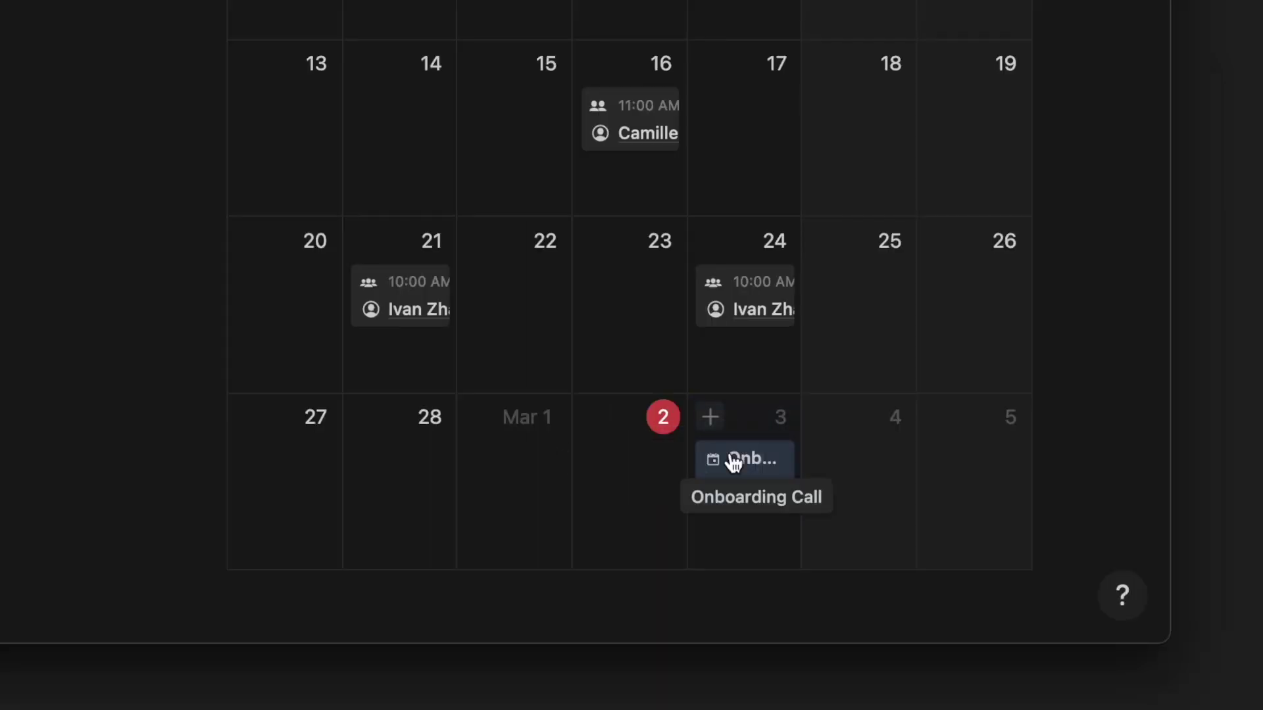
{"action": "scroll", "coordinate": [508, 584], "scroll_direction": "up", "scroll_amount": 6}
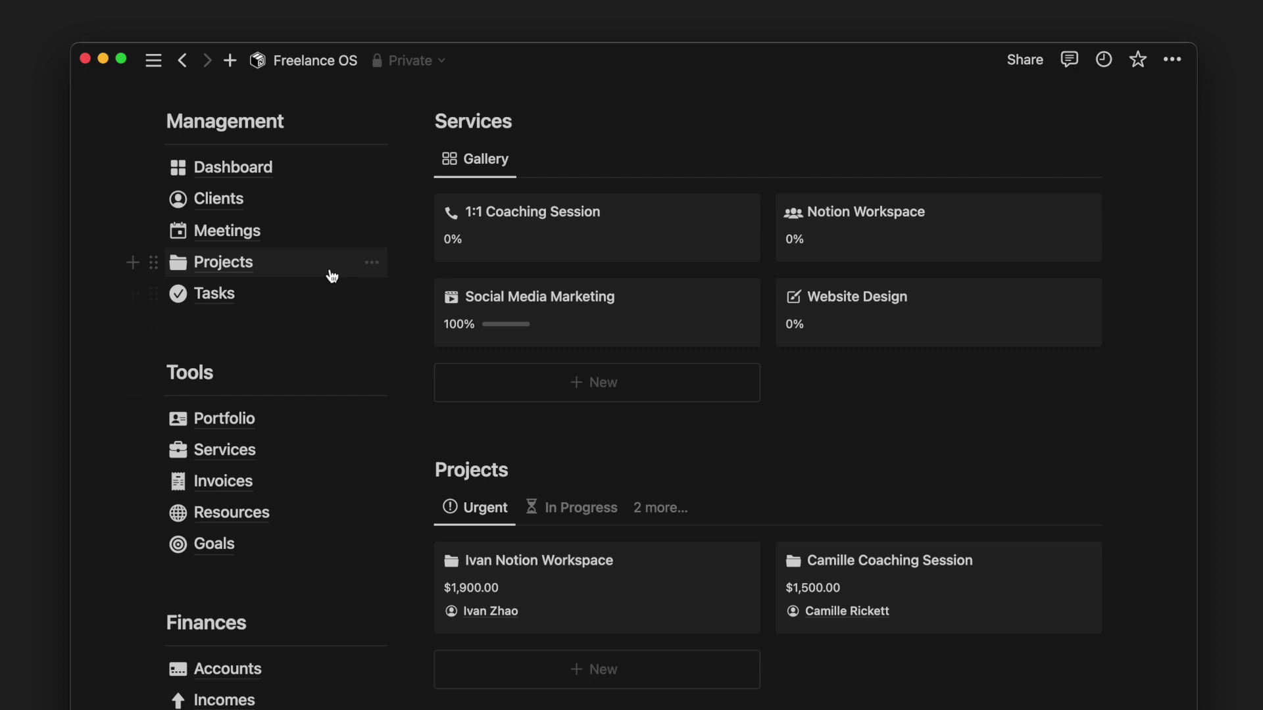
{"action": "left_click", "coordinate": [330, 269]}
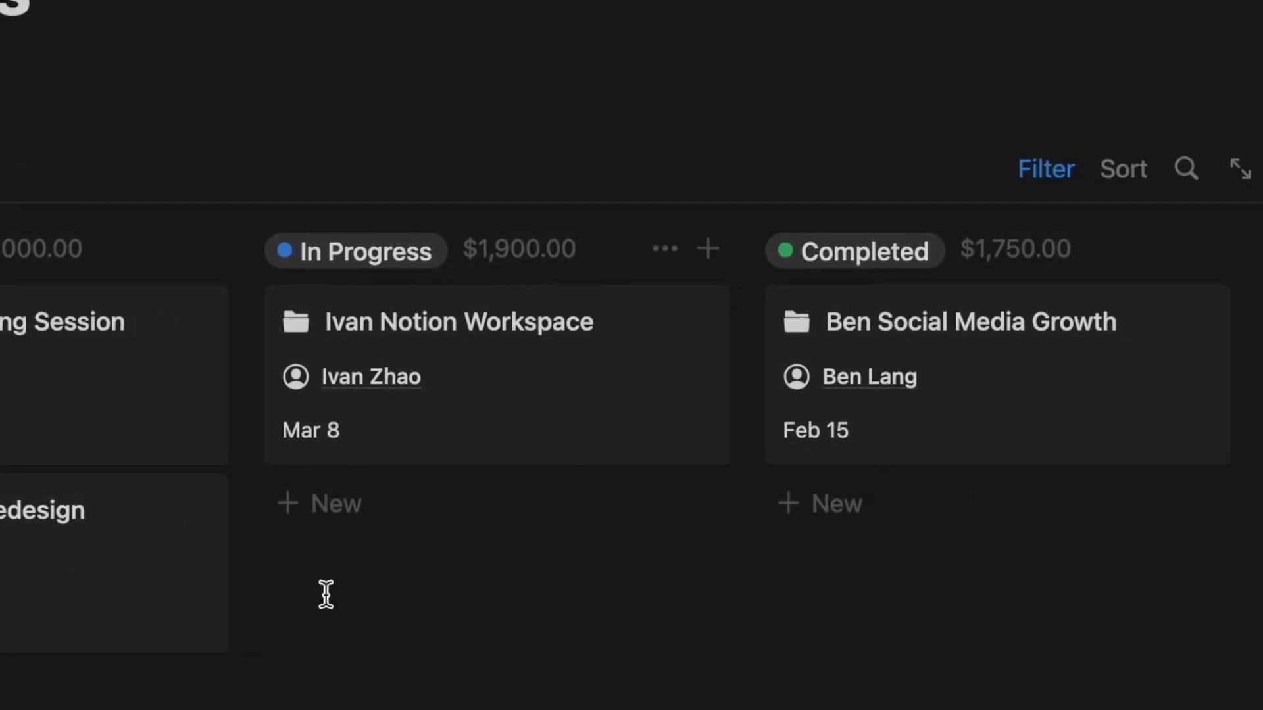
{"action": "scroll", "coordinate": [478, 646], "scroll_direction": "down", "scroll_amount": 3}
- Move the website redesign project card into the In Progress column
{"action": "left_click_drag", "start_coordinate": [392, 428], "coordinate": [518, 383]}
{"action": "scroll", "coordinate": [472, 504], "scroll_direction": "down", "scroll_amount": 4}
{"action": "scroll", "coordinate": [476, 508], "scroll_direction": "right", "scroll_amount": 10}
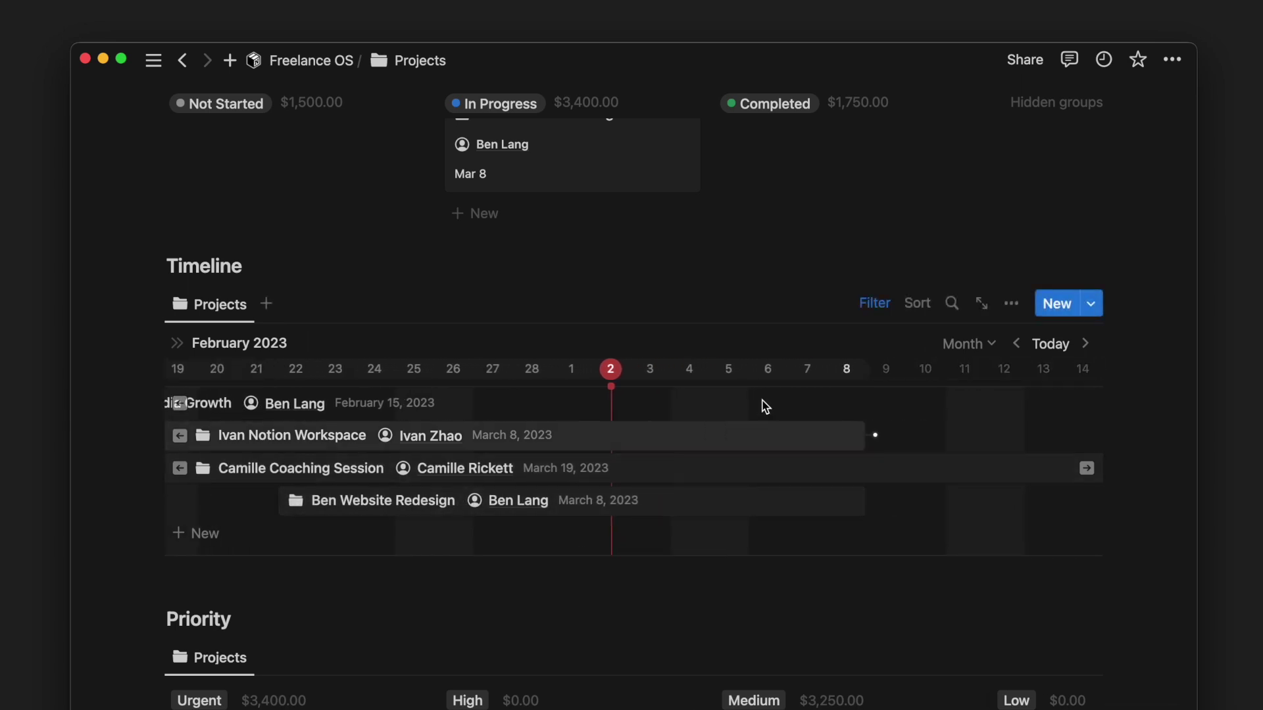
- Hide Due Date and show Status on the Projects timeline rows
{"action": "left_click", "coordinate": [1011, 303]}
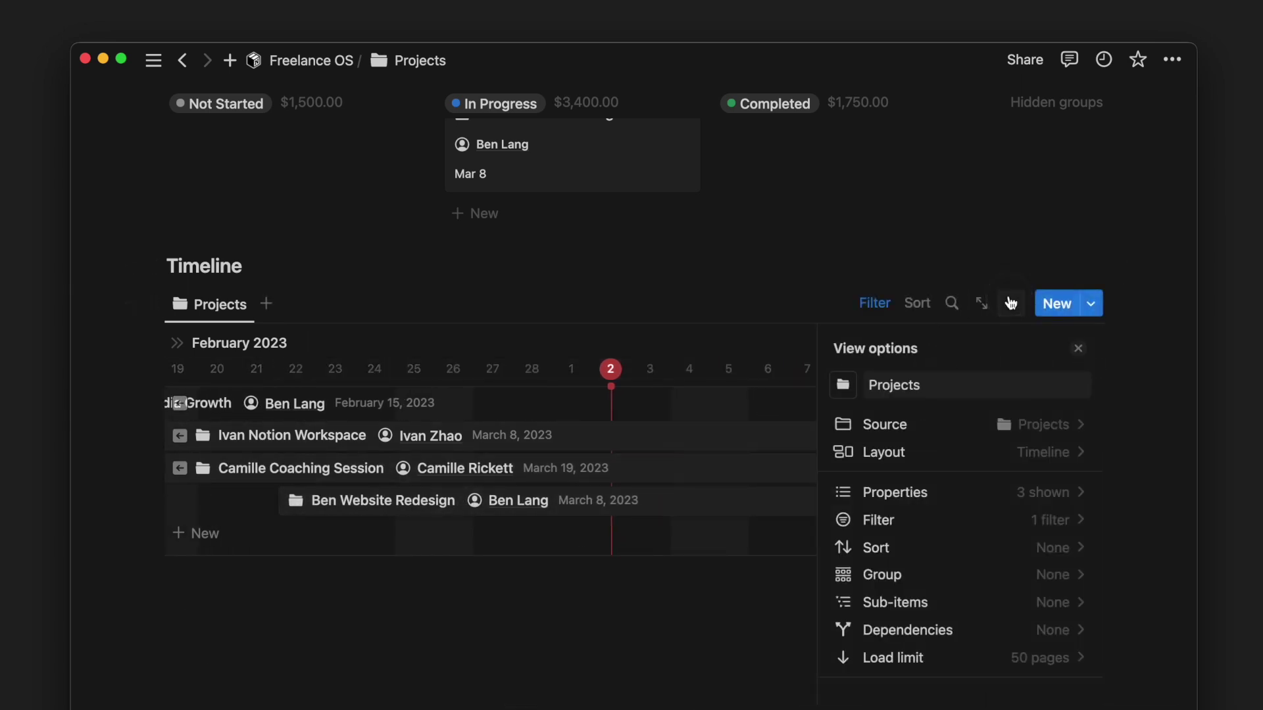
{"action": "left_click", "coordinate": [870, 493]}
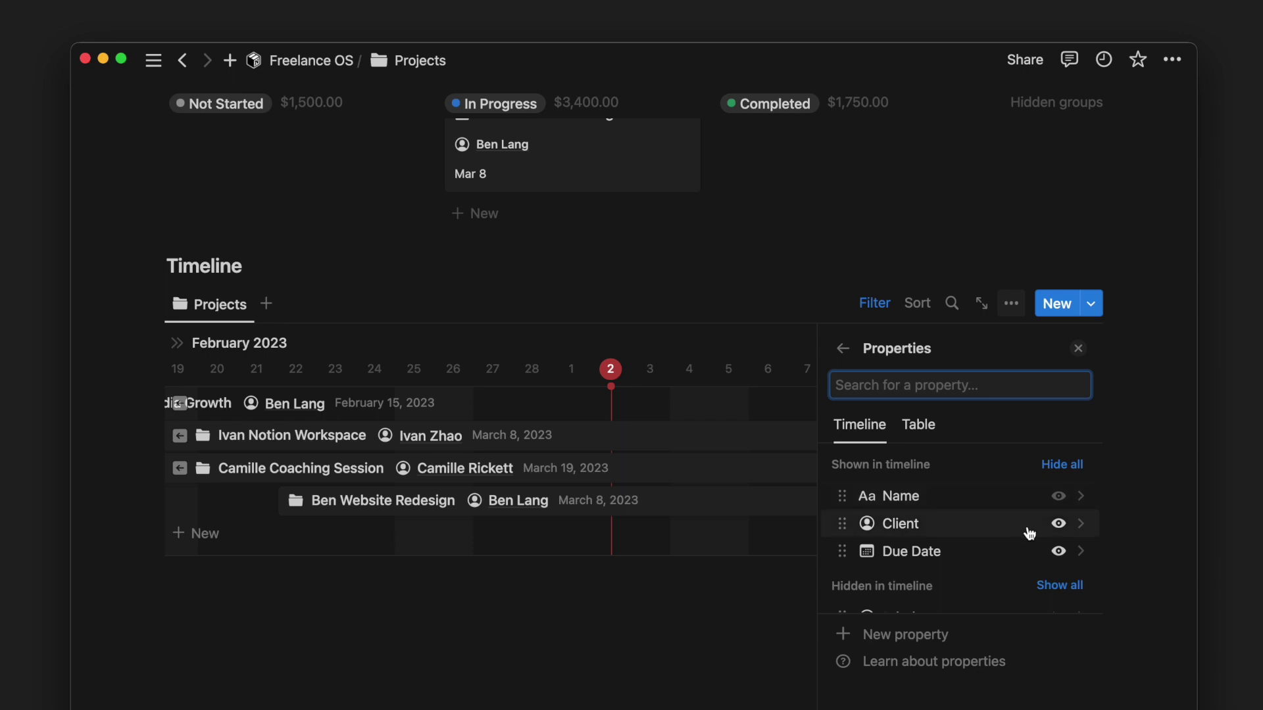
{"action": "left_click", "coordinate": [1058, 553]}
{"action": "scroll", "coordinate": [1043, 547], "scroll_direction": "down", "scroll_amount": 3}
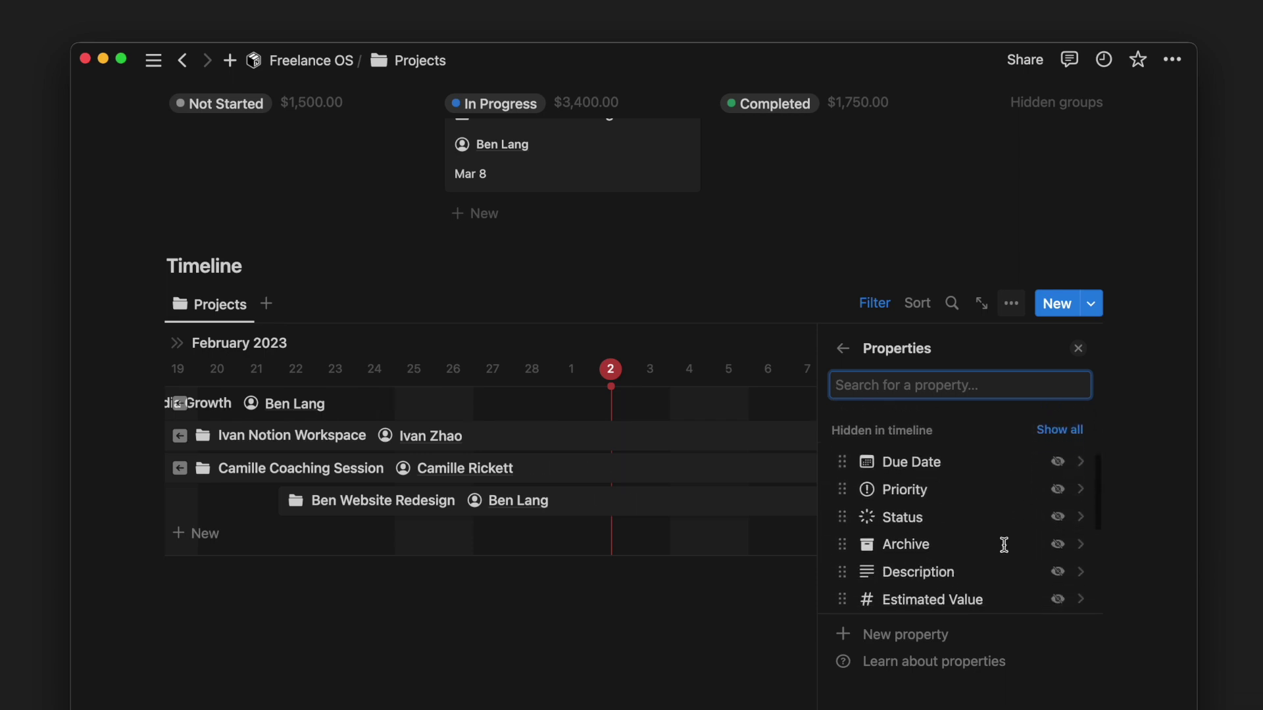
{"action": "left_click", "coordinate": [1056, 516]}
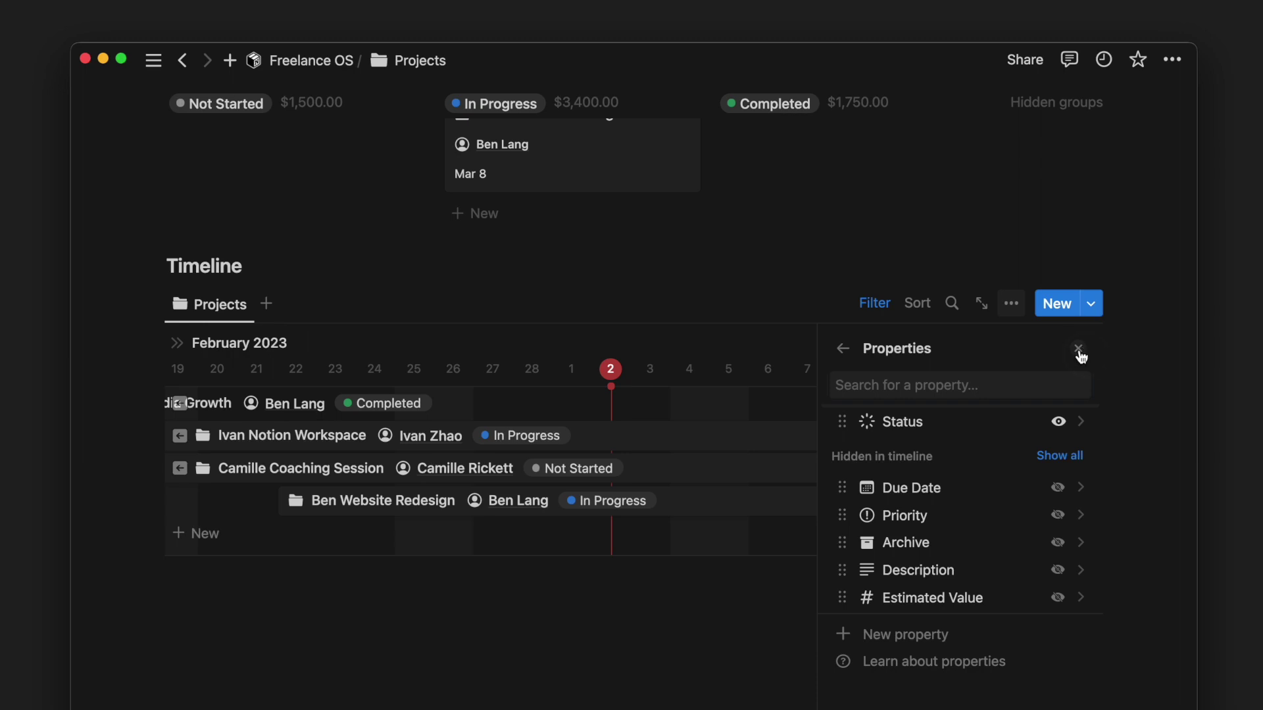
{"action": "left_click", "coordinate": [1078, 350]}
{"action": "scroll", "coordinate": [959, 474], "scroll_direction": "left", "scroll_amount": 6}
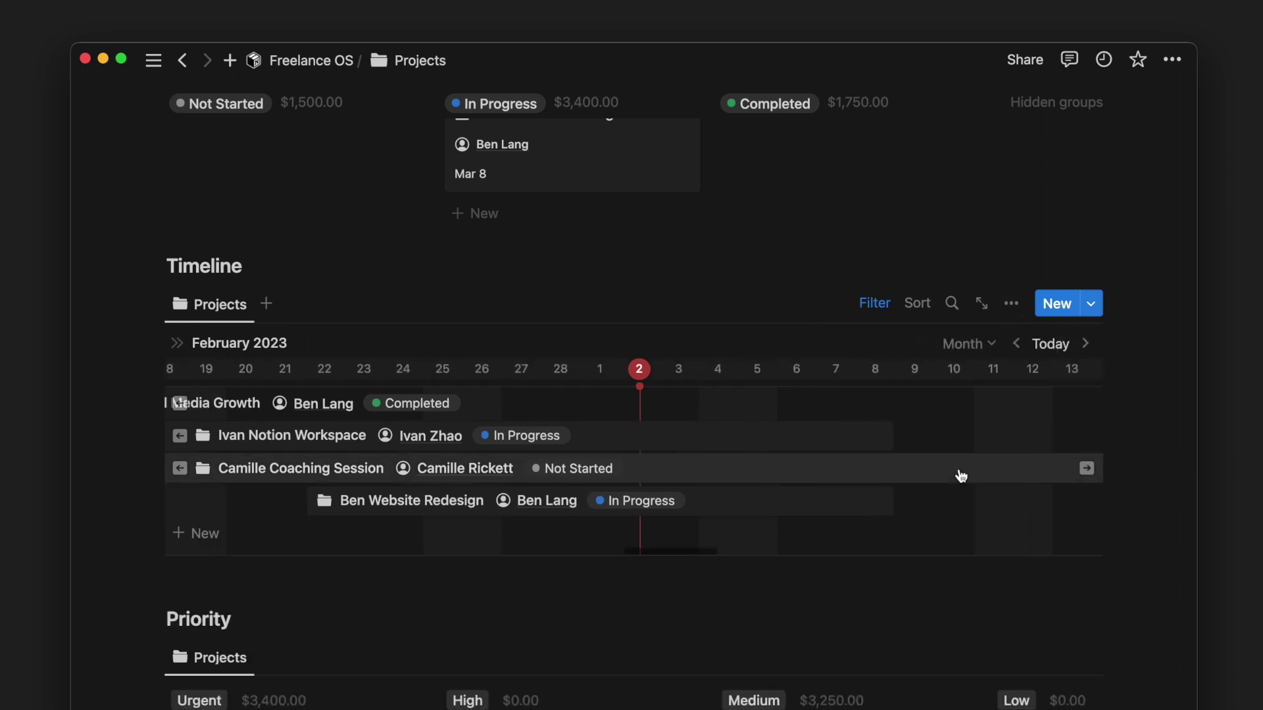
- Move the website redesign project to High priority and open the Notion Workspace project in side peek
{"action": "scroll", "coordinate": [866, 612], "scroll_direction": "down", "scroll_amount": 5}
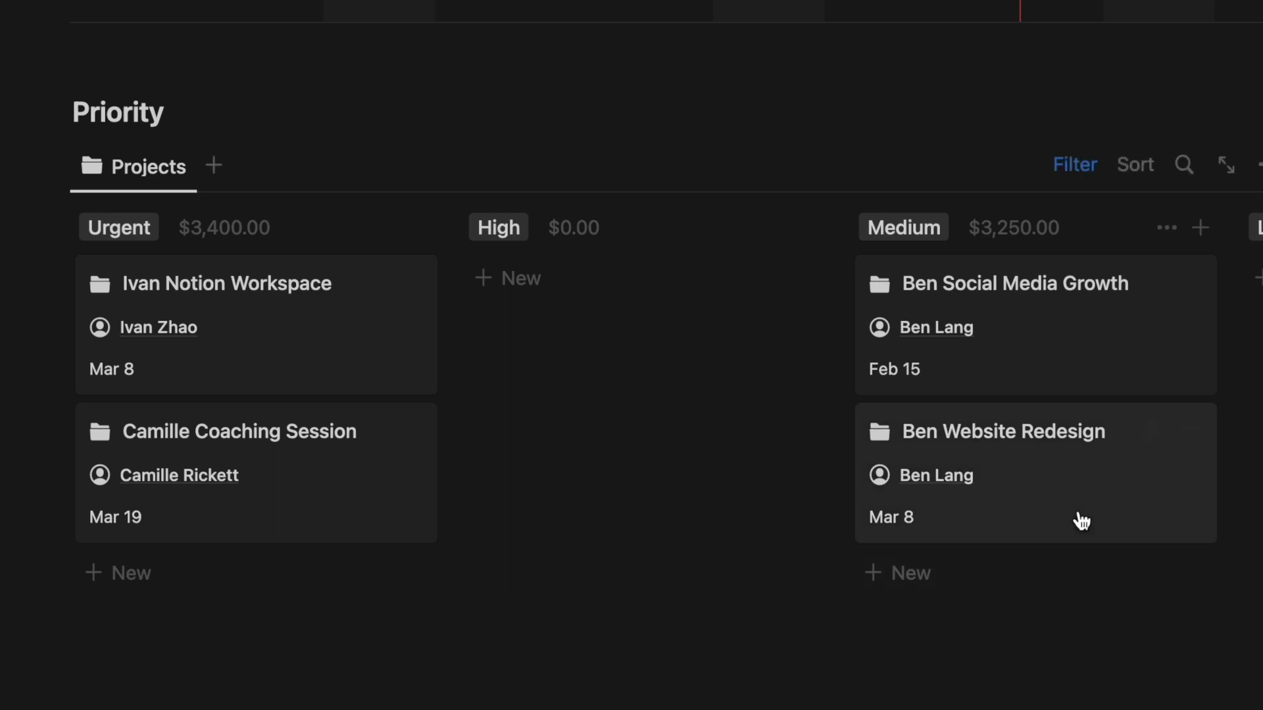
{"action": "left_click_drag", "start_coordinate": [1027, 496], "coordinate": [759, 337]}
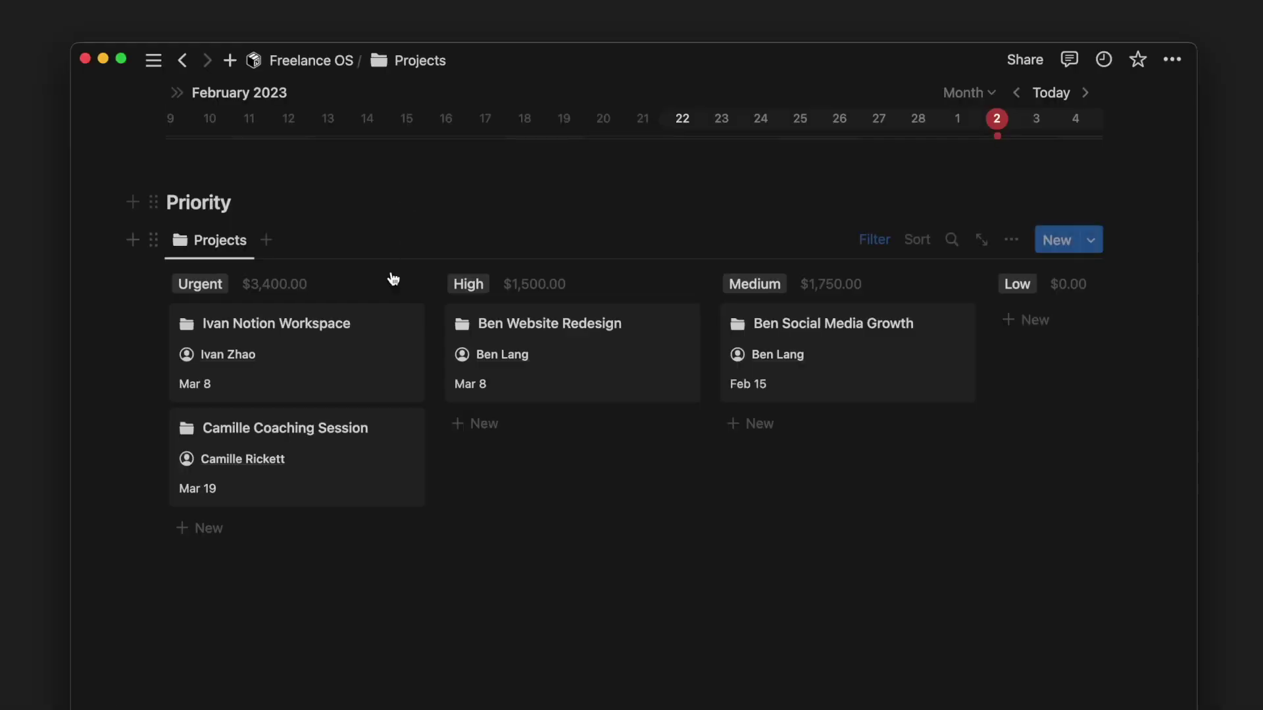
{"action": "left_click", "coordinate": [371, 337]}
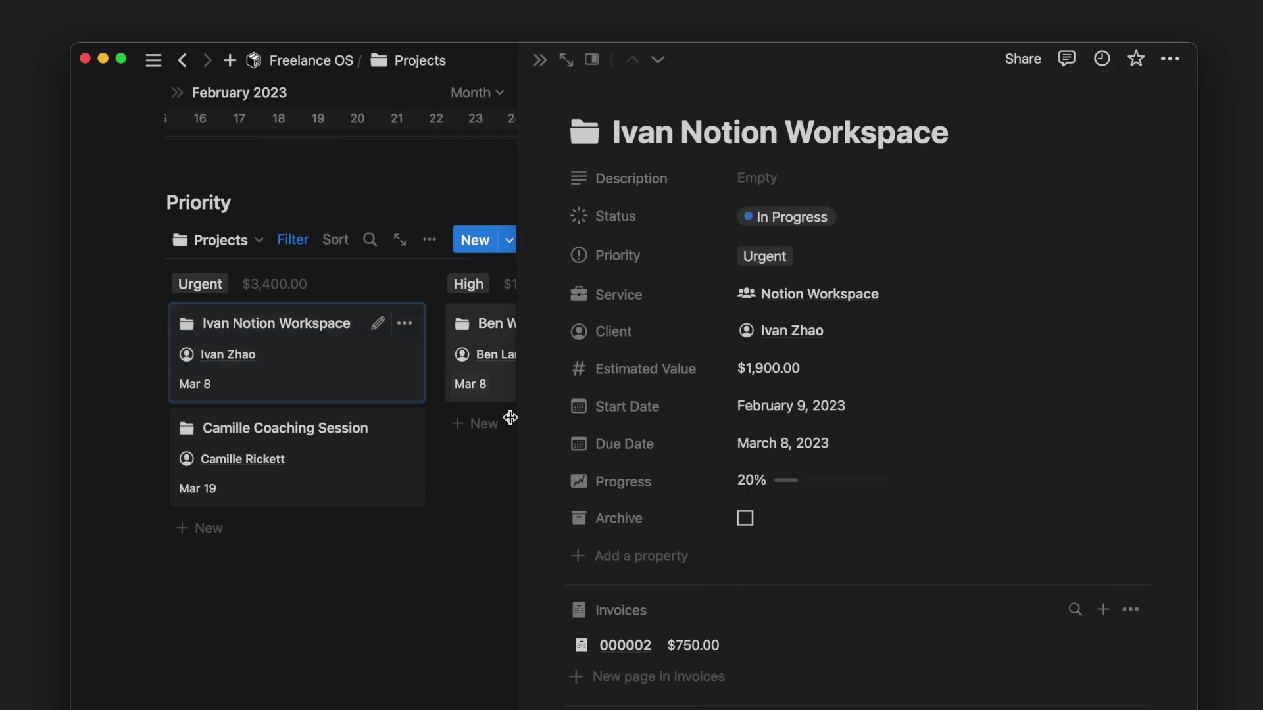
- Show the Due Date and Status fields on the project's linked invoice
{"action": "scroll", "coordinate": [561, 451], "scroll_direction": "down", "scroll_amount": 5}
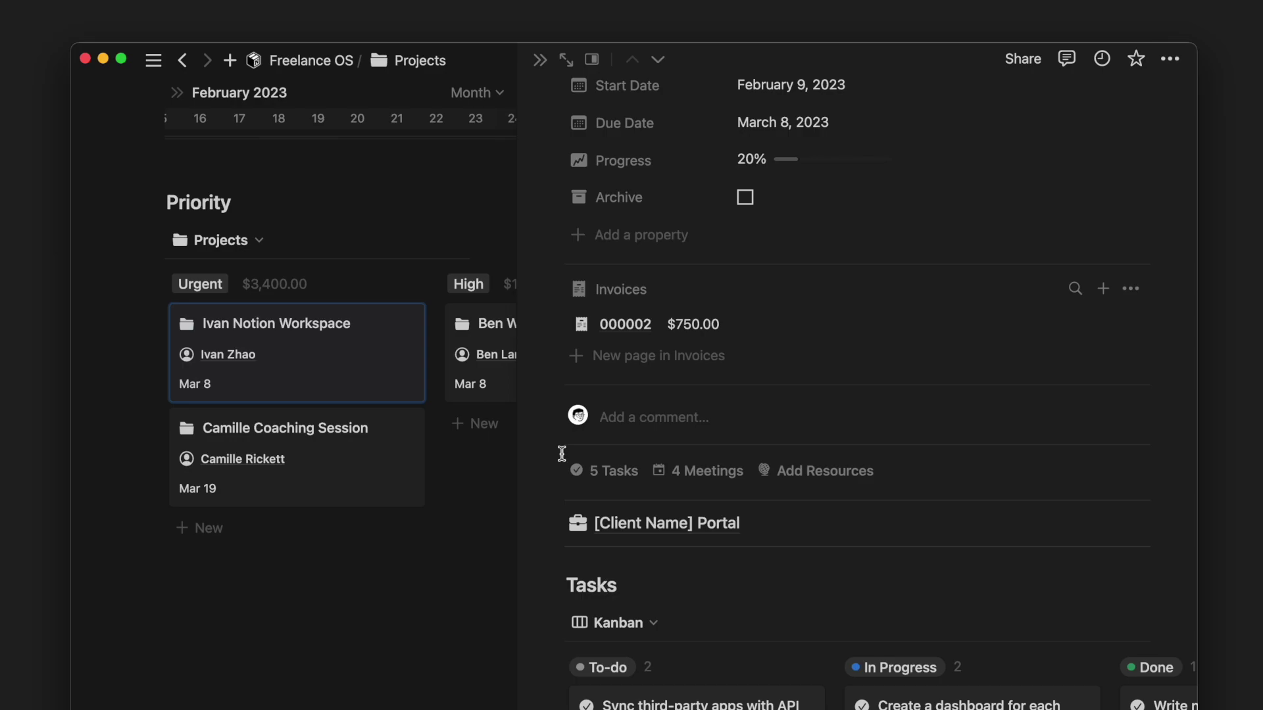
{"action": "left_click", "coordinate": [1131, 289]}
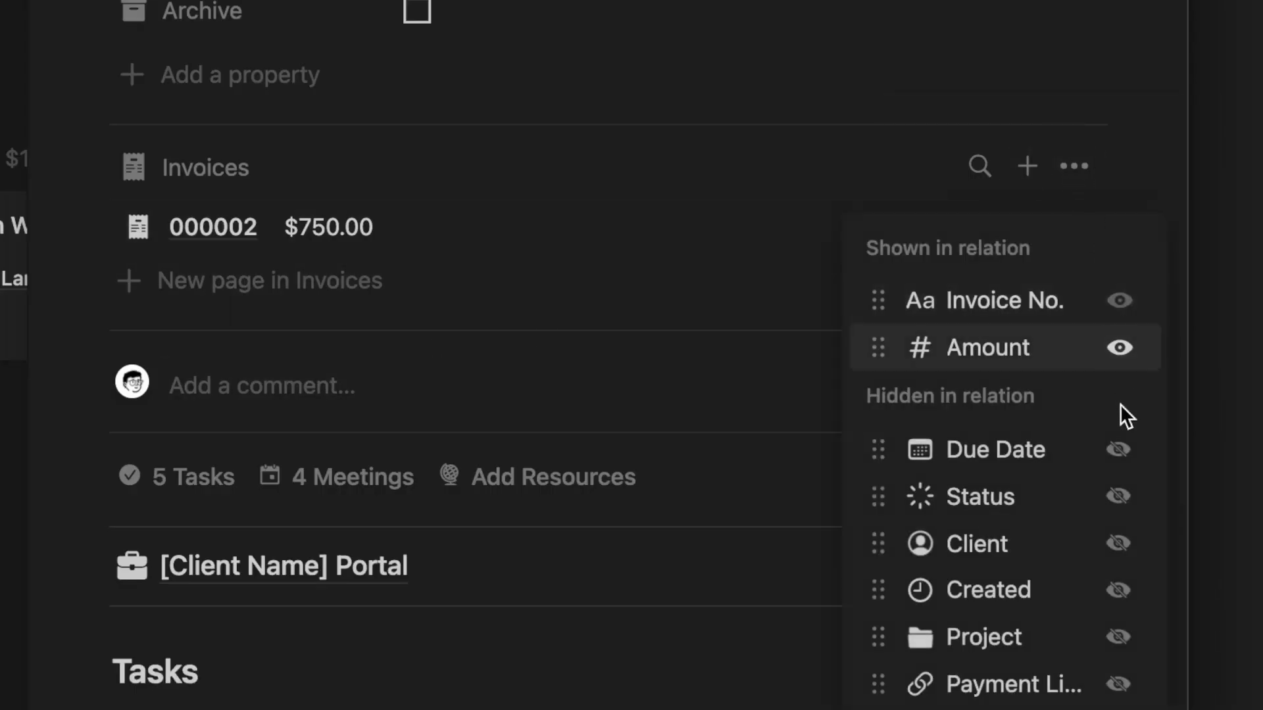
{"action": "left_click", "coordinate": [1118, 450]}
{"action": "left_click", "coordinate": [1118, 496]}
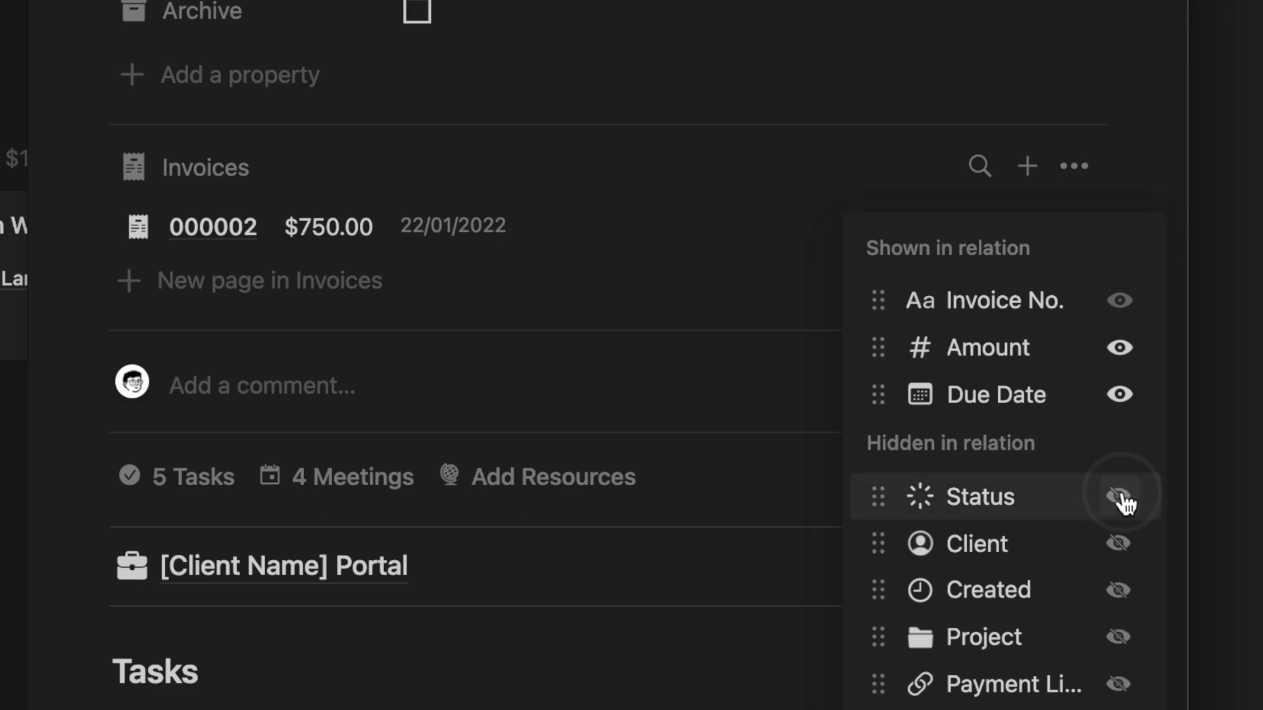
{"action": "left_click", "coordinate": [1114, 181]}
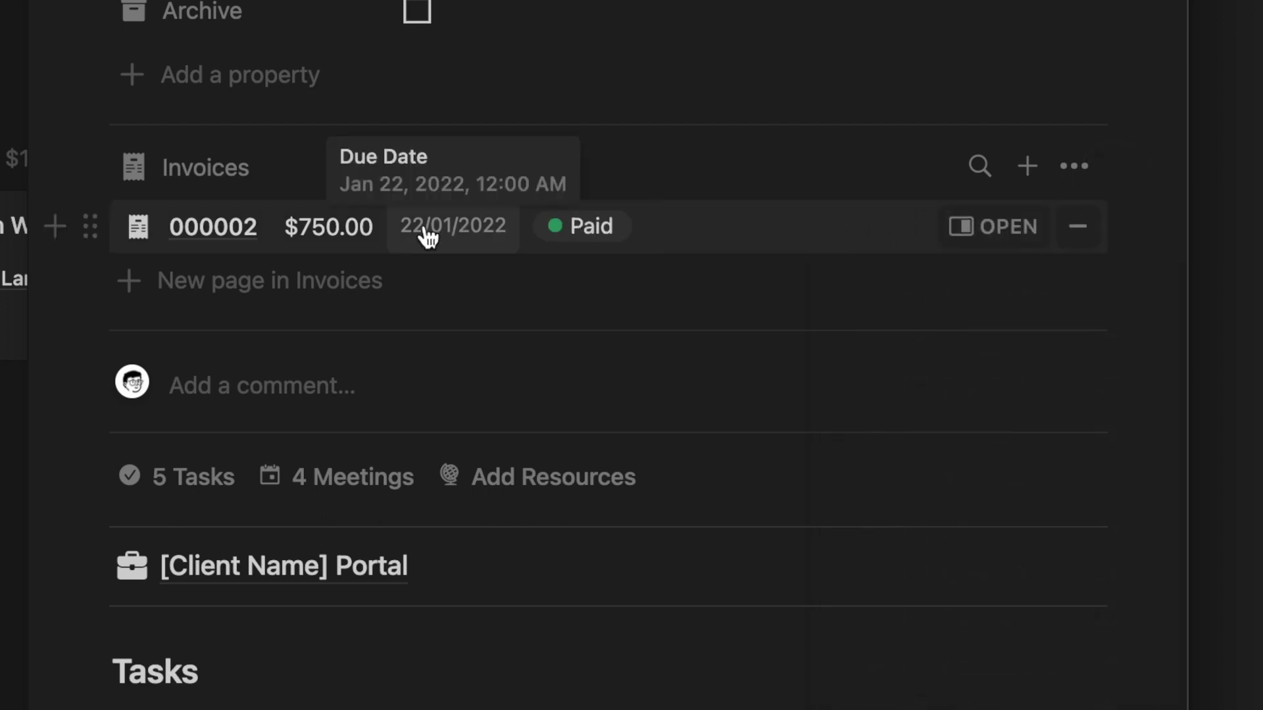
- Link the Notion Workspace for Teams resource to the project by searching 'team'
{"action": "scroll", "coordinate": [460, 391], "scroll_direction": "down", "scroll_amount": 2}
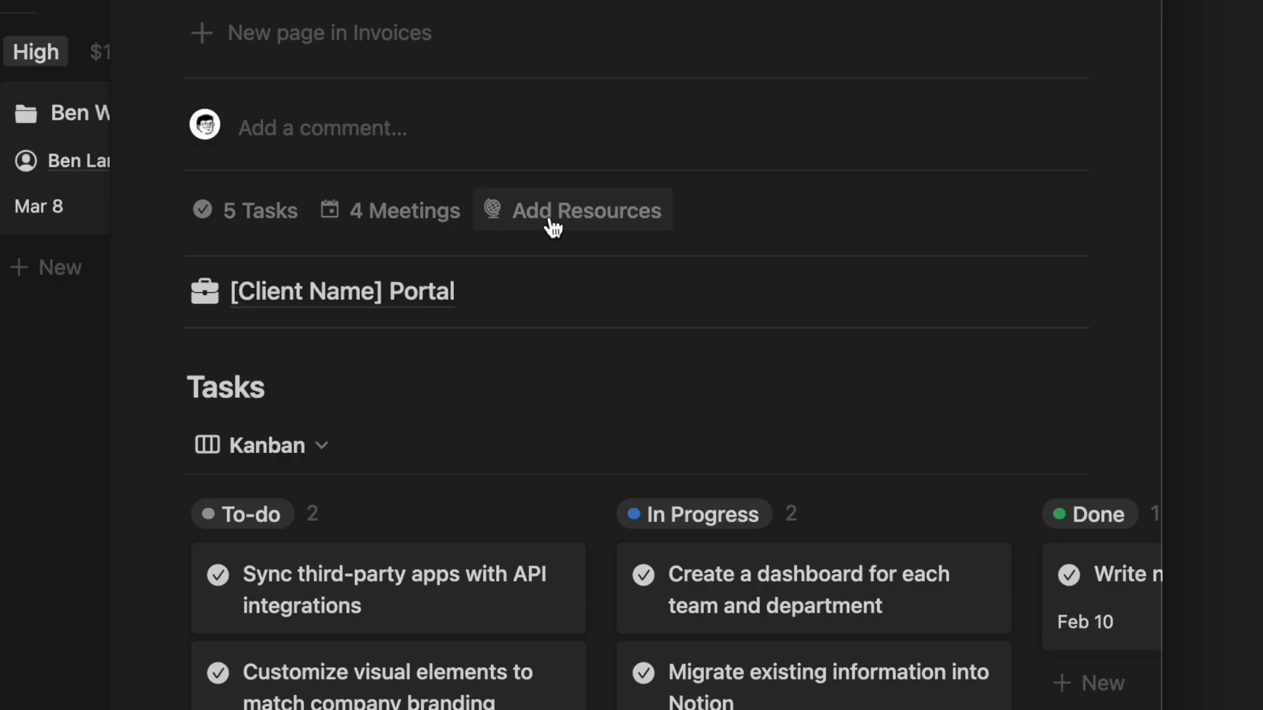
{"action": "left_click", "coordinate": [553, 227]}
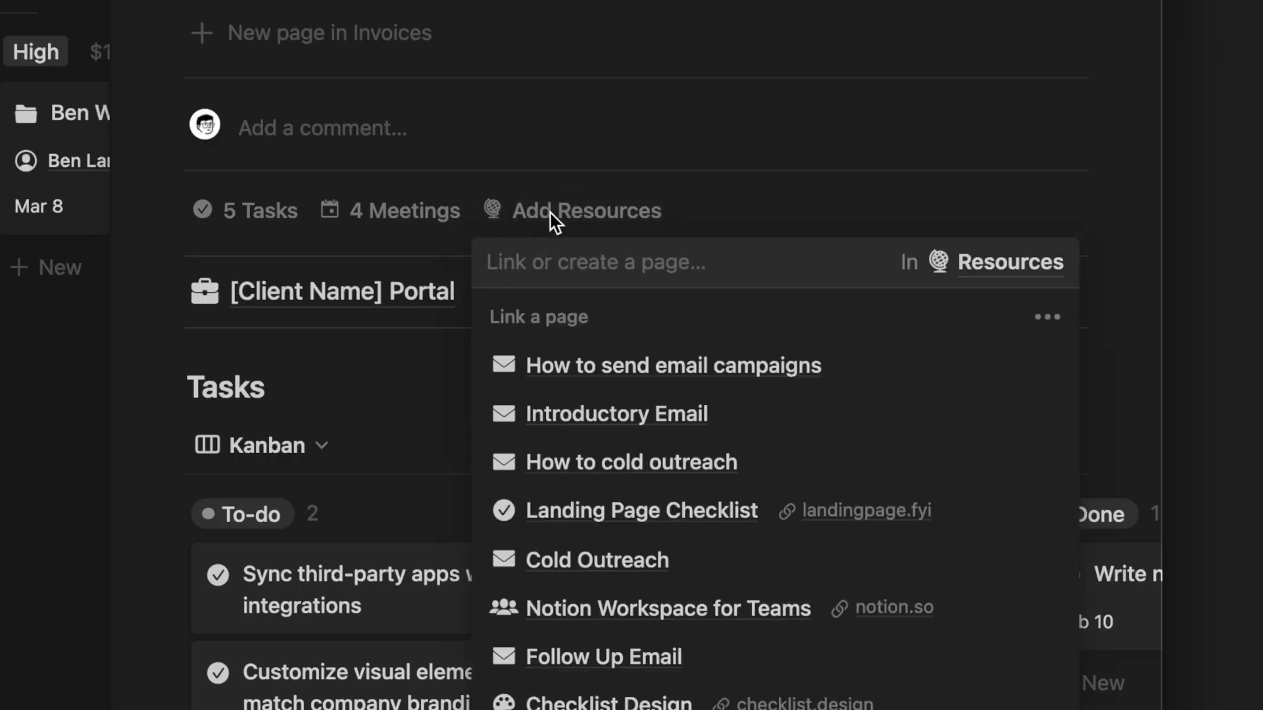
{"action": "type", "text": "team"}
{"action": "left_click", "coordinate": [677, 367]}
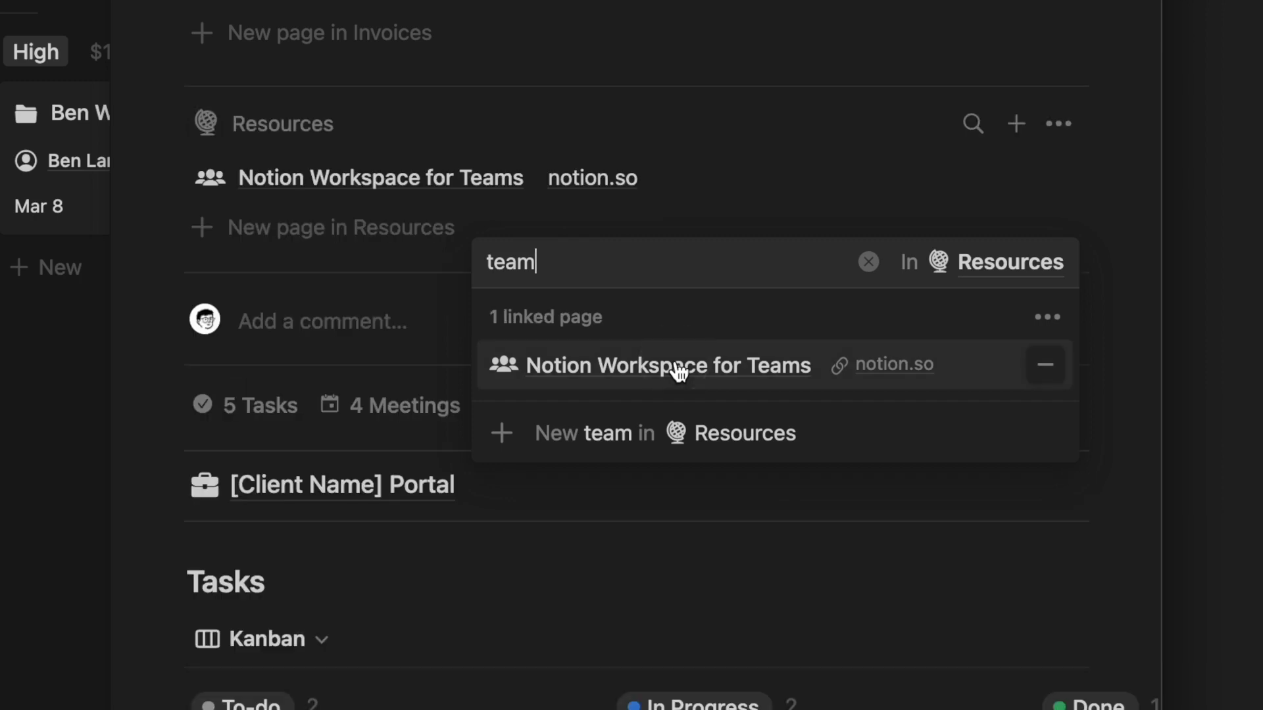
{"action": "left_click", "coordinate": [869, 131]}
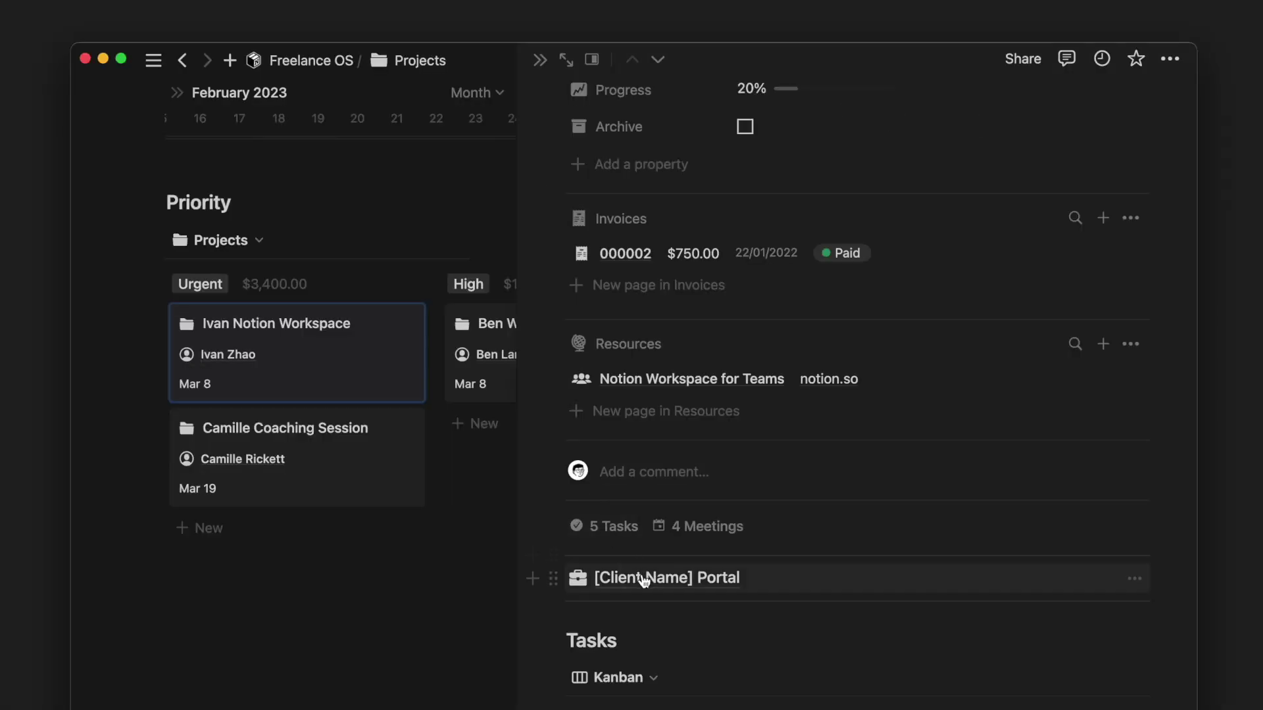
{"action": "left_click", "coordinate": [309, 485]}
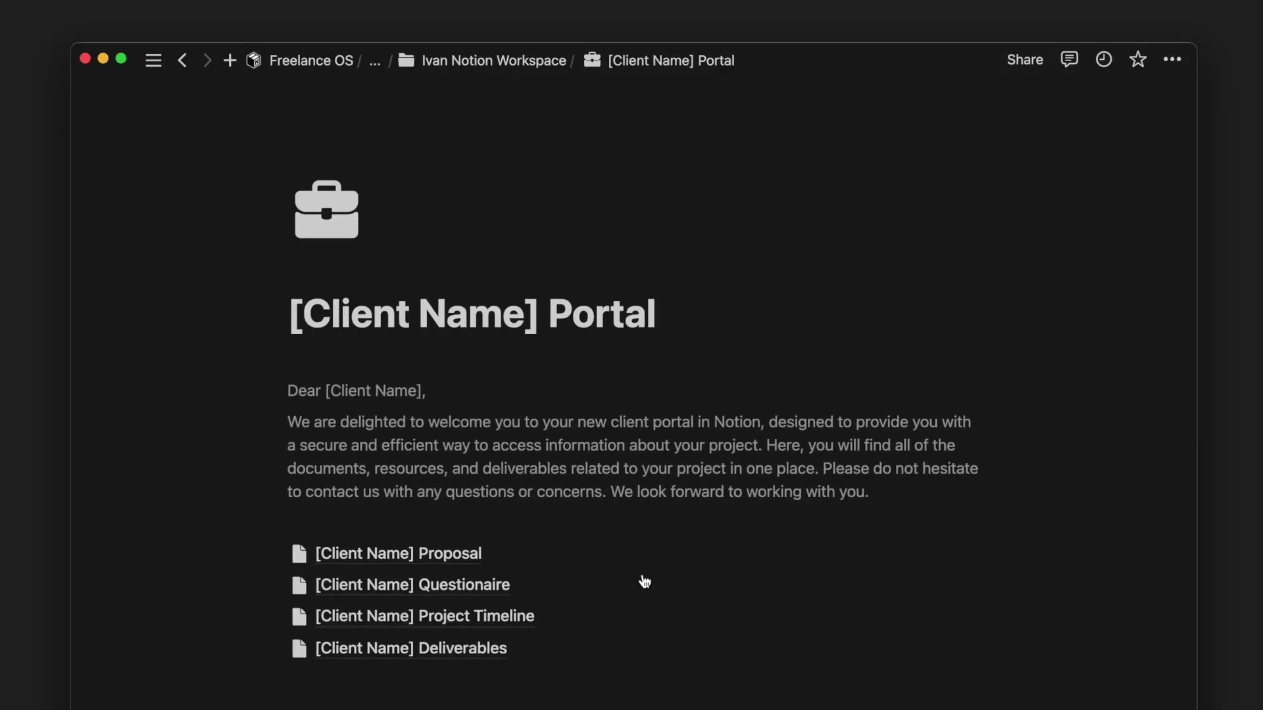
- Open the Project template for editing from the New button's template options
{"action": "left_click", "coordinate": [643, 557]}
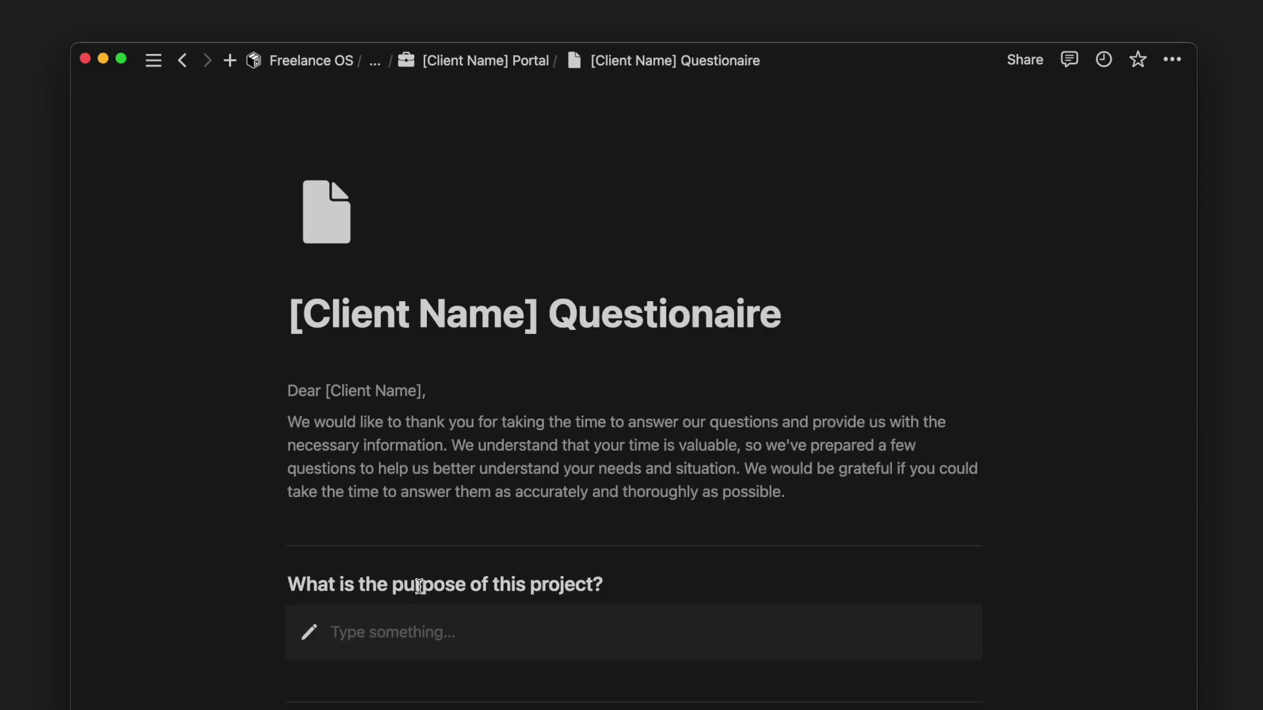
{"action": "scroll", "coordinate": [417, 586], "scroll_direction": "down", "scroll_amount": 12}
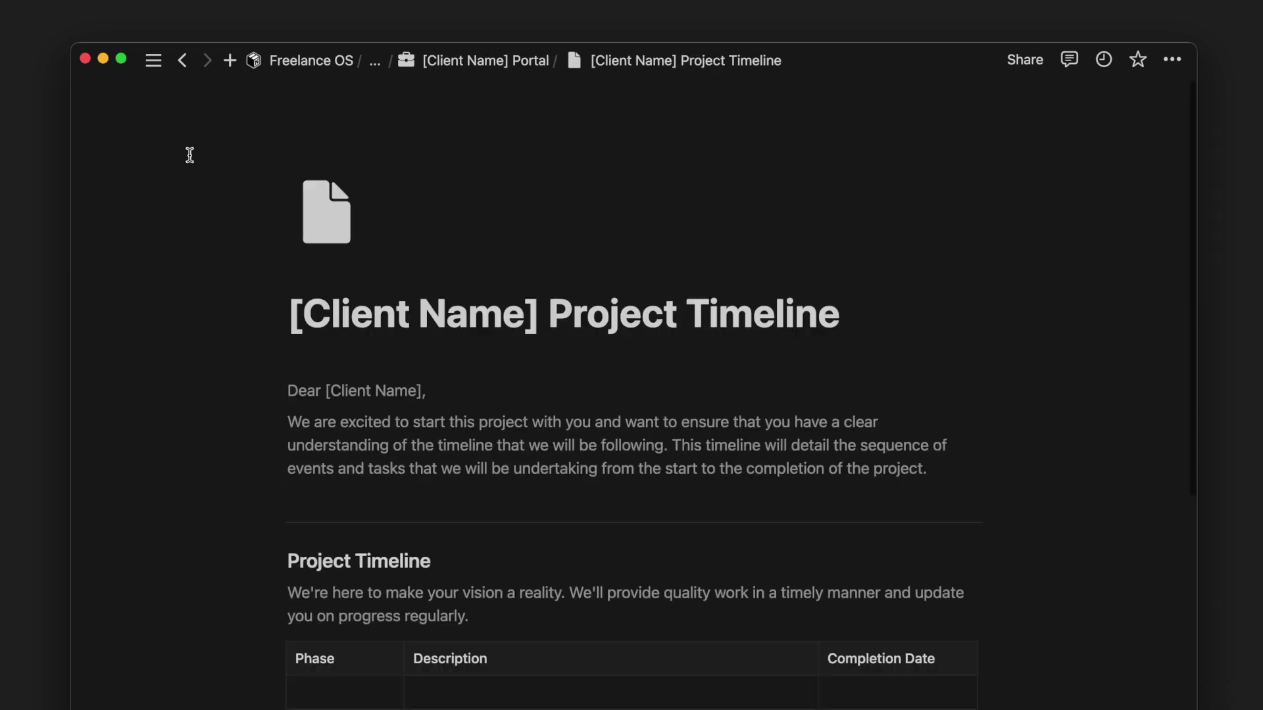
{"action": "scroll", "coordinate": [189, 155], "scroll_direction": "down", "scroll_amount": 3}
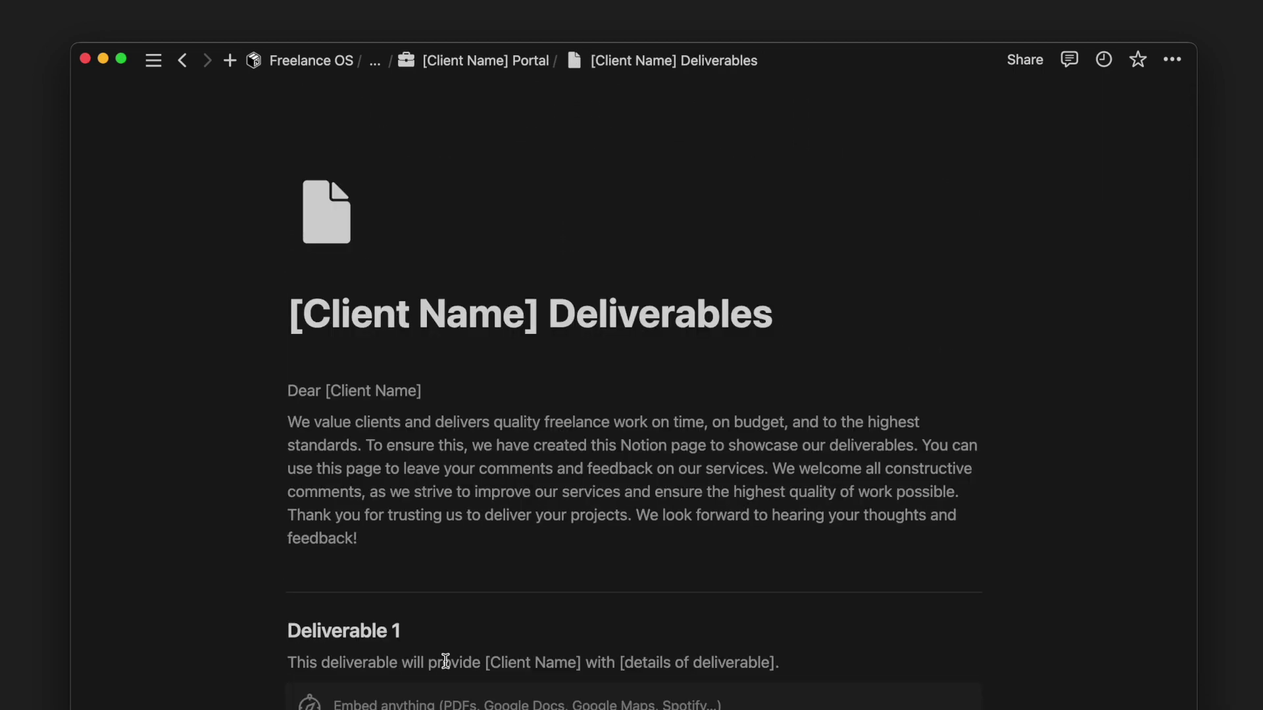
{"action": "scroll", "coordinate": [446, 661], "scroll_direction": "down", "scroll_amount": 5}
{"action": "scroll", "coordinate": [445, 661], "scroll_direction": "down", "scroll_amount": 4}
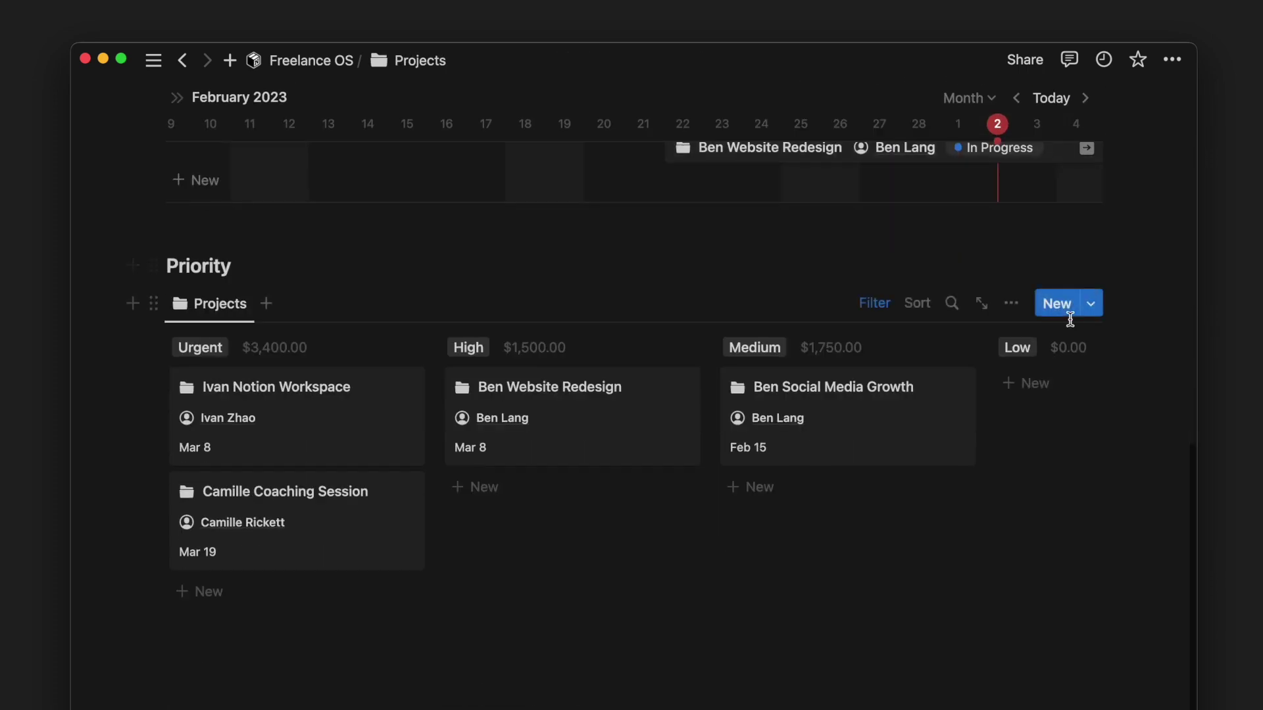
{"action": "left_click", "coordinate": [1092, 306]}
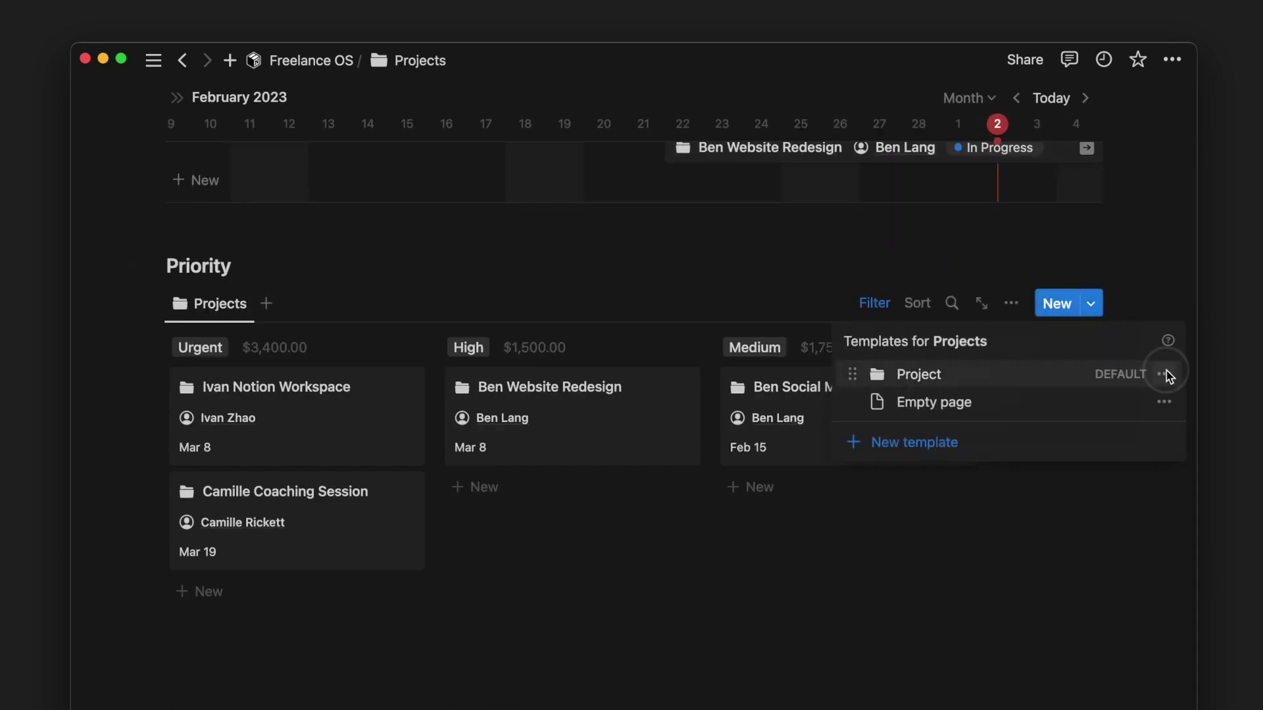
{"action": "left_click", "coordinate": [1164, 374]}
{"action": "left_click", "coordinate": [1063, 377]}
{"action": "scroll", "coordinate": [754, 457], "scroll_direction": "down", "scroll_amount": 6}
{"action": "scroll", "coordinate": [755, 459], "scroll_direction": "down", "scroll_amount": 1}
{"action": "left_click", "coordinate": [731, 534]}
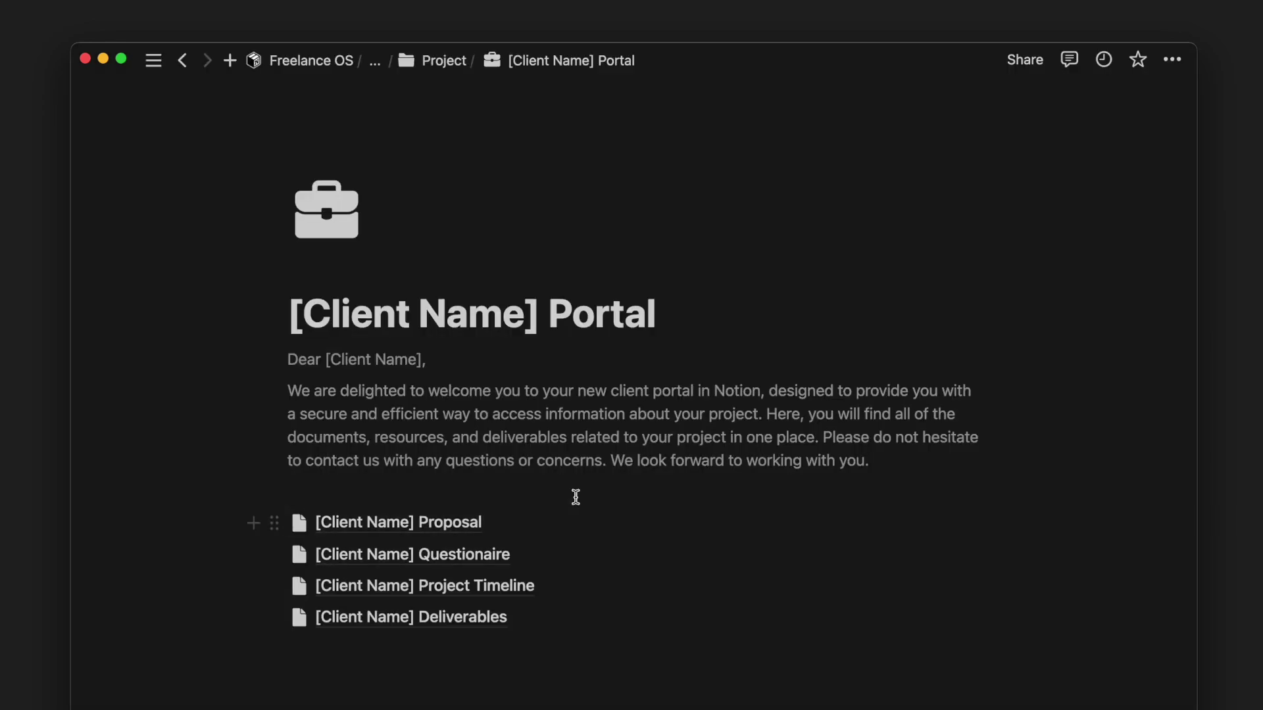
{"action": "key", "text": "super+bracketleft"}
- Move the branding task to In Progress and the data-migration task to Done
{"action": "scroll", "coordinate": [684, 536], "scroll_direction": "down", "scroll_amount": 10}
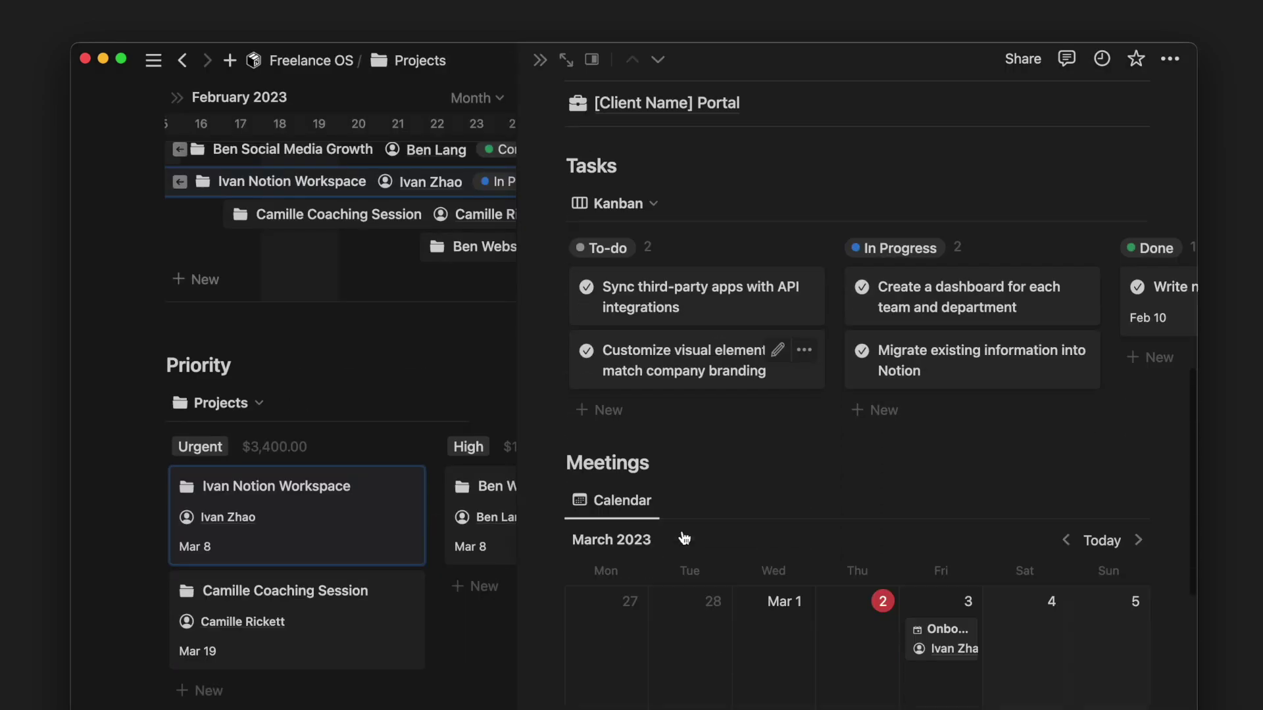
{"action": "scroll", "coordinate": [684, 535], "scroll_direction": "down", "scroll_amount": 3}
{"action": "scroll", "coordinate": [682, 533], "scroll_direction": "up", "scroll_amount": 5}
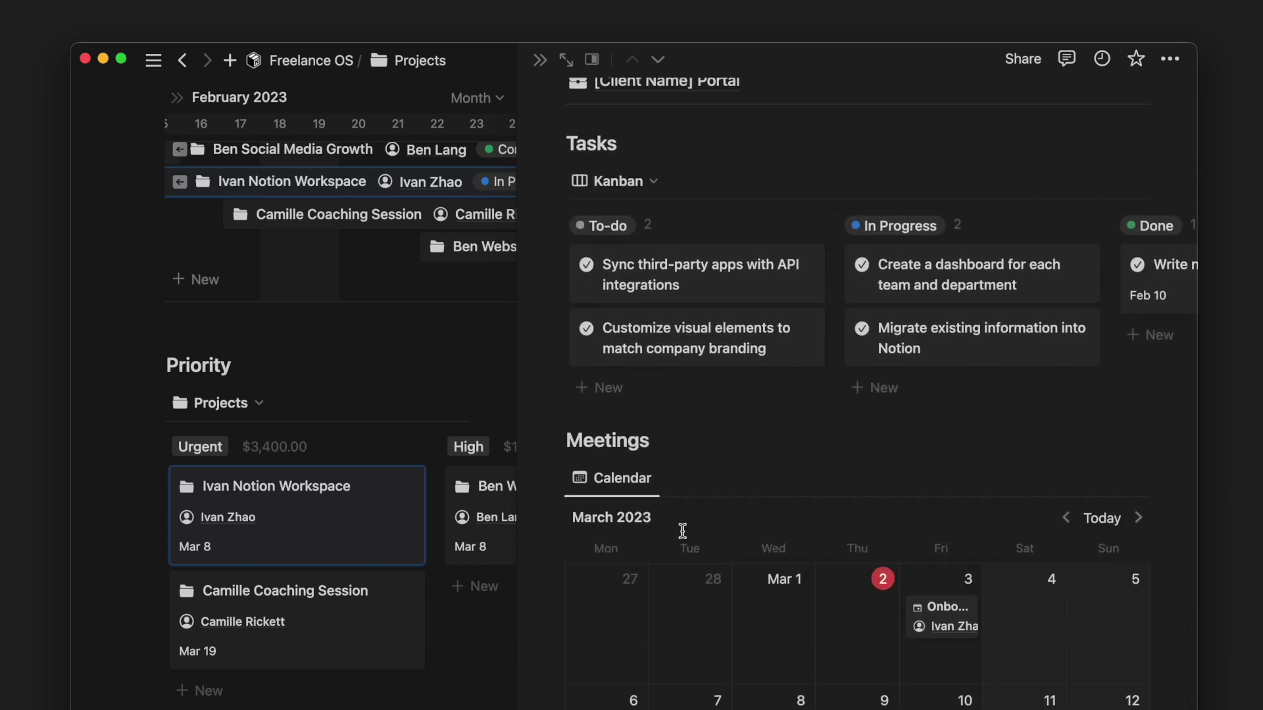
{"action": "left_click_drag", "start_coordinate": [725, 352], "coordinate": [995, 330]}
{"action": "scroll", "coordinate": [905, 365], "scroll_direction": "right", "scroll_amount": 5}
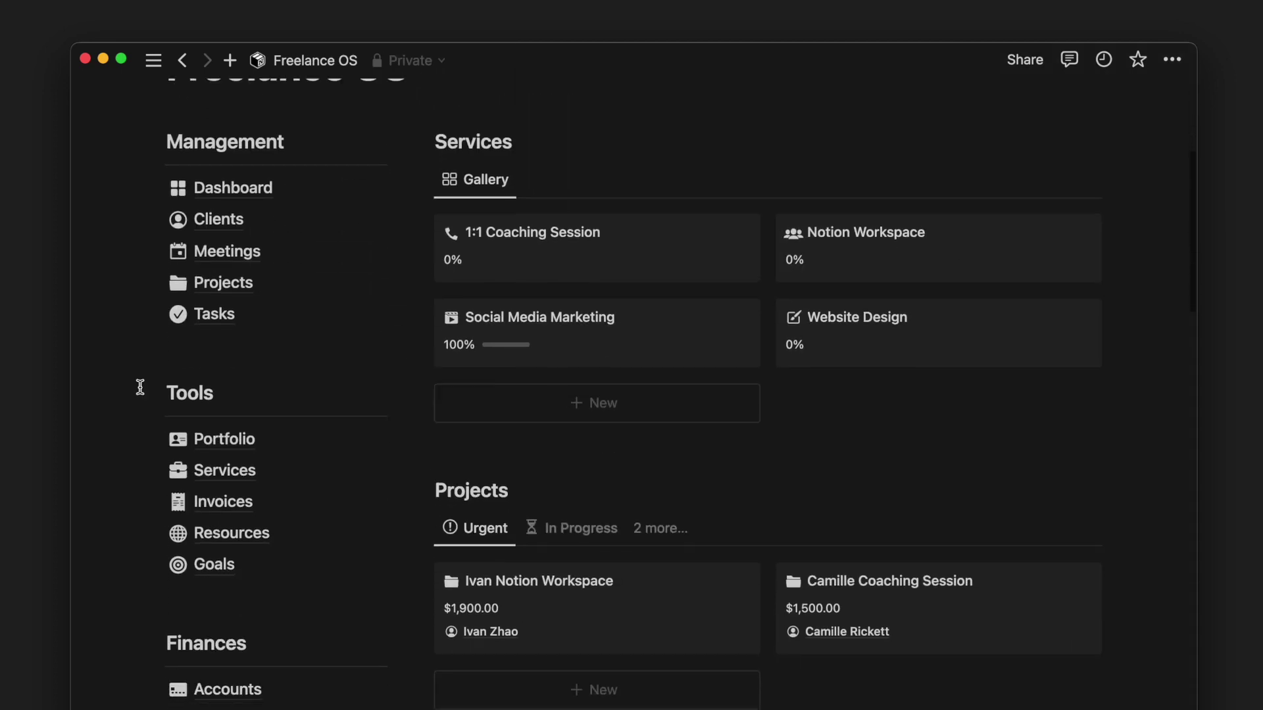
{"action": "left_click", "coordinate": [232, 317]}
- Check the Today, Tomorrow and Next 7 Days upcoming task views
{"action": "scroll", "coordinate": [248, 278], "scroll_direction": "down", "scroll_amount": 4}
{"action": "left_click", "coordinate": [298, 158]}
{"action": "left_click", "coordinate": [366, 164]}
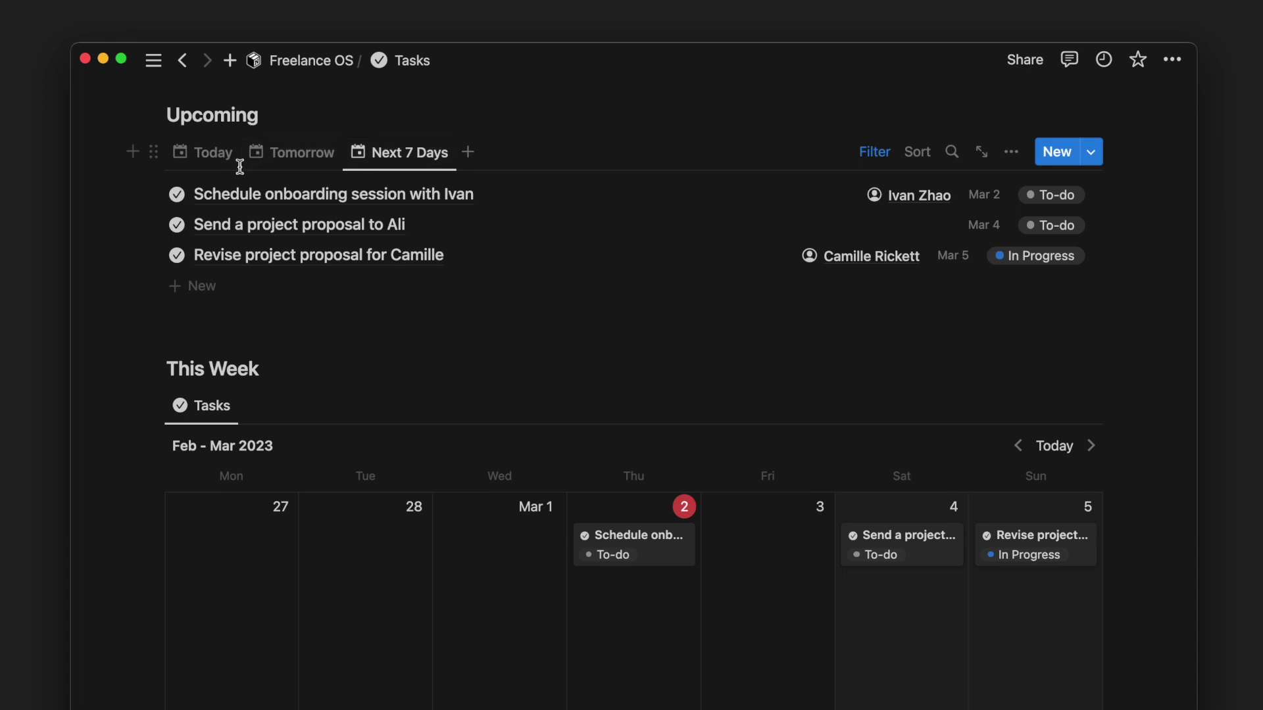
{"action": "left_click", "coordinate": [217, 162]}
- Reschedule the send-proposal task to Thursday and the revise-proposal task to Friday, then return home
{"action": "left_click_drag", "start_coordinate": [879, 487], "coordinate": [661, 565]}
{"action": "left_click_drag", "start_coordinate": [1033, 516], "coordinate": [798, 564]}
{"action": "scroll", "coordinate": [796, 562], "scroll_direction": "down", "scroll_amount": 5}
{"action": "scroll", "coordinate": [795, 562], "scroll_direction": "down", "scroll_amount": 4}
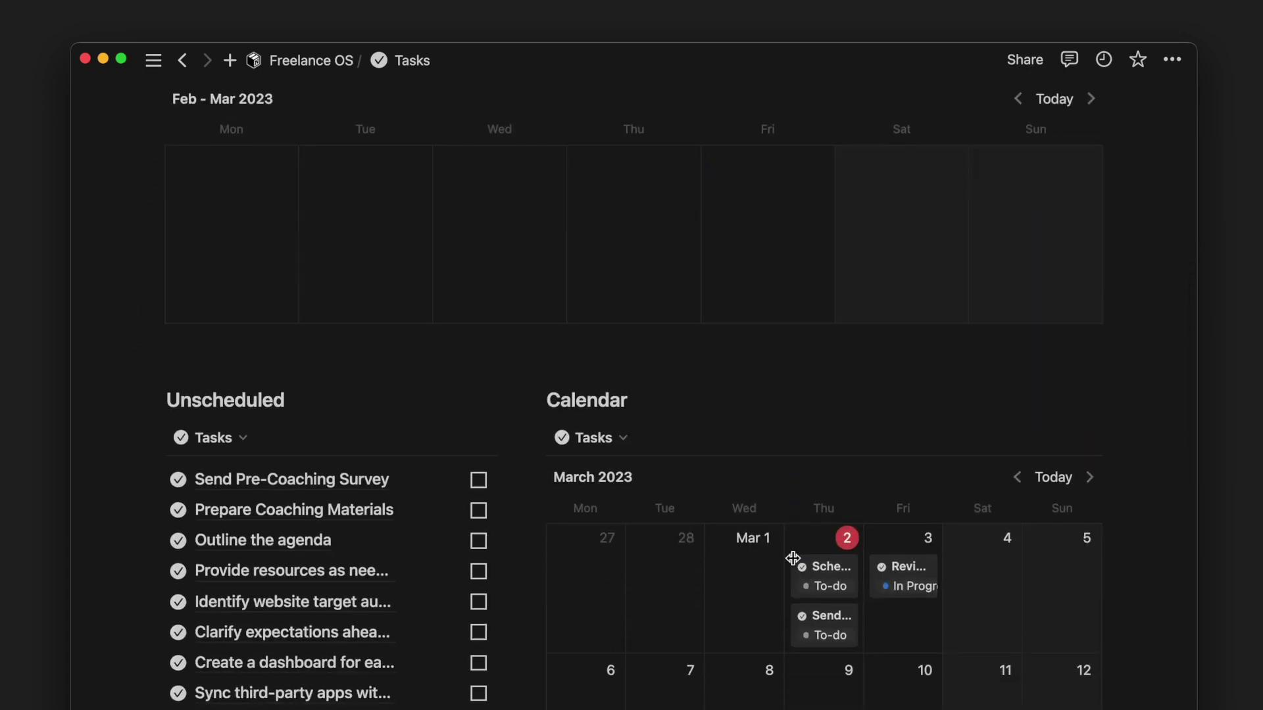
{"action": "scroll", "coordinate": [796, 564], "scroll_direction": "up", "scroll_amount": 10}
{"action": "key", "text": "super+bracketleft"}
{"action": "scroll", "coordinate": [287, 424], "scroll_direction": "down", "scroll_amount": 5}
{"action": "scroll", "coordinate": [288, 419], "scroll_direction": "down", "scroll_amount": 1}
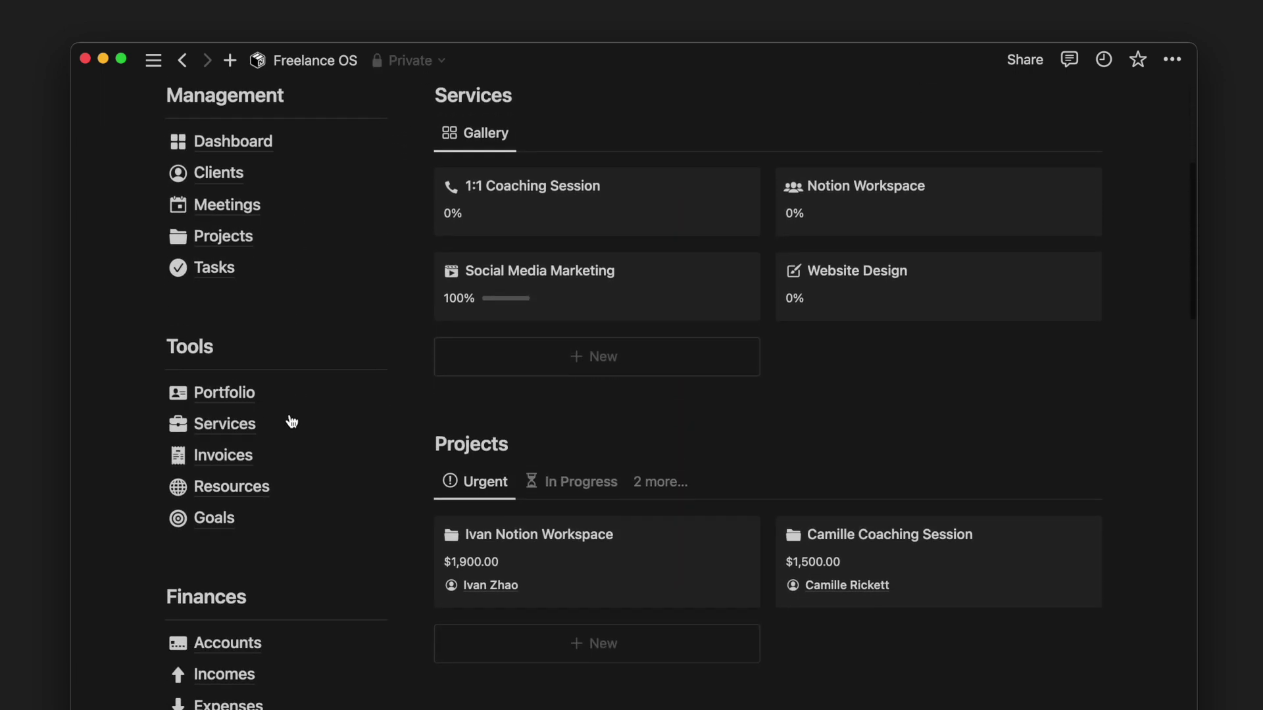
- On the Portfolio page, view the Expertise, Language and Software skills tabs
{"action": "left_click", "coordinate": [293, 395]}
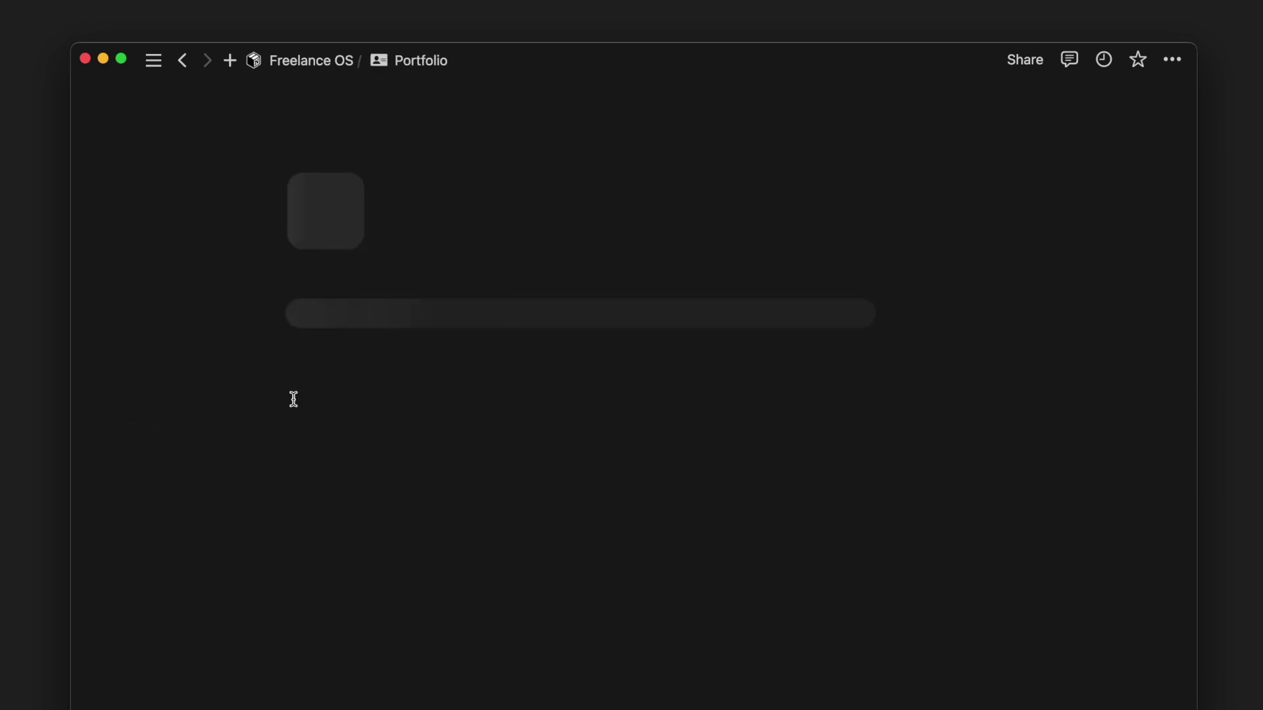
{"action": "scroll", "coordinate": [843, 301], "scroll_direction": "down", "scroll_amount": 4}
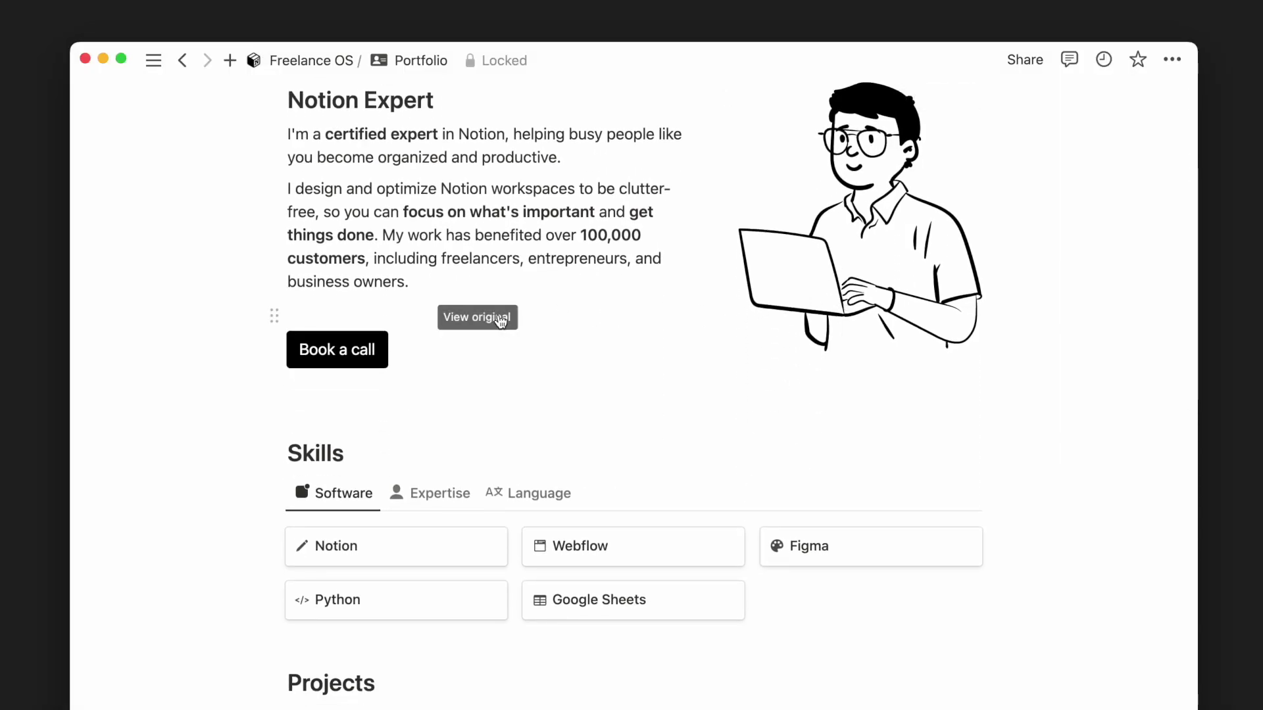
{"action": "left_click", "coordinate": [431, 495]}
{"action": "left_click", "coordinate": [522, 497]}
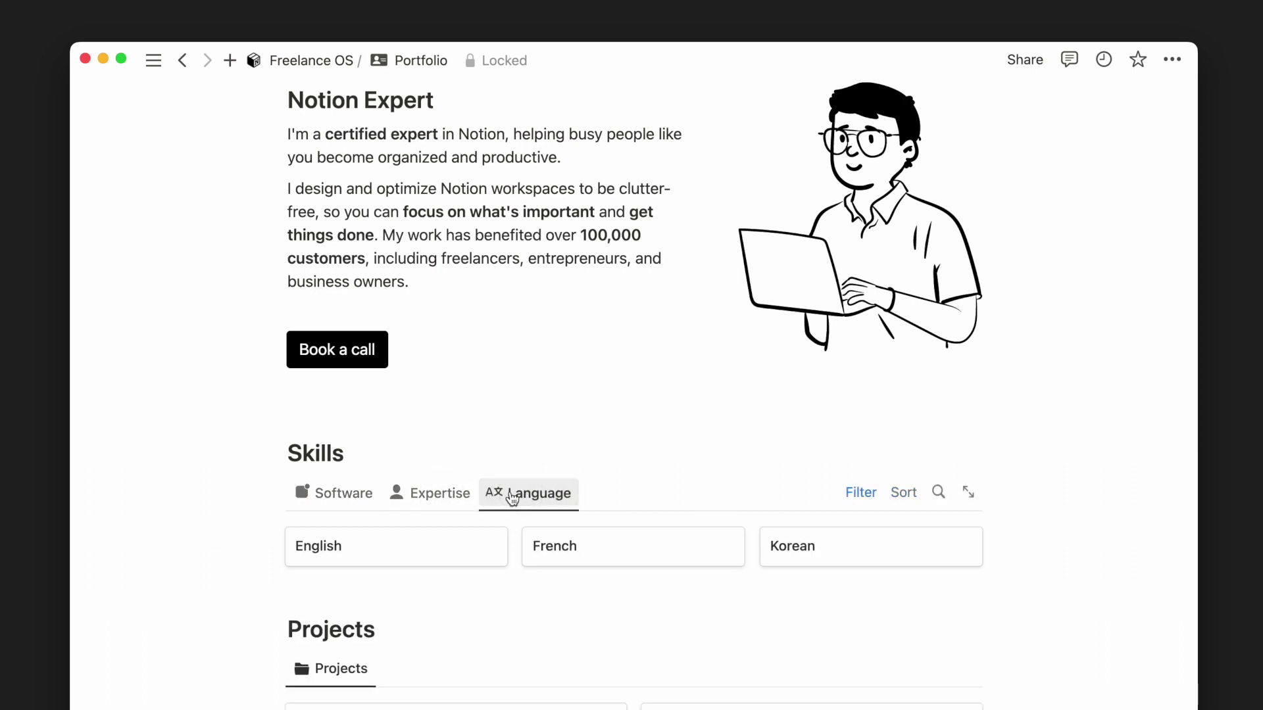
{"action": "left_click", "coordinate": [372, 493]}
- Try the contact form's Name, Email and message fields, then open the Services page
{"action": "scroll", "coordinate": [372, 496], "scroll_direction": "down", "scroll_amount": 10}
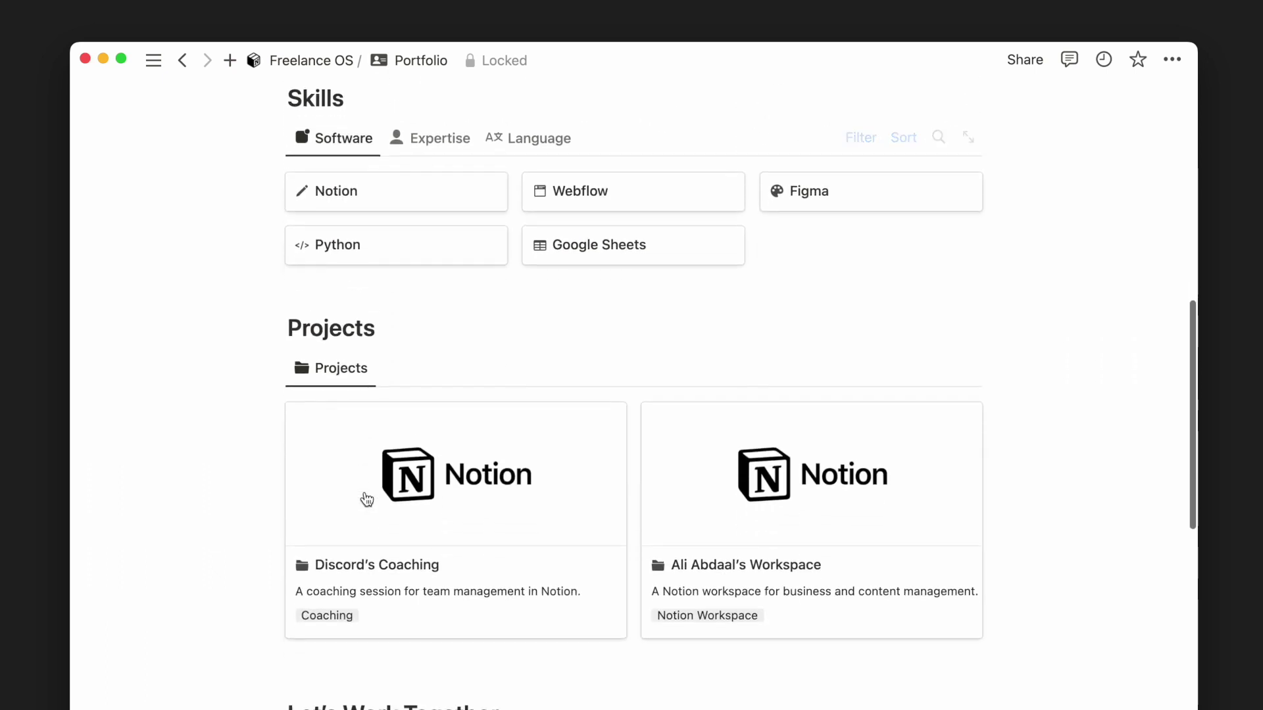
{"action": "scroll", "coordinate": [366, 500], "scroll_direction": "down", "scroll_amount": 1}
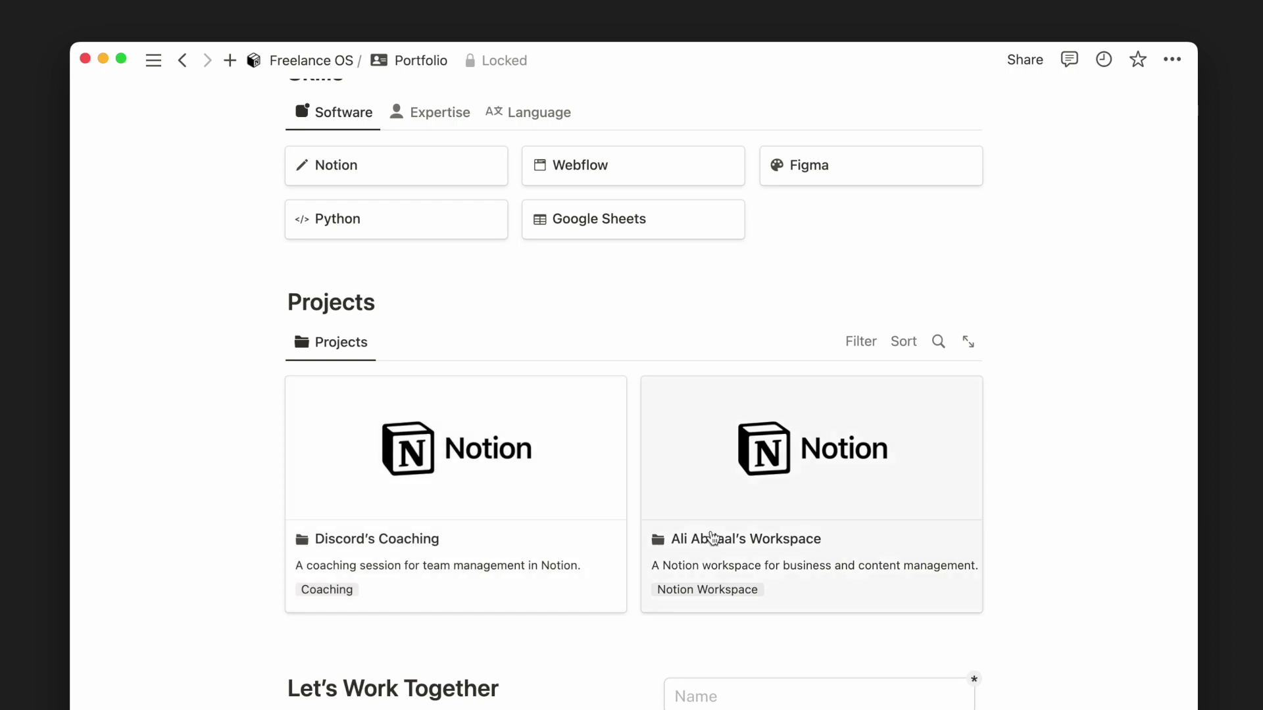
{"action": "scroll", "coordinate": [712, 536], "scroll_direction": "down", "scroll_amount": 7}
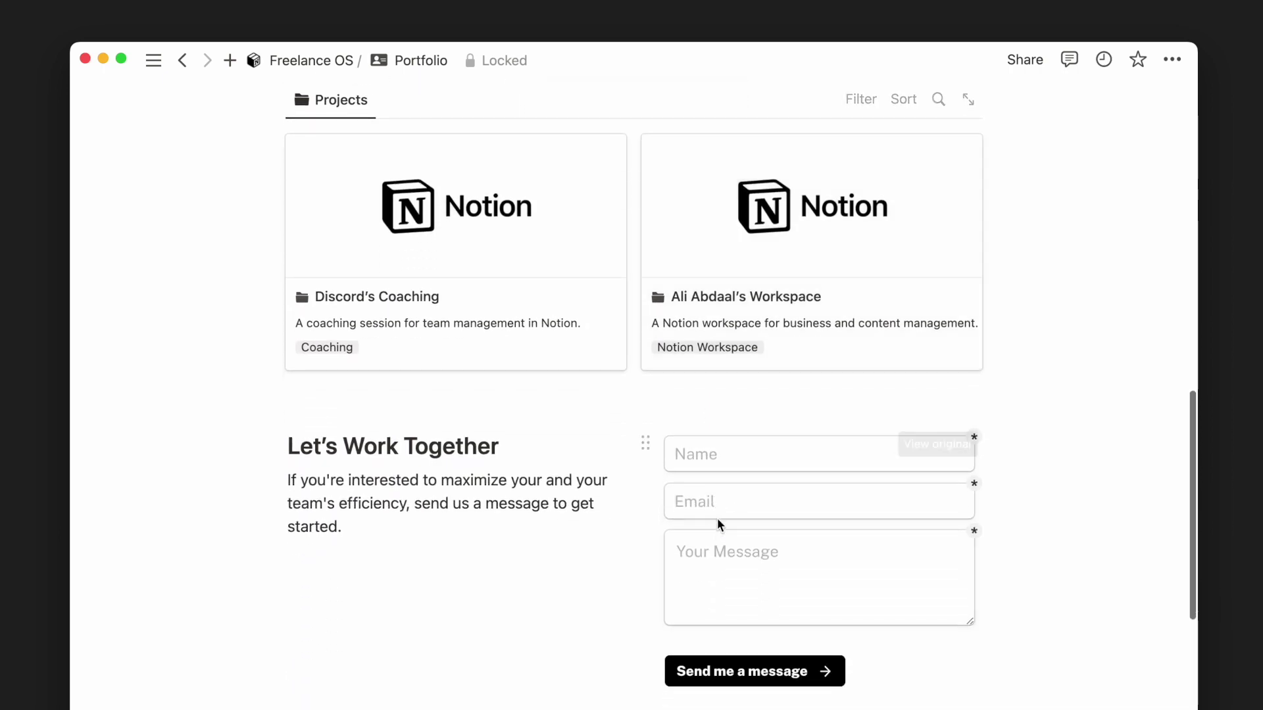
{"action": "left_click", "coordinate": [751, 460]}
{"action": "left_click", "coordinate": [739, 498]}
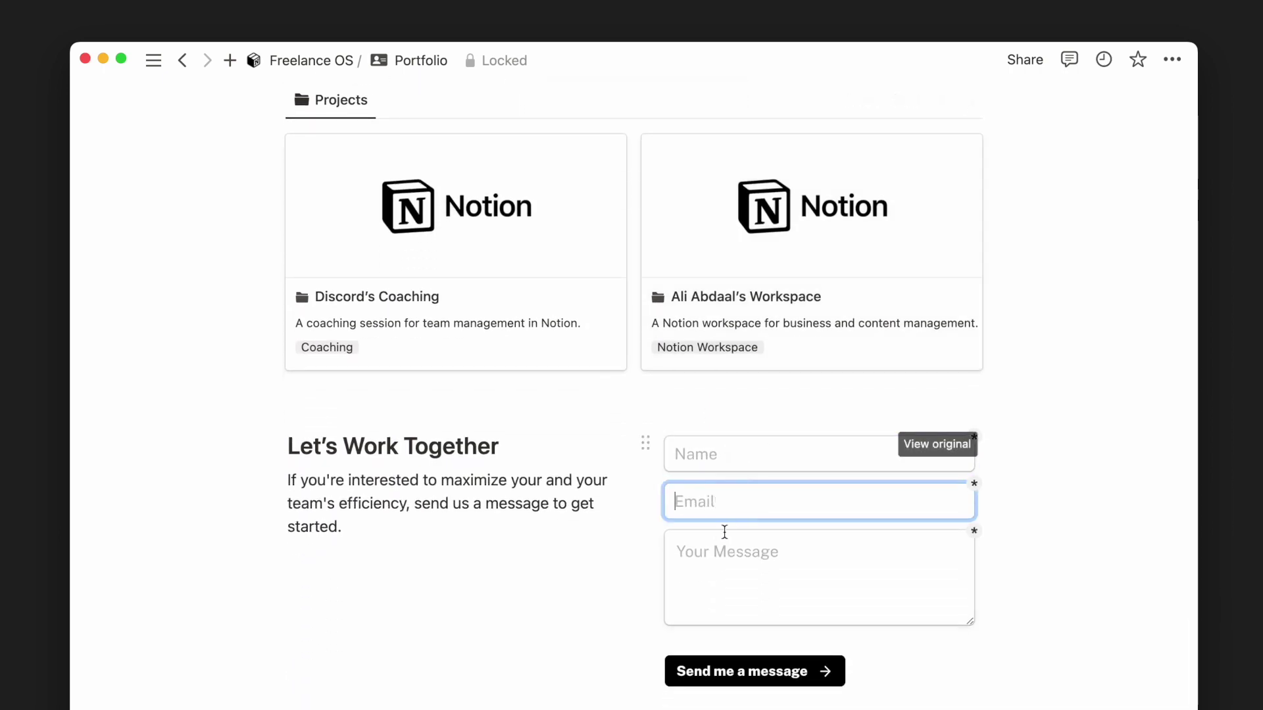
{"action": "left_click", "coordinate": [718, 549]}
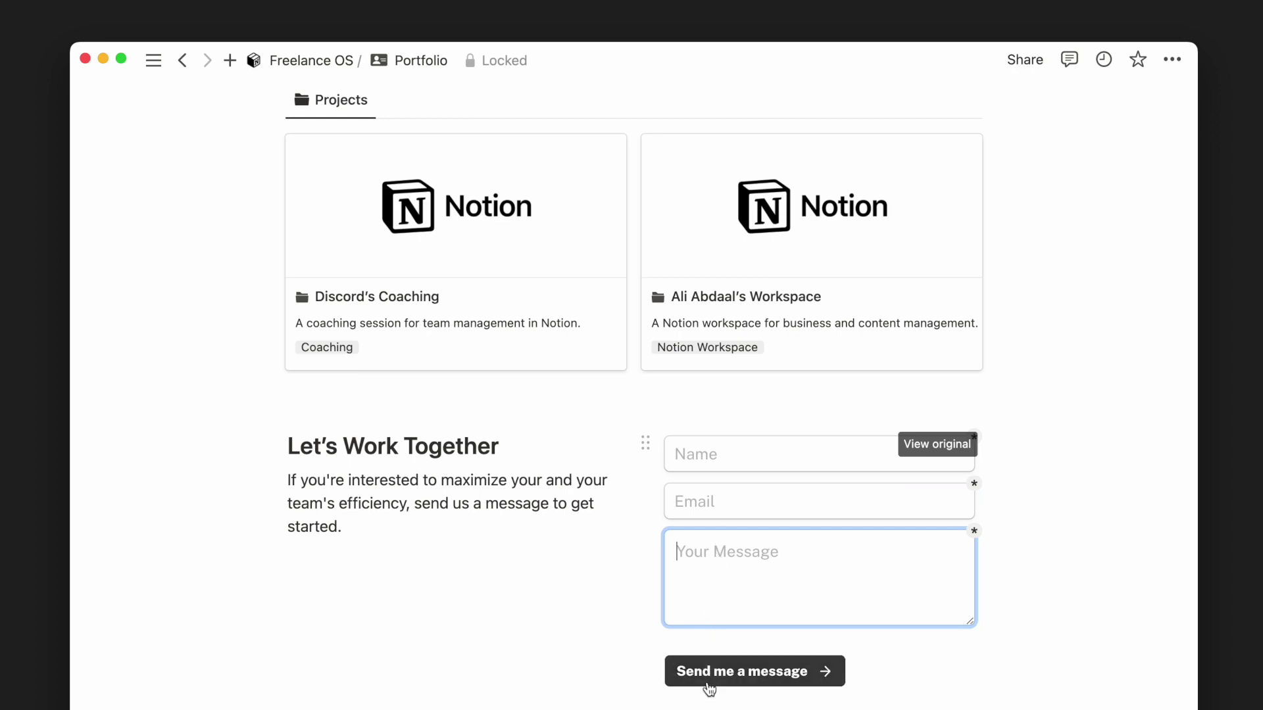
{"action": "scroll", "coordinate": [709, 689], "scroll_direction": "up", "scroll_amount": 15}
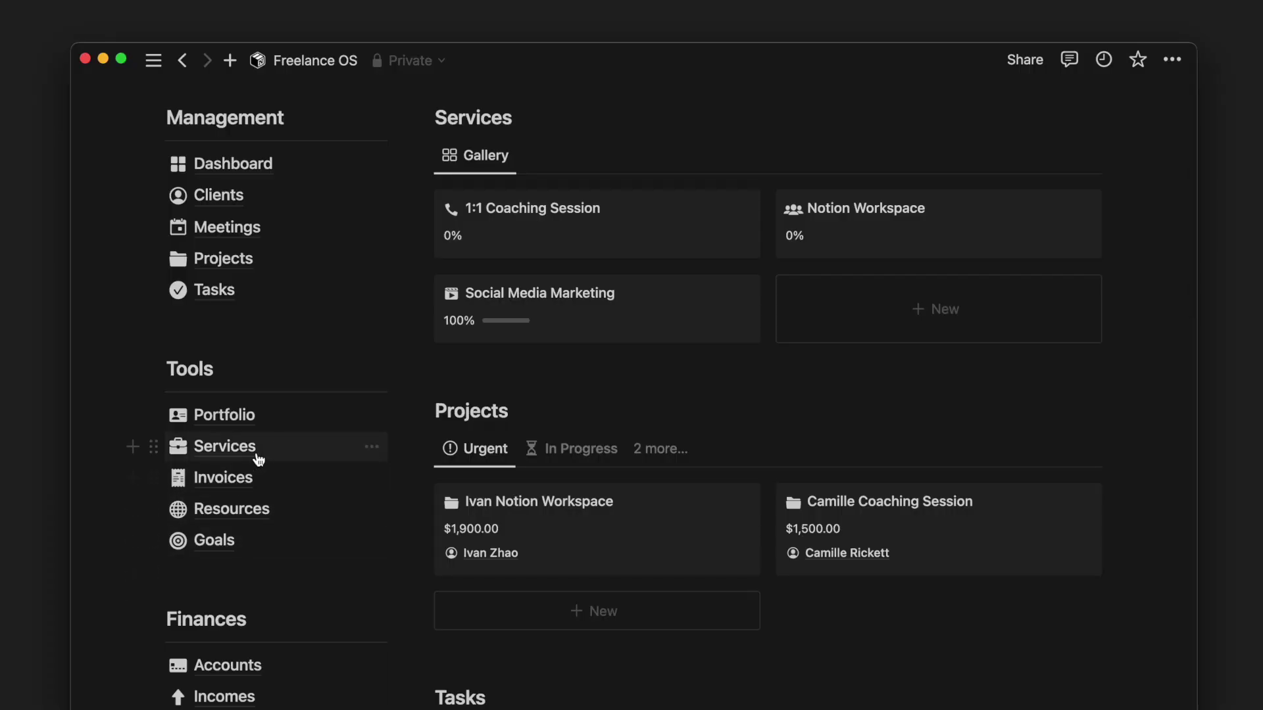
{"action": "left_click", "coordinate": [190, 448]}
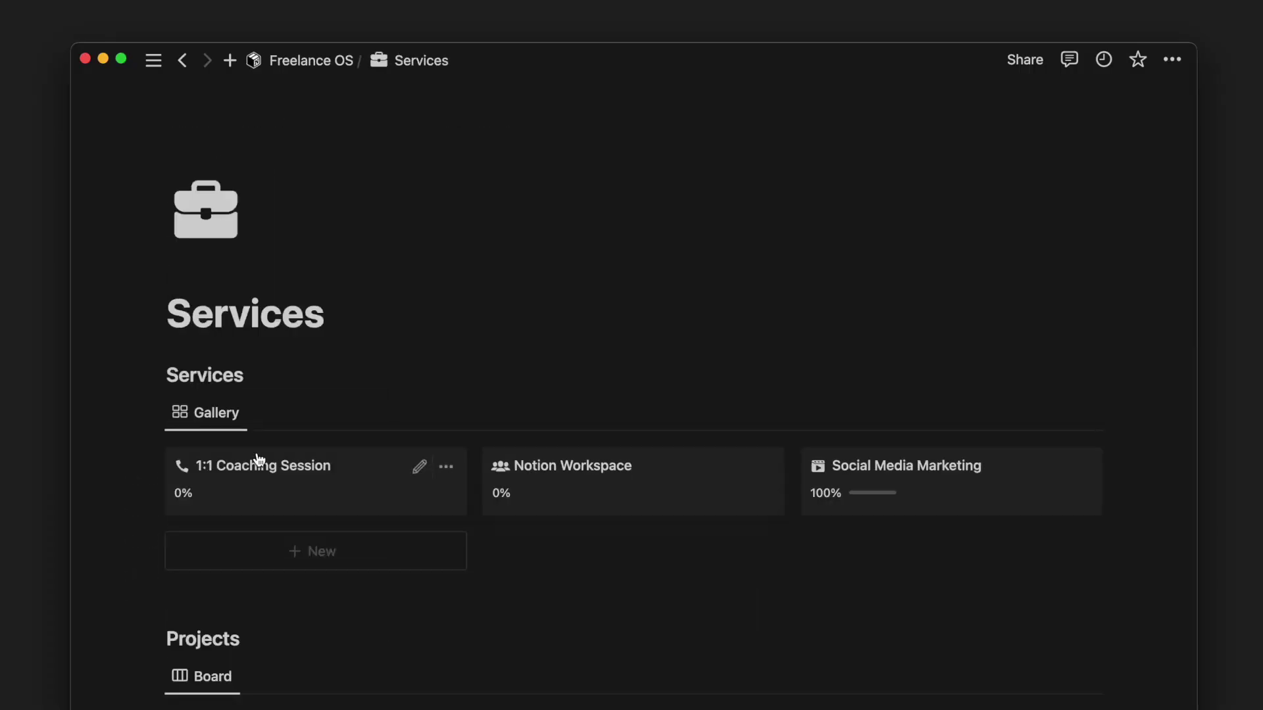
- Create a 'Website Design' service entry with a palette icon
{"action": "scroll", "coordinate": [258, 459], "scroll_direction": "down", "scroll_amount": 5}
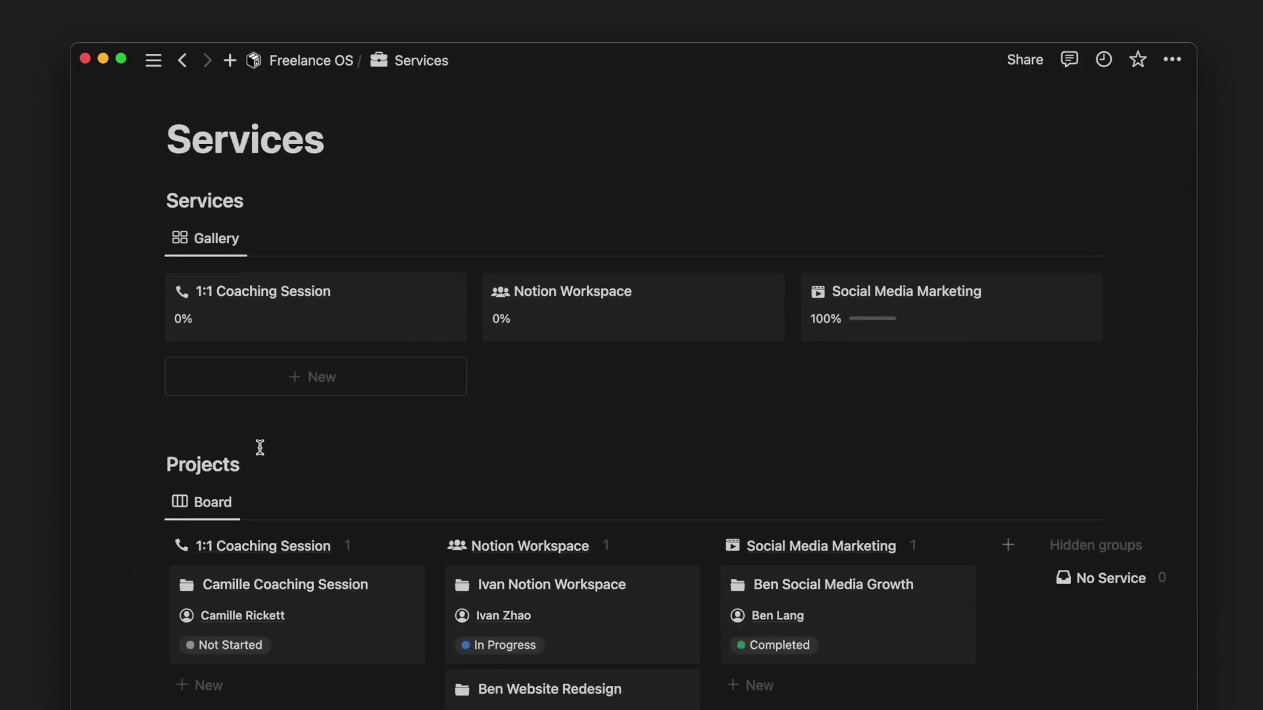
{"action": "left_click", "coordinate": [307, 392]}
{"action": "type", "text": "Web"}
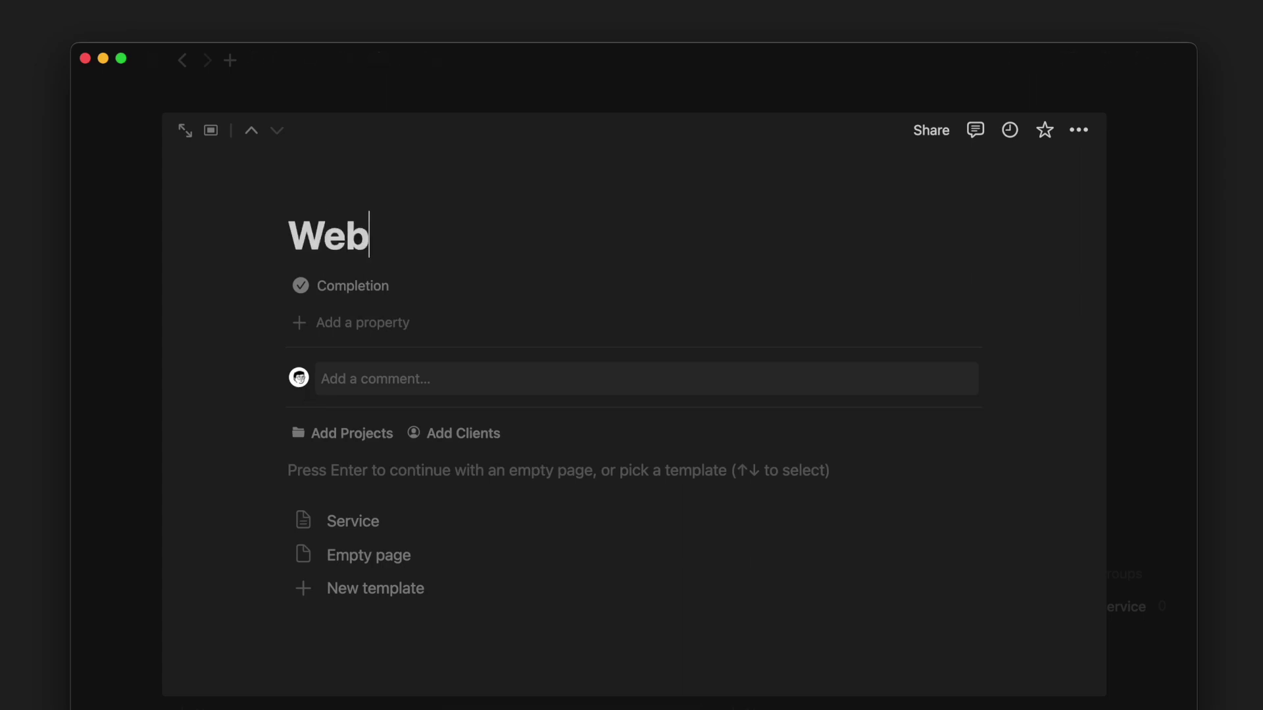
{"action": "type", "text": "site Design"}
{"action": "left_click", "coordinate": [319, 195]}
{"action": "left_click", "coordinate": [215, 345]}
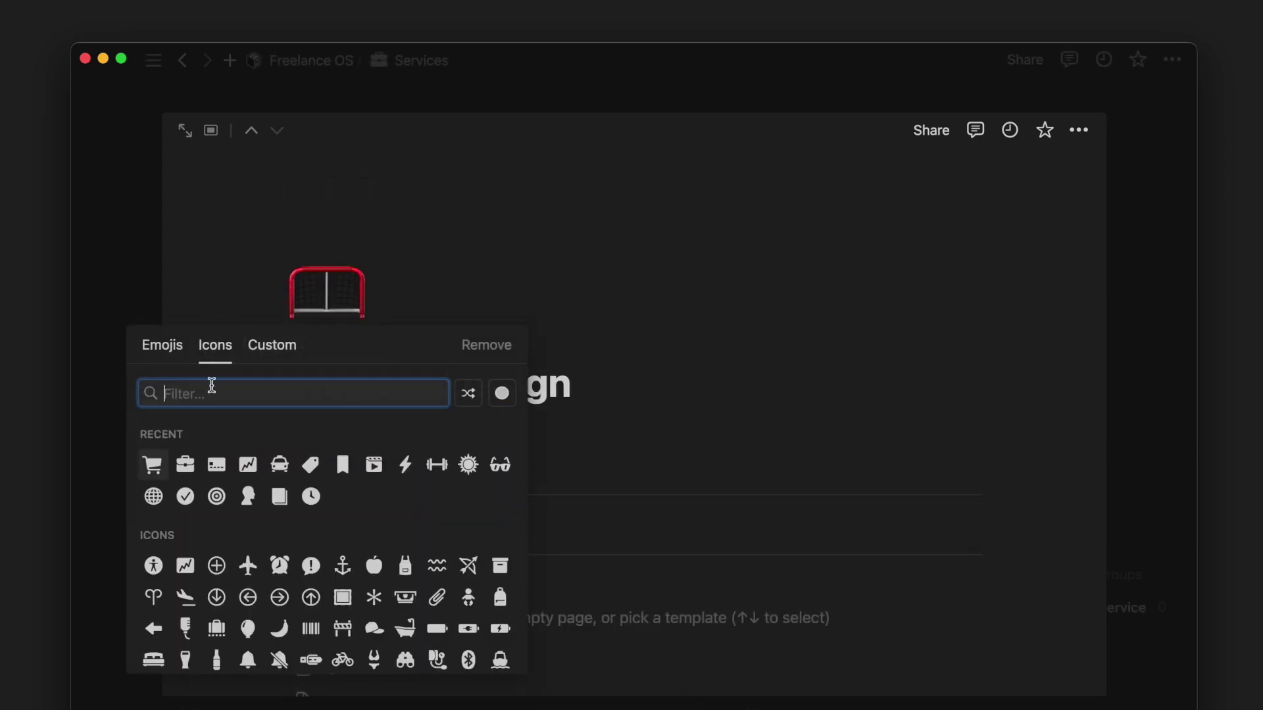
{"action": "type", "text": "design"}
{"action": "left_click", "coordinate": [157, 444]}
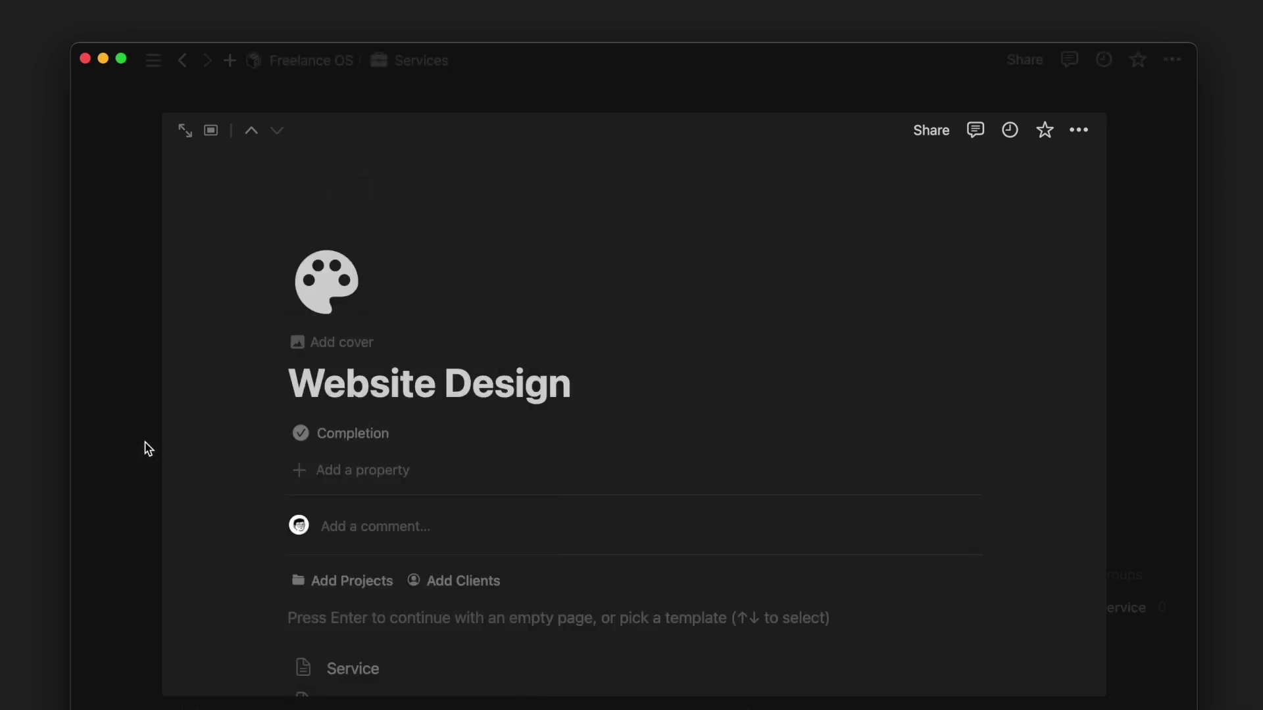
{"action": "left_click", "coordinate": [125, 449]}
- Add a Website Design group to the Projects board with a new project card
{"action": "scroll", "coordinate": [121, 440], "scroll_direction": "down", "scroll_amount": 5}
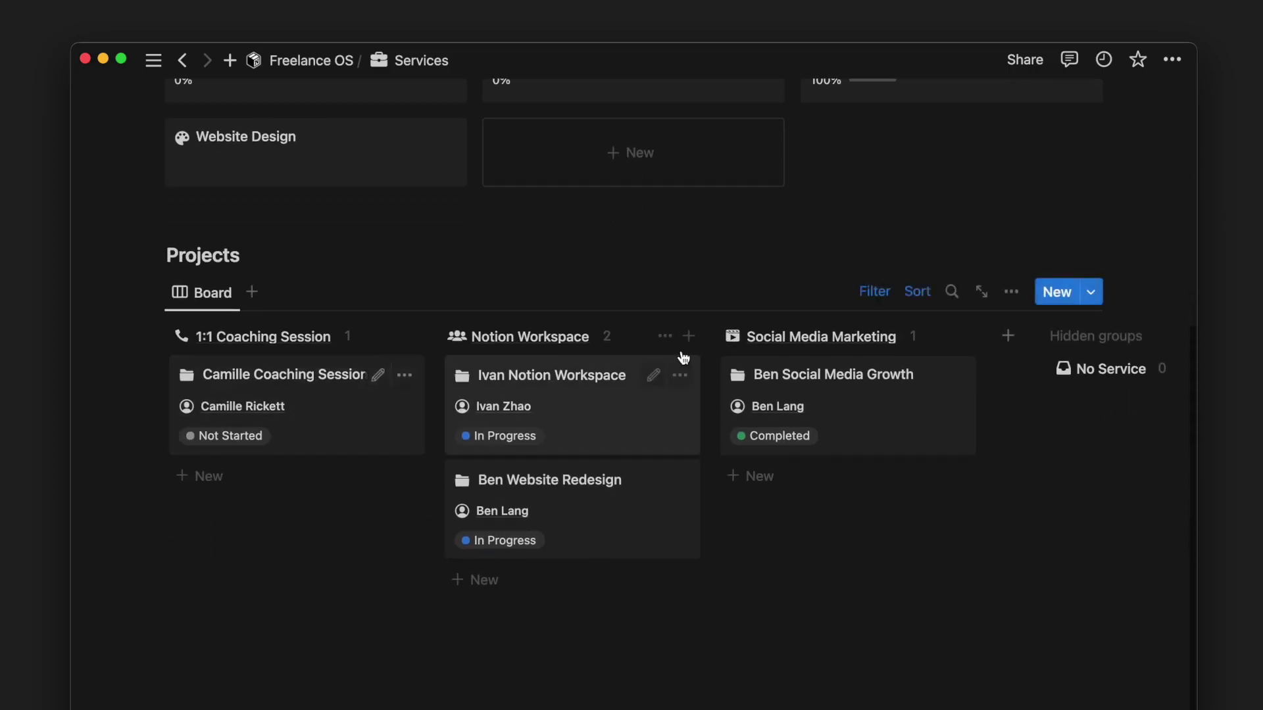
{"action": "left_click", "coordinate": [1007, 336]}
{"action": "left_click", "coordinate": [976, 453]}
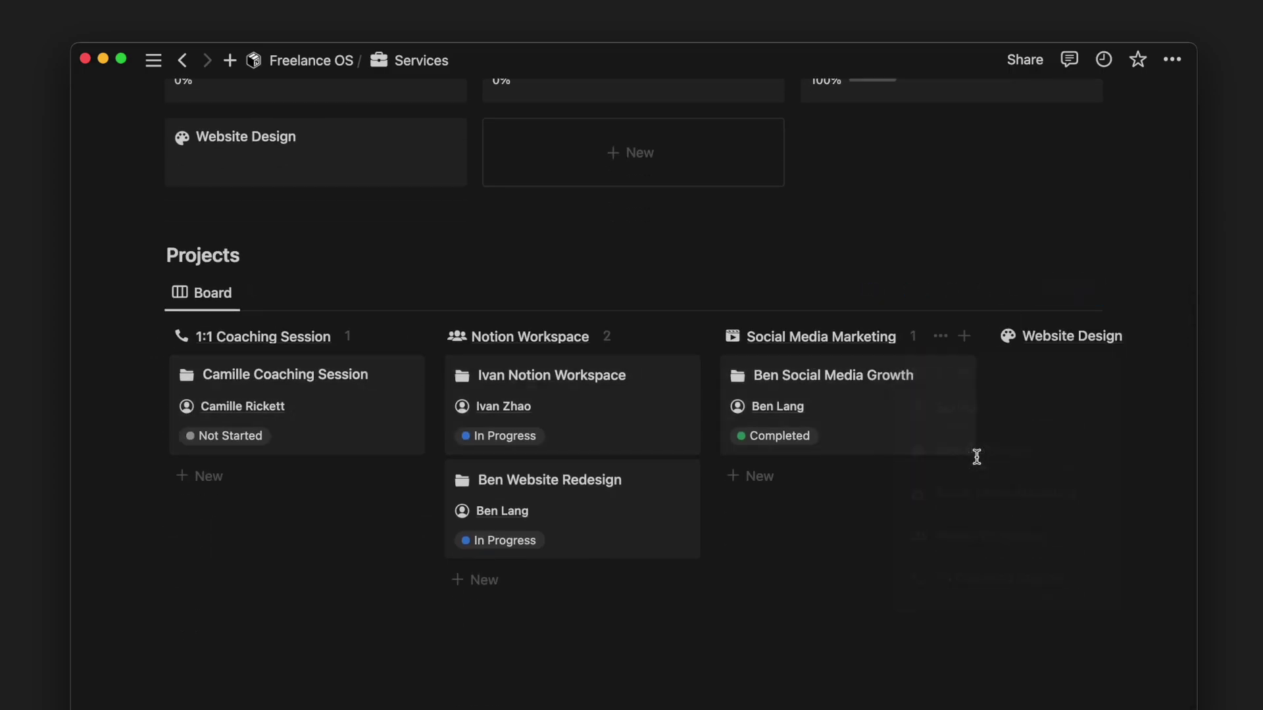
{"action": "left_click", "coordinate": [322, 382]}
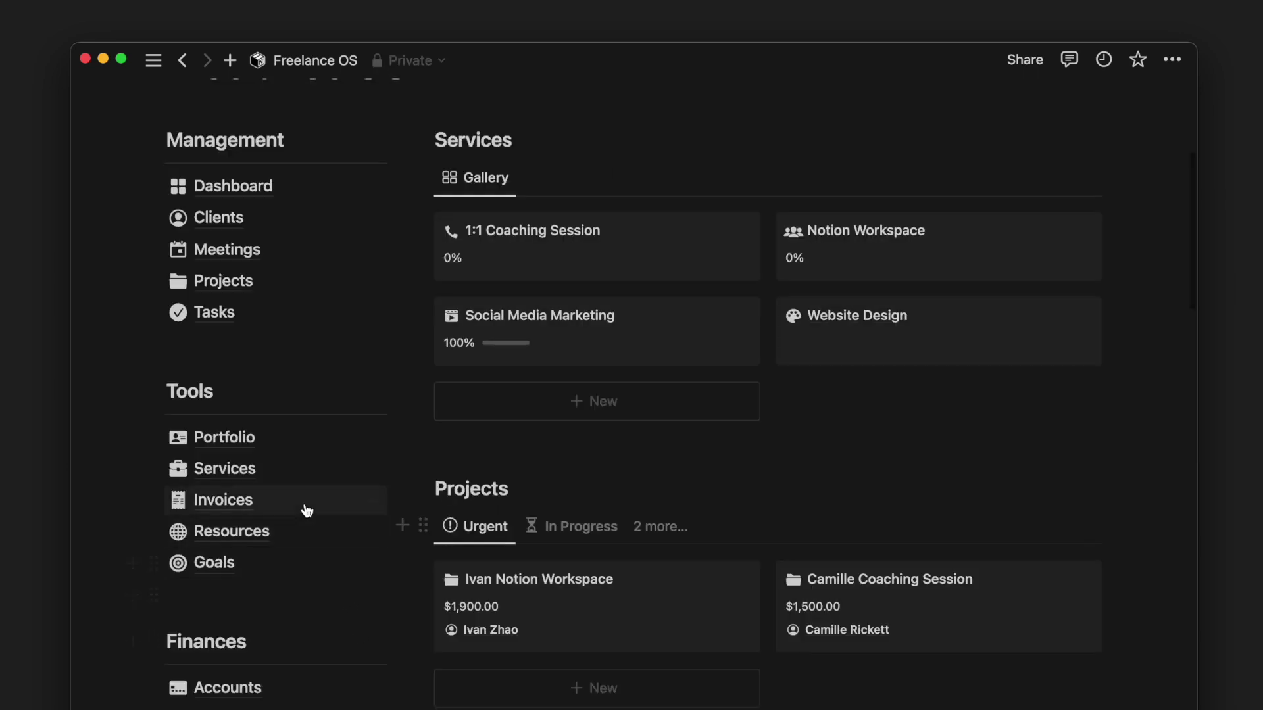
{"action": "left_click", "coordinate": [304, 506]}
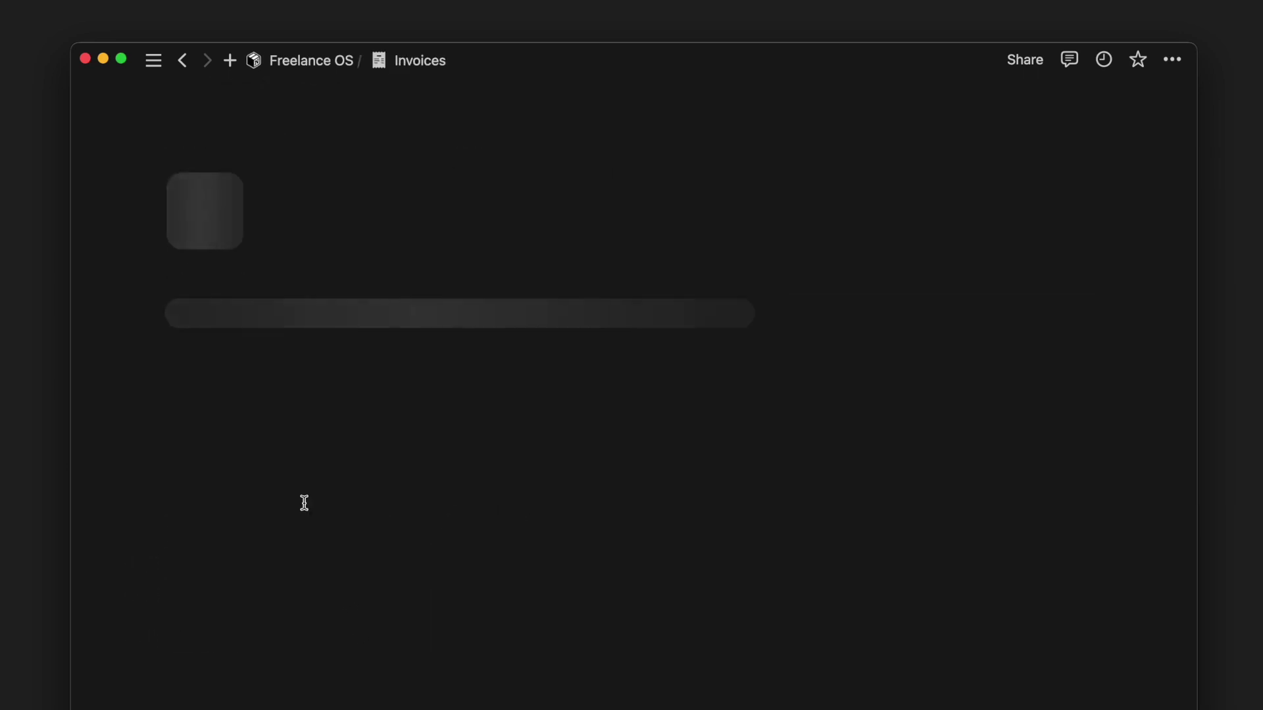
- Move invoice 000004 into the Sent column and open it beside the board
{"action": "left_click_drag", "start_coordinate": [310, 428], "coordinate": [490, 532]}
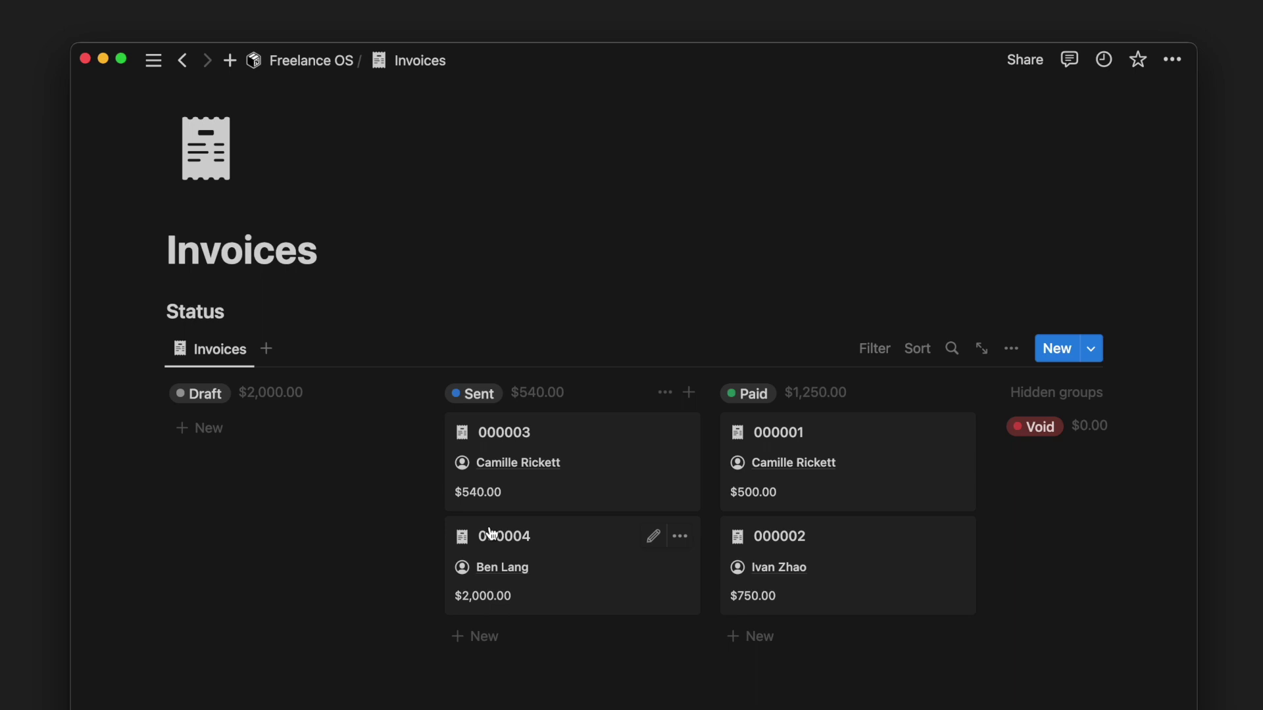
{"action": "left_click", "coordinate": [545, 541]}
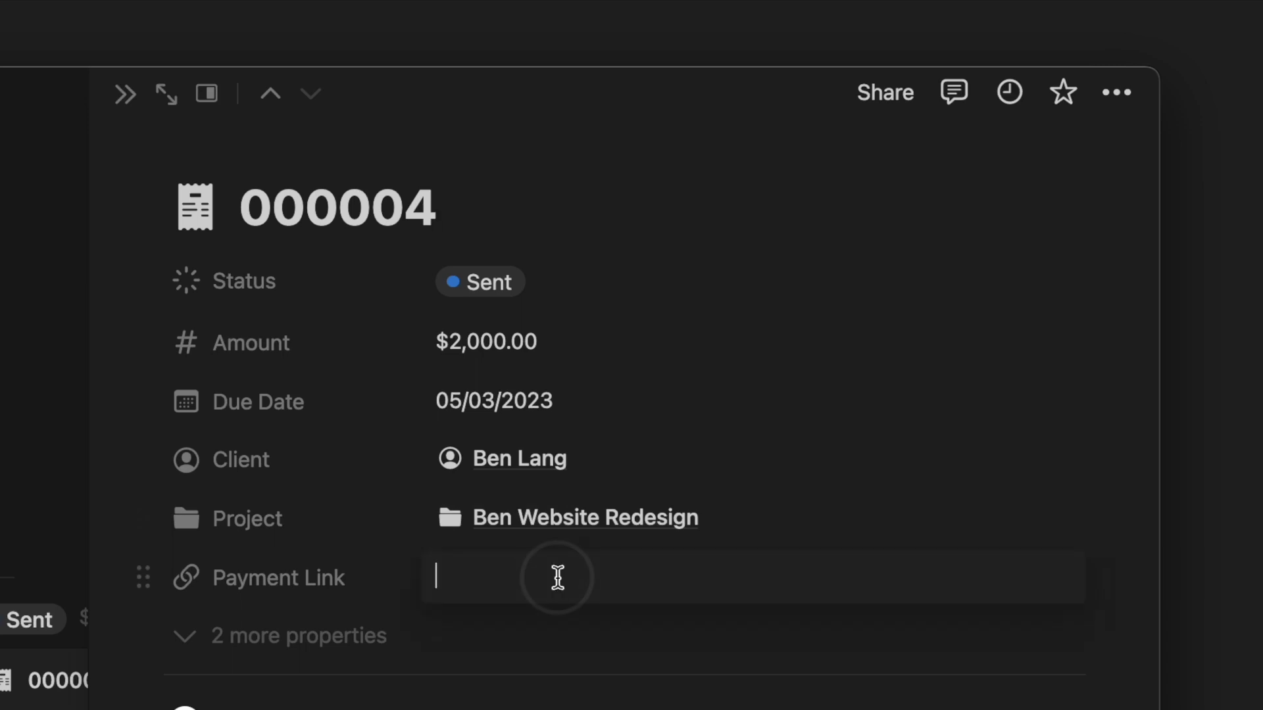
{"action": "key", "text": "Escape"}
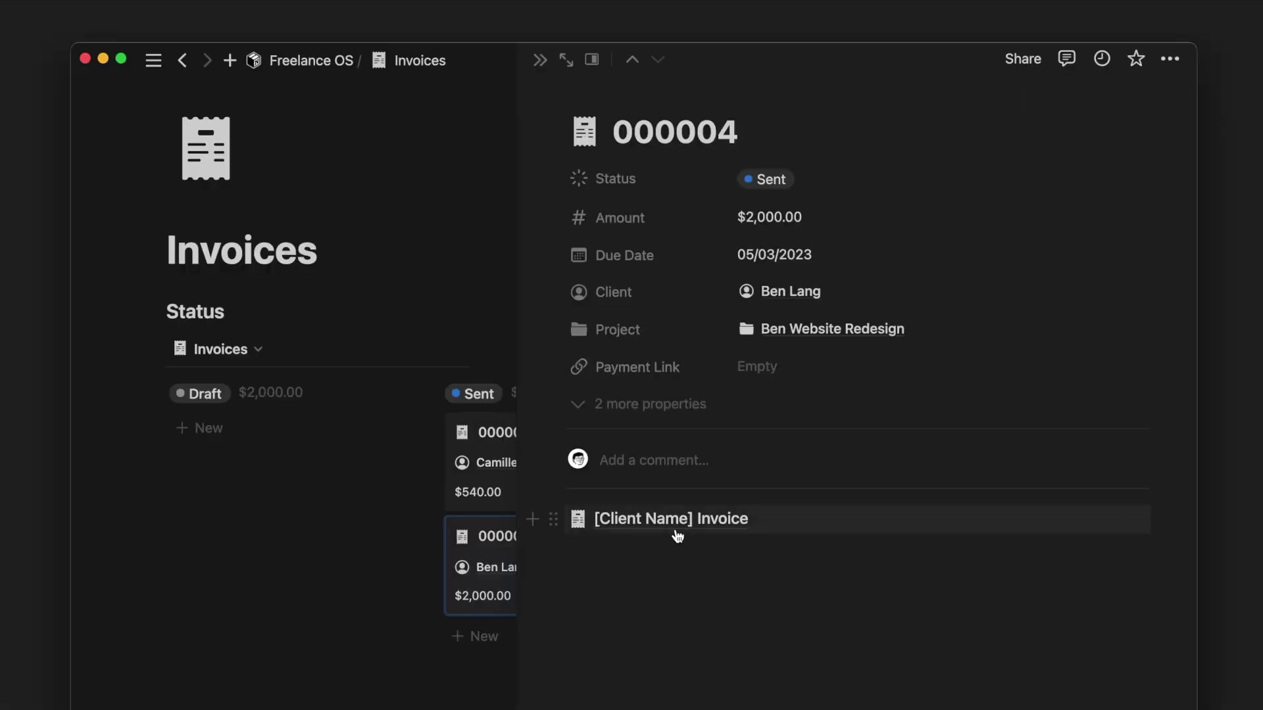
- In the invoice template, select the pay-the-invoice callout text to link it, then open Resources
{"action": "left_click", "coordinate": [679, 534]}
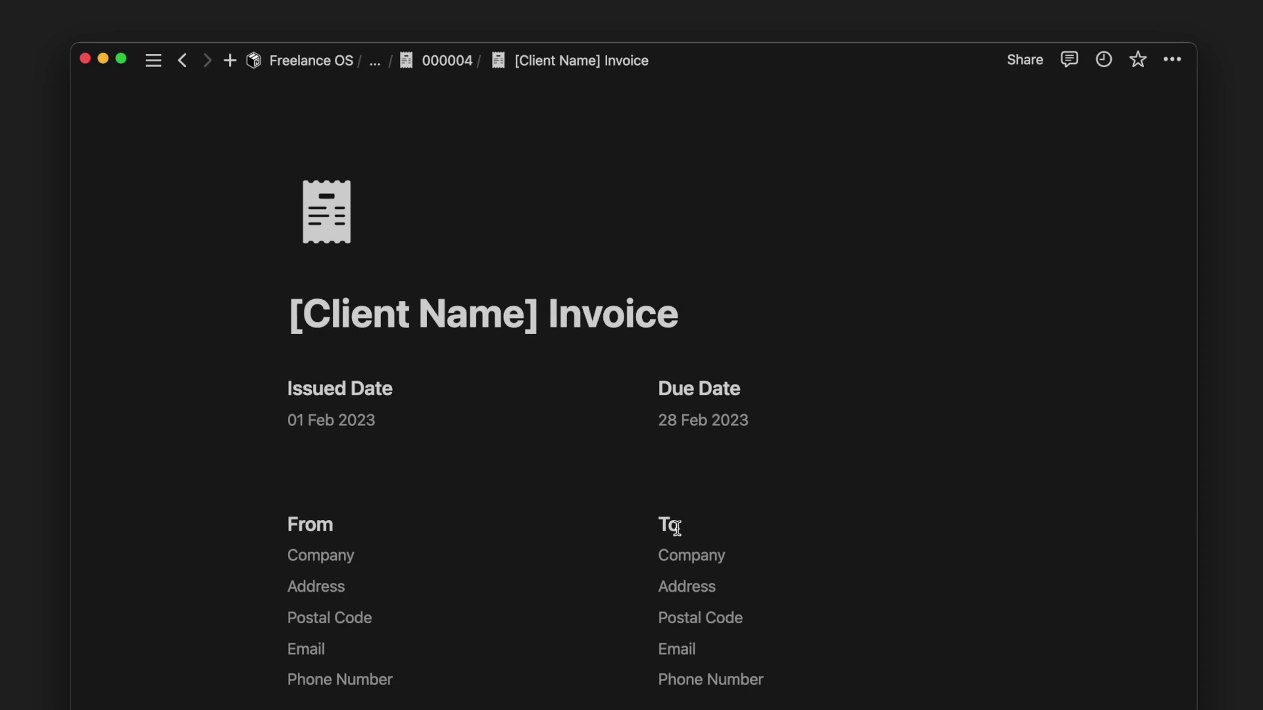
{"action": "scroll", "coordinate": [676, 529], "scroll_direction": "down", "scroll_amount": 10}
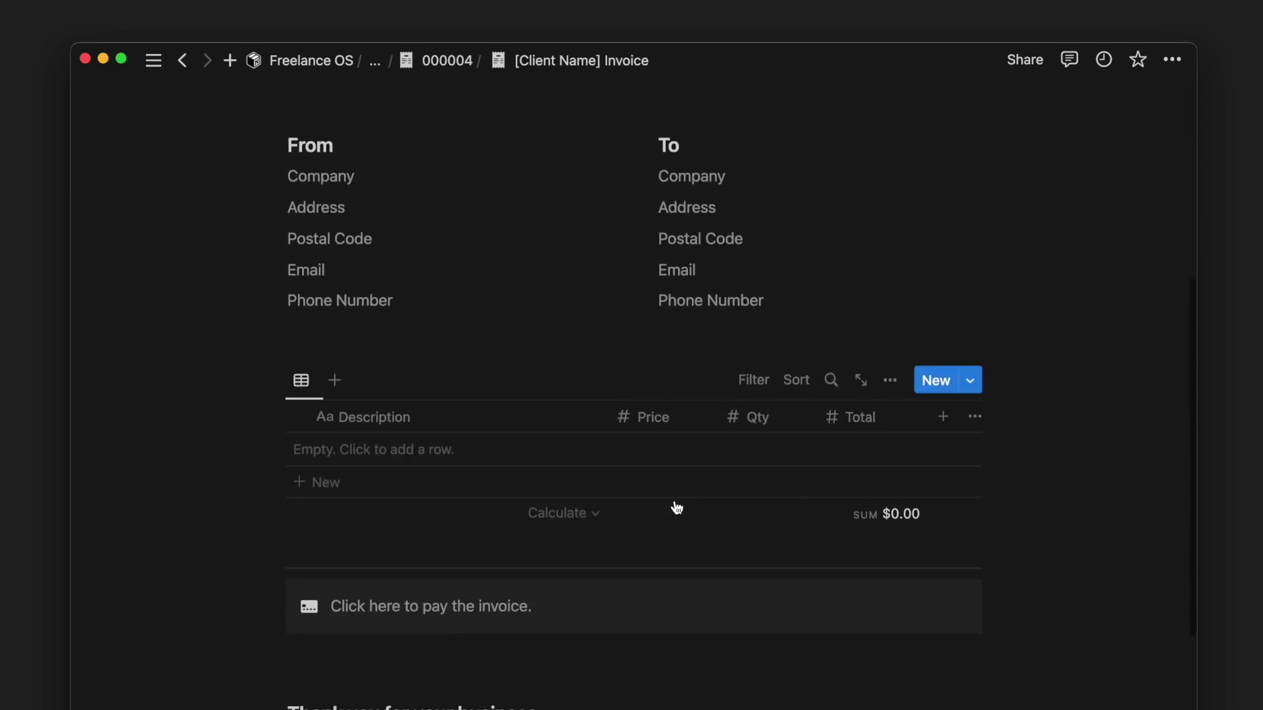
{"action": "scroll", "coordinate": [677, 508], "scroll_direction": "down", "scroll_amount": 2}
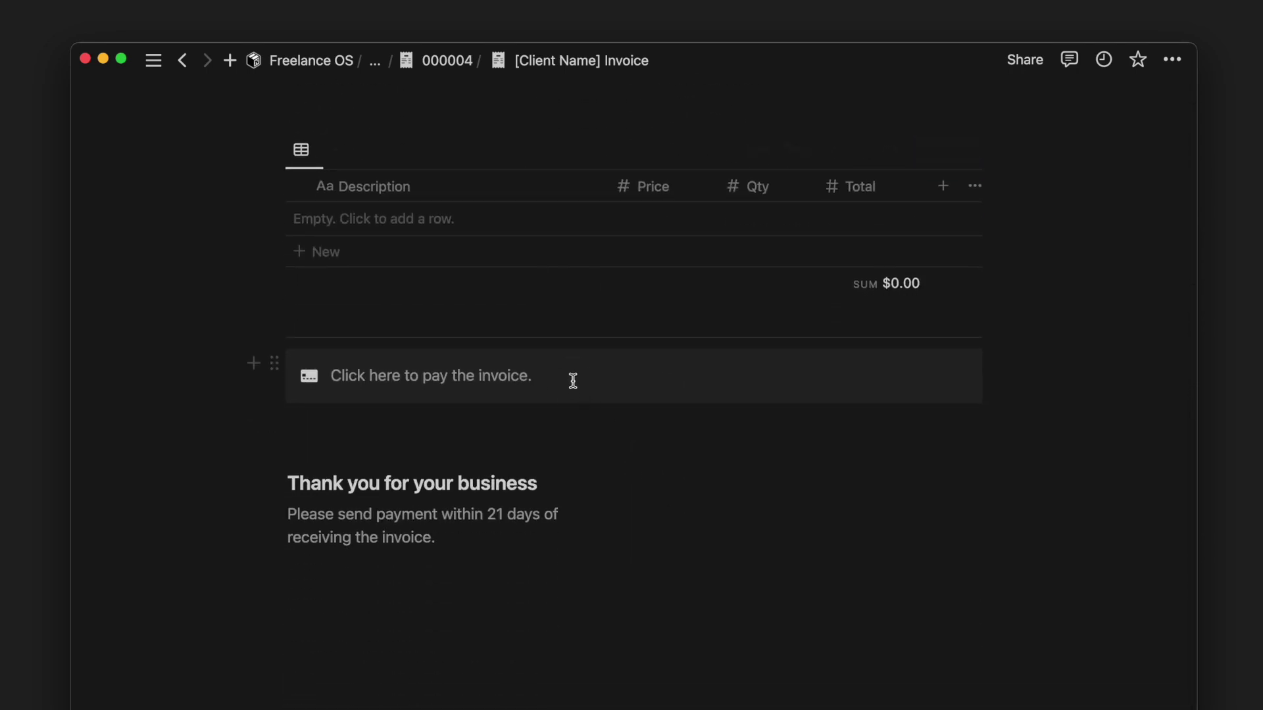
{"action": "triple_click", "coordinate": [572, 382]}
{"action": "left_click", "coordinate": [490, 340]}
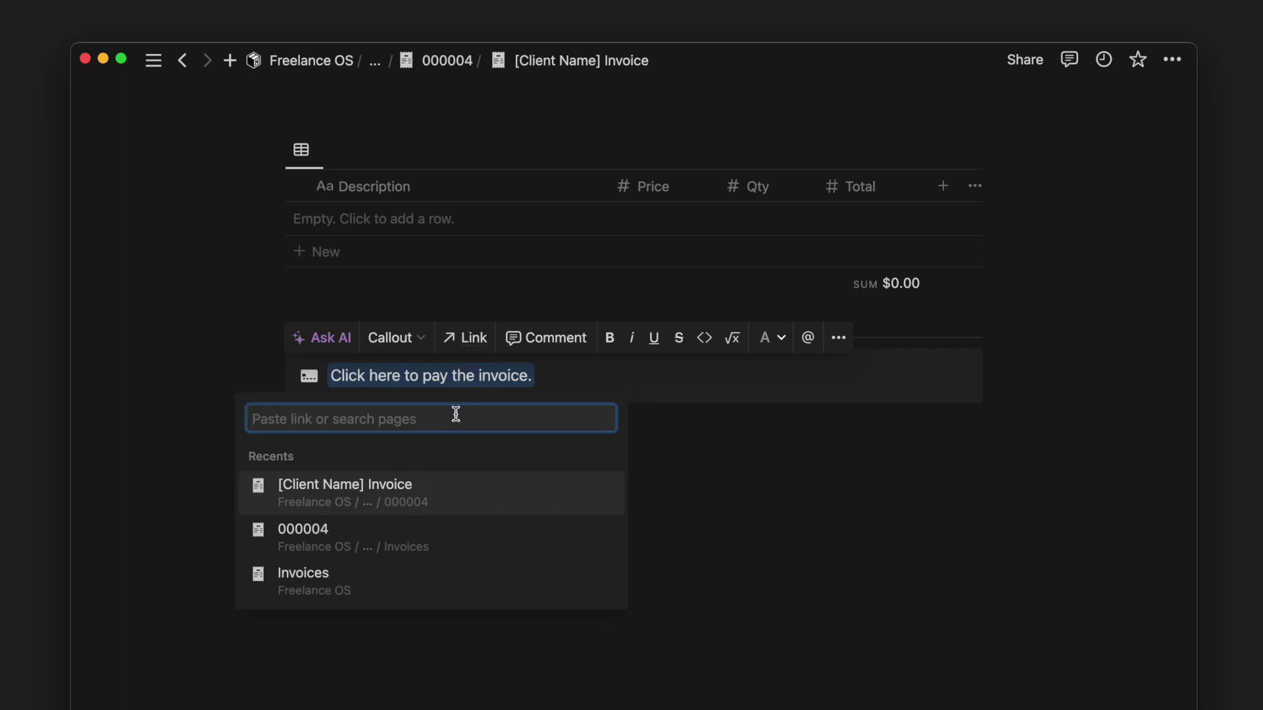
{"action": "scroll", "coordinate": [623, 378], "scroll_direction": "up", "scroll_amount": 8}
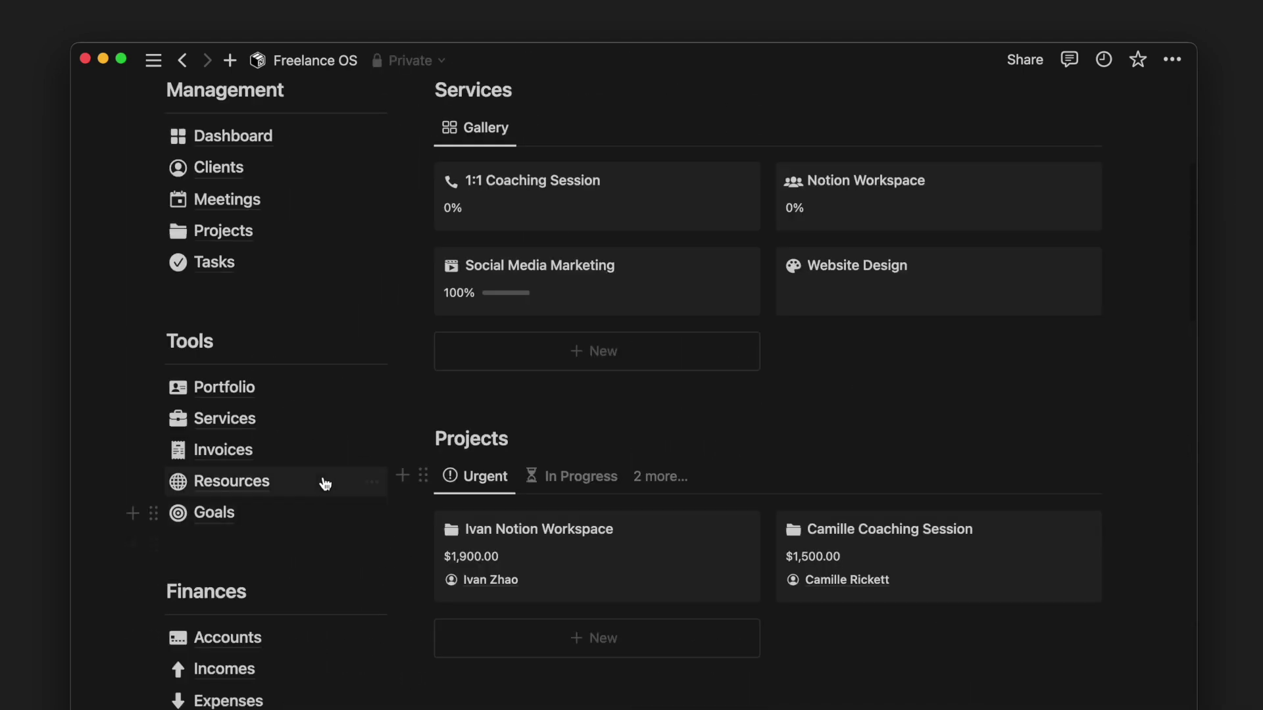
{"action": "left_click", "coordinate": [322, 481]}
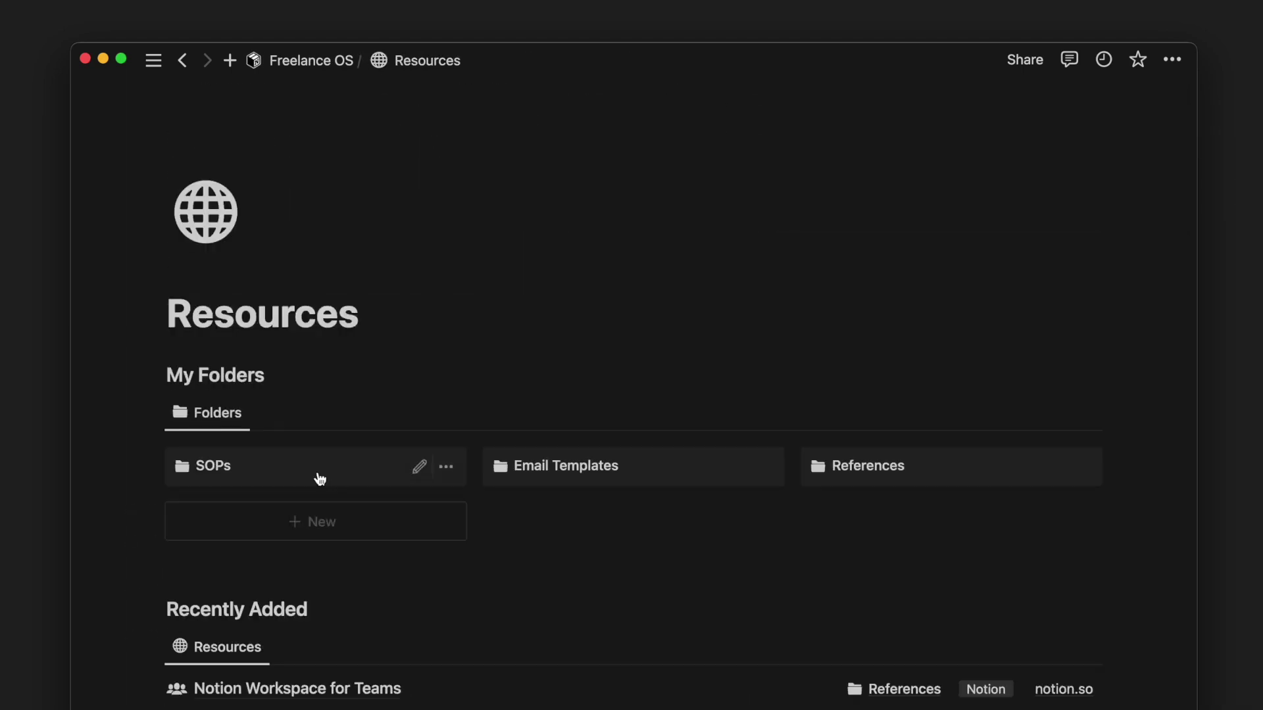
- Scroll through the SOPs, Email Templates and References folders and tag board, then open Email Templates
{"action": "scroll", "coordinate": [321, 479], "scroll_direction": "down", "scroll_amount": 4}
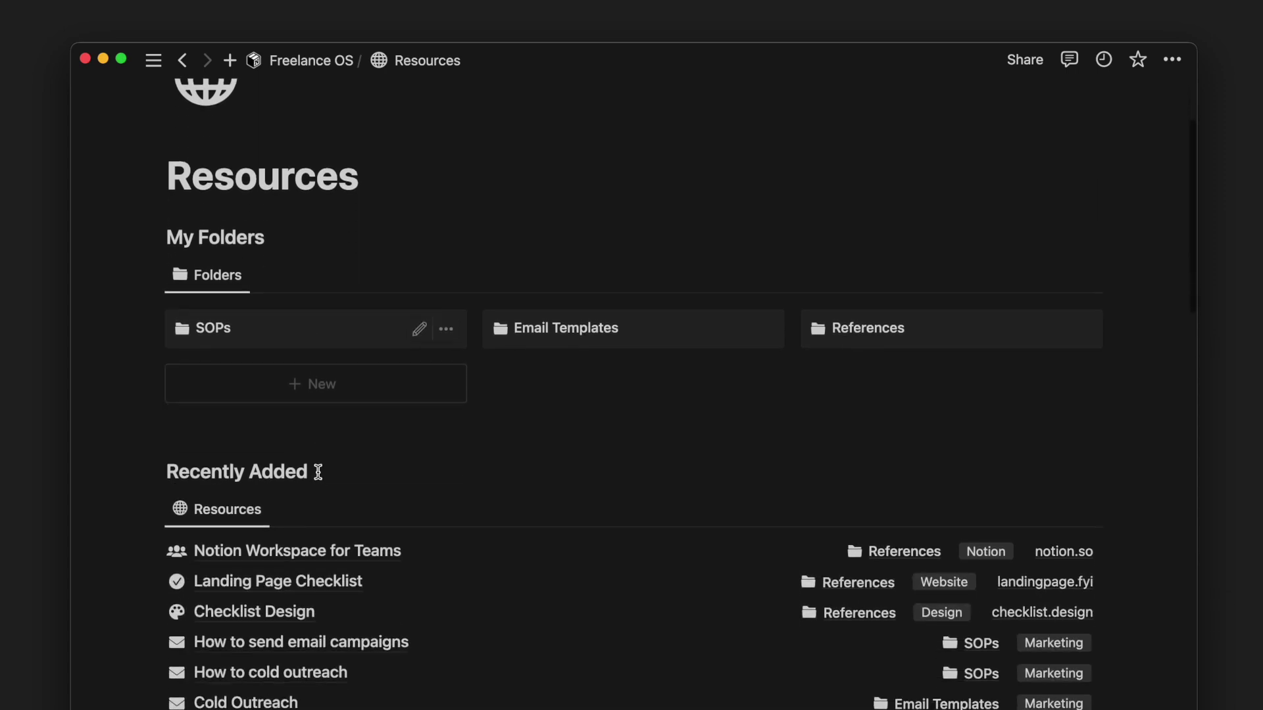
{"action": "scroll", "coordinate": [318, 473], "scroll_direction": "down", "scroll_amount": 15}
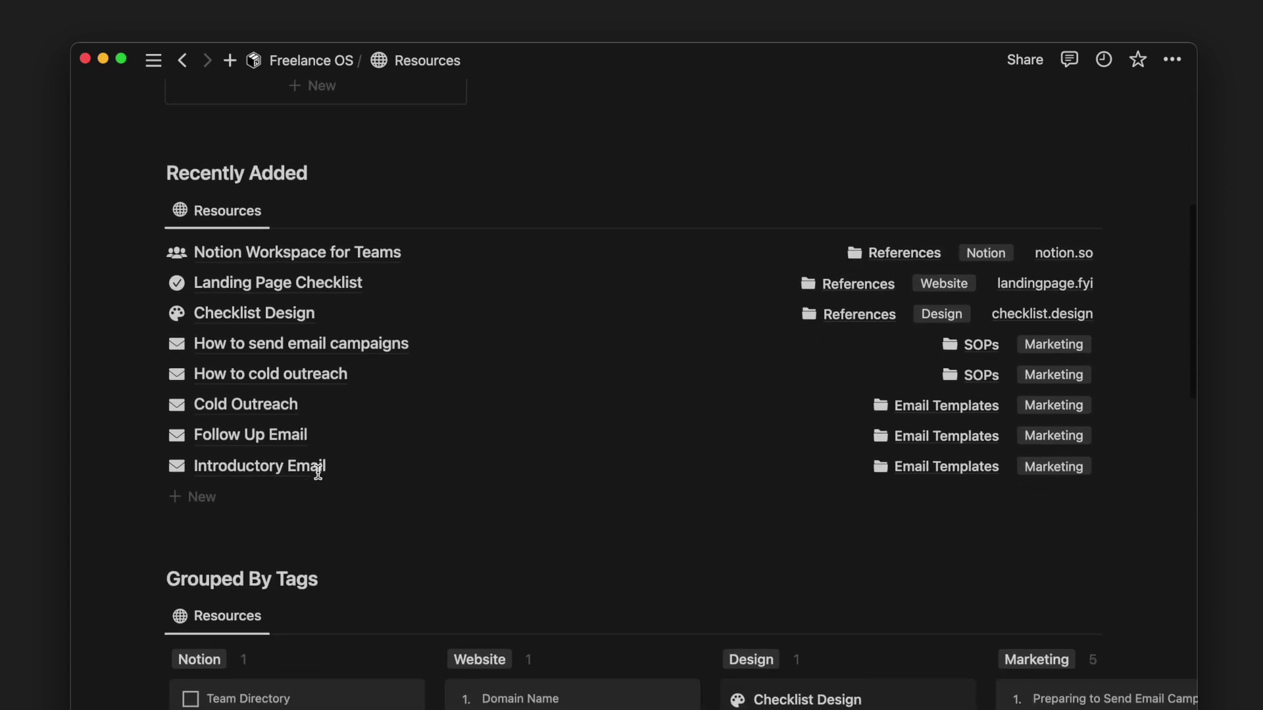
{"action": "scroll", "coordinate": [320, 476], "scroll_direction": "right", "scroll_amount": 5}
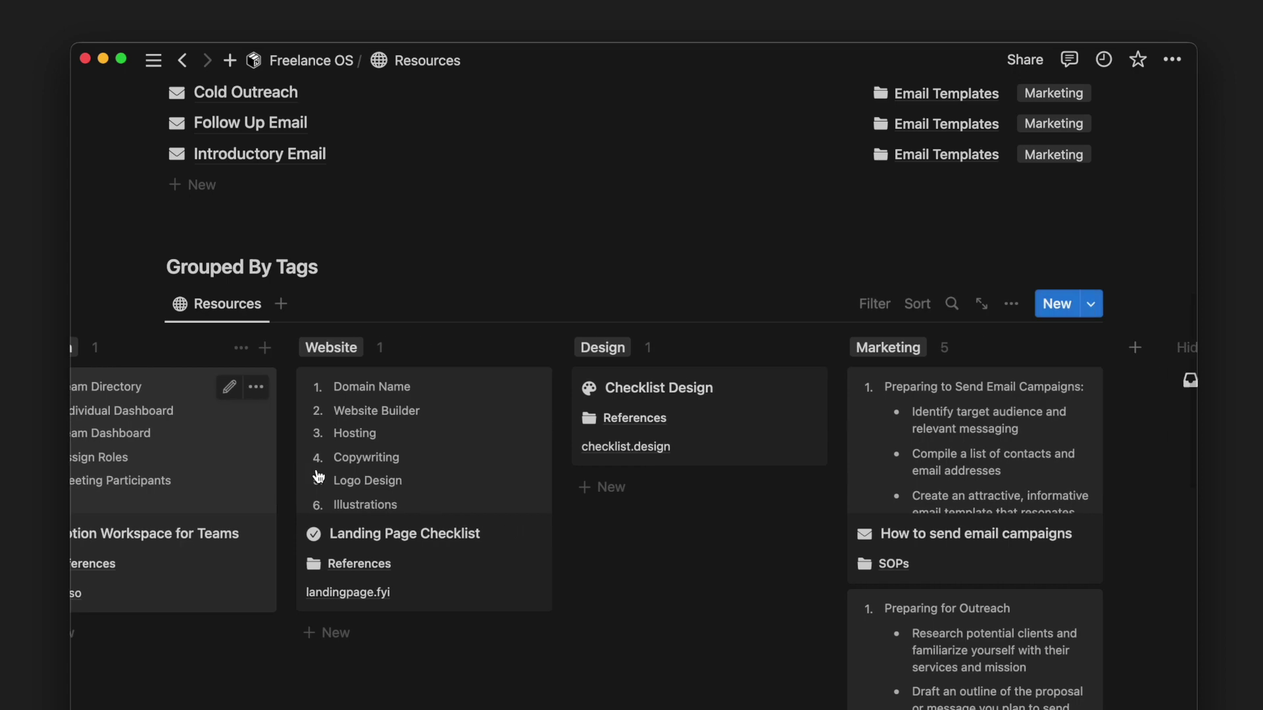
{"action": "scroll", "coordinate": [320, 476], "scroll_direction": "left", "scroll_amount": 5}
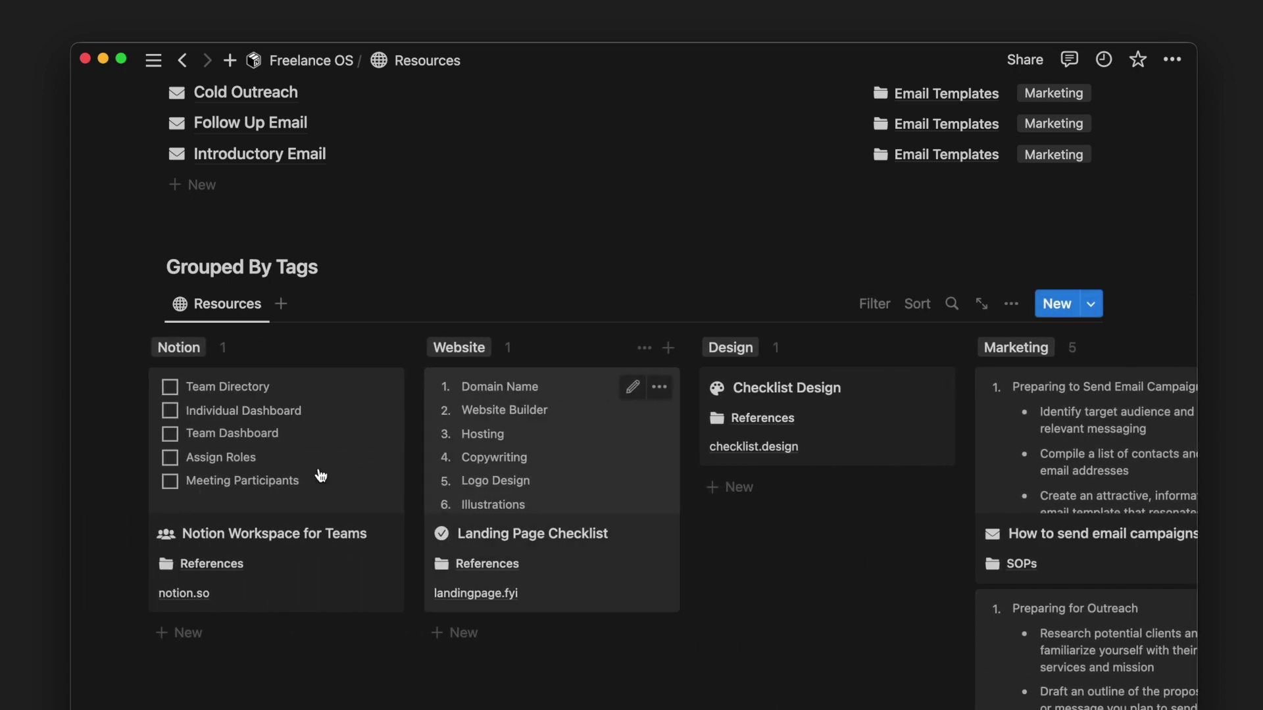
{"action": "scroll", "coordinate": [320, 473], "scroll_direction": "up", "scroll_amount": 19}
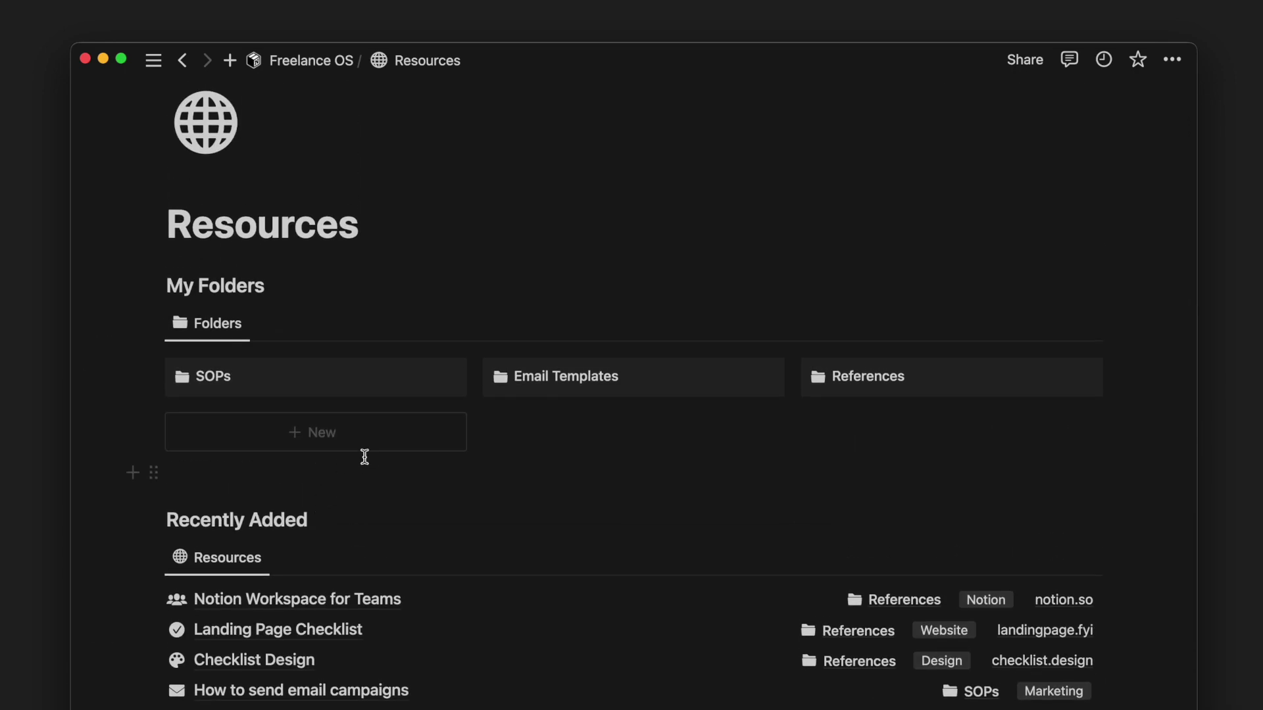
{"action": "left_click", "coordinate": [520, 393]}
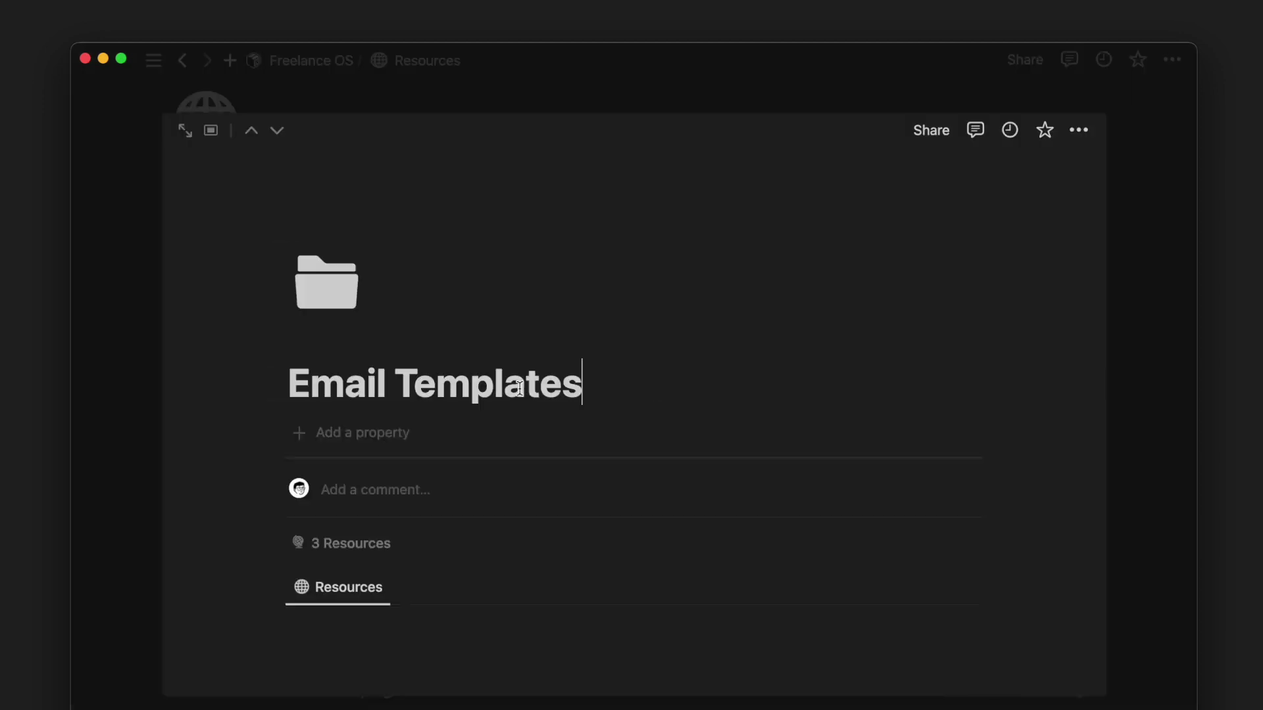
- Open and read the Cold Outreach email template, then close it
{"action": "scroll", "coordinate": [521, 401], "scroll_direction": "down", "scroll_amount": 5}
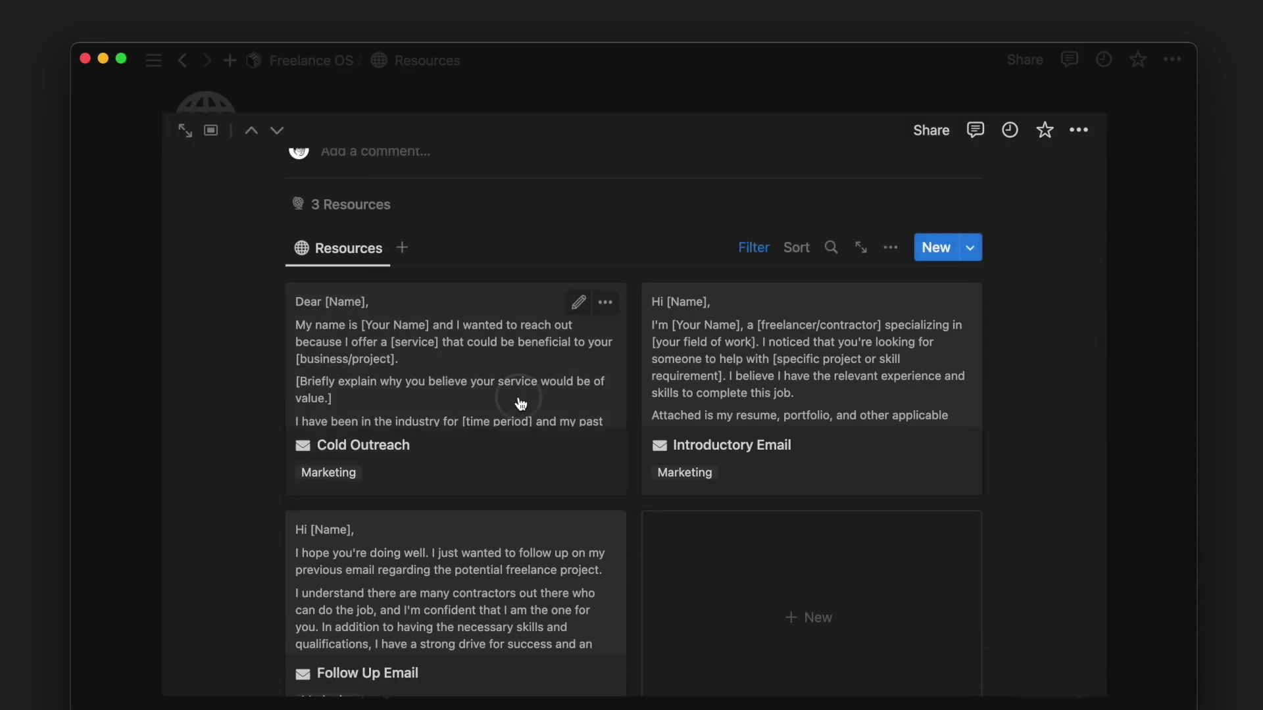
{"action": "left_click", "coordinate": [520, 402]}
{"action": "scroll", "coordinate": [517, 394], "scroll_direction": "down", "scroll_amount": 5}
{"action": "scroll", "coordinate": [510, 338], "scroll_direction": "up", "scroll_amount": 3}
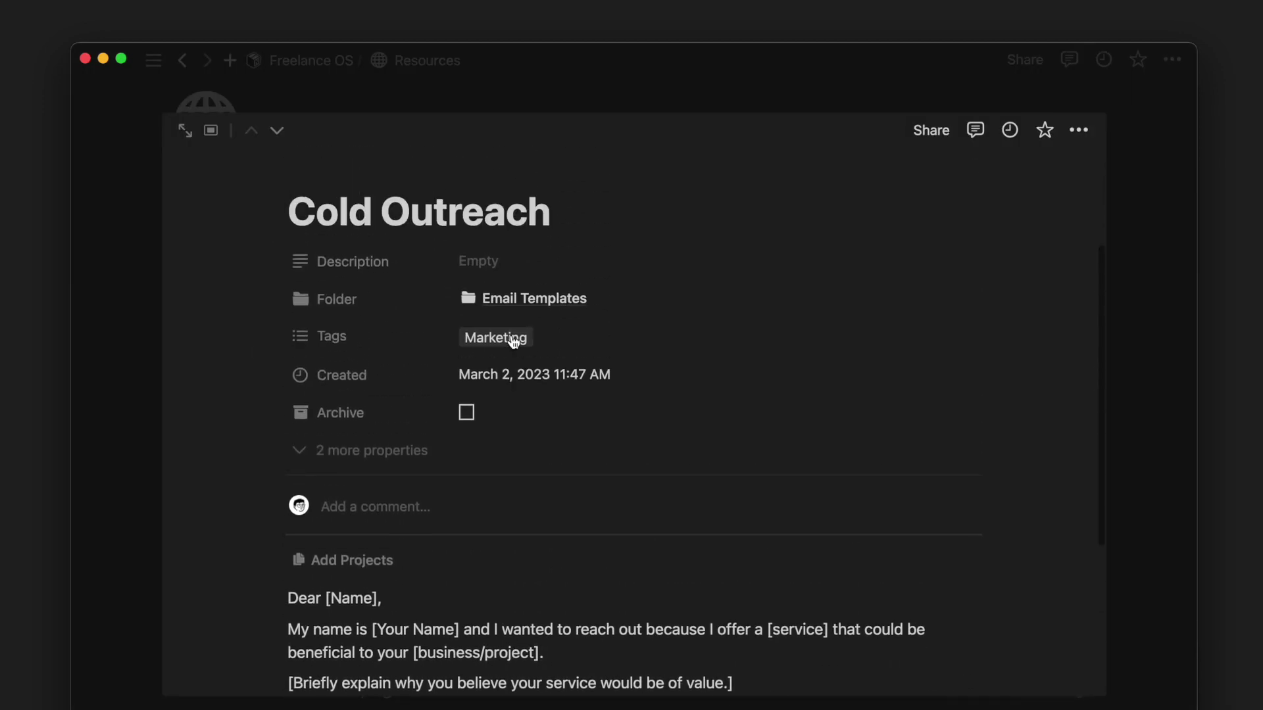
{"action": "left_click", "coordinate": [141, 289]}
- Open Notion Workspace for Teams in side peek and move on to Landing Page Checklist
{"action": "left_click", "coordinate": [315, 598]}
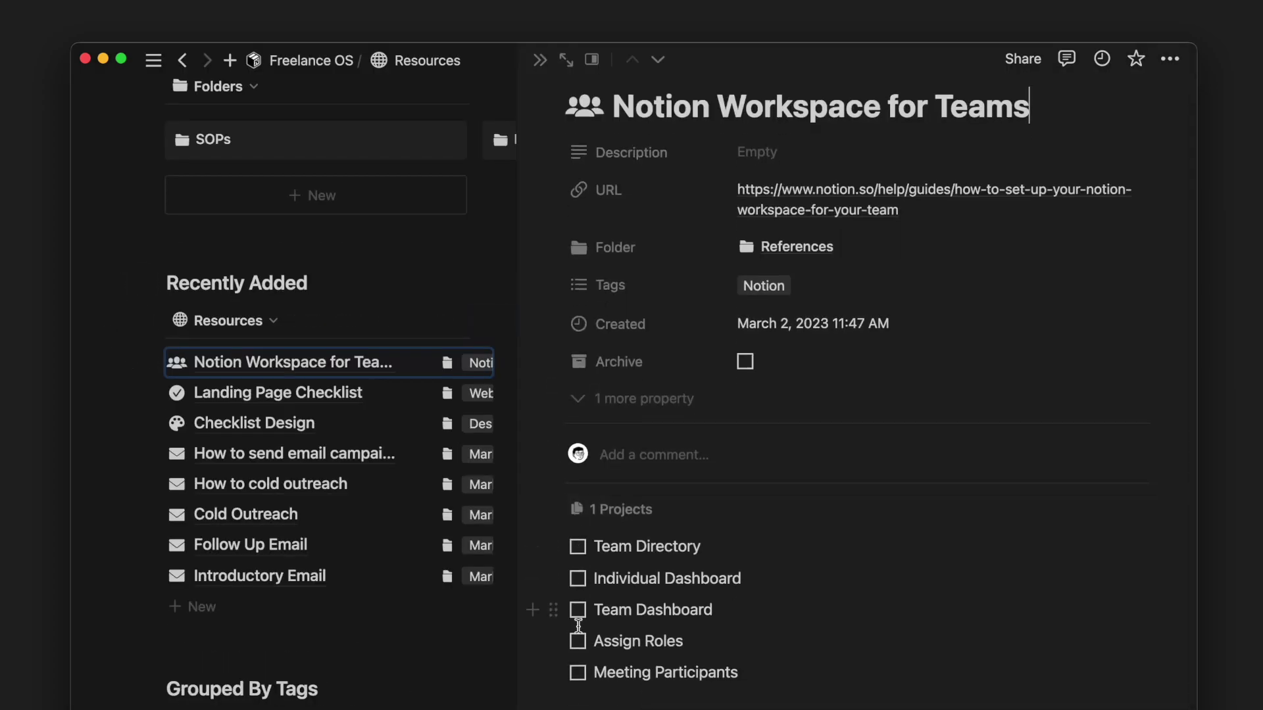
{"action": "key", "text": "super+shift+j"}
{"action": "scroll", "coordinate": [505, 630], "scroll_direction": "down", "scroll_amount": 5}
{"action": "scroll", "coordinate": [567, 587], "scroll_direction": "down", "scroll_amount": 3}
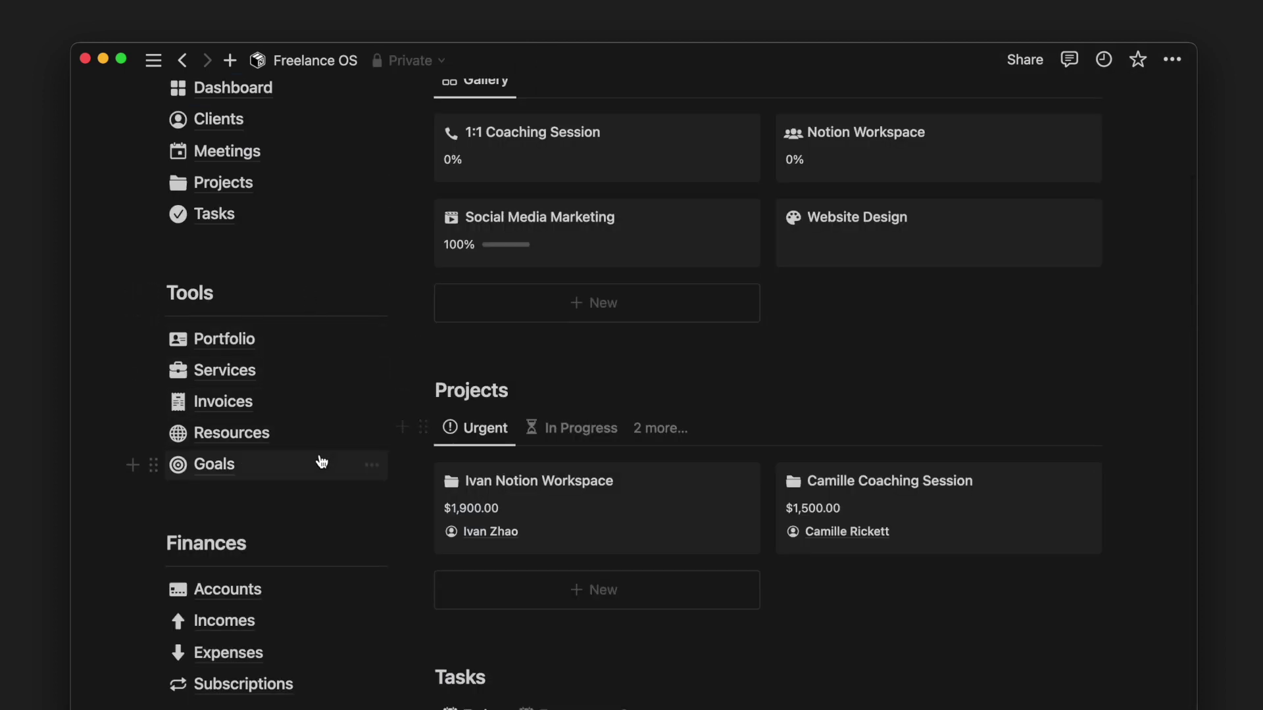
- On the Goals page, set Clients Won under Win 10 clients from 2 to 4, then go back
{"action": "left_click", "coordinate": [321, 461]}
{"action": "scroll", "coordinate": [321, 461], "scroll_direction": "down", "scroll_amount": 4}
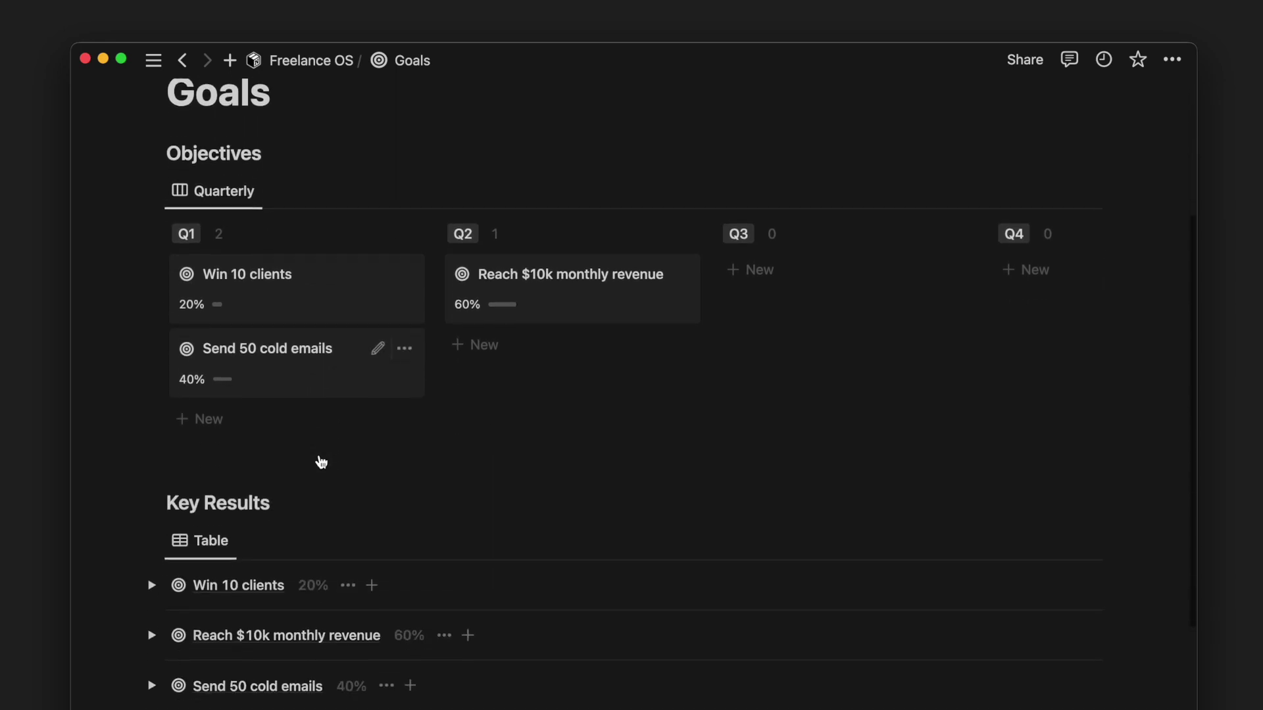
{"action": "scroll", "coordinate": [319, 456], "scroll_direction": "down", "scroll_amount": 3}
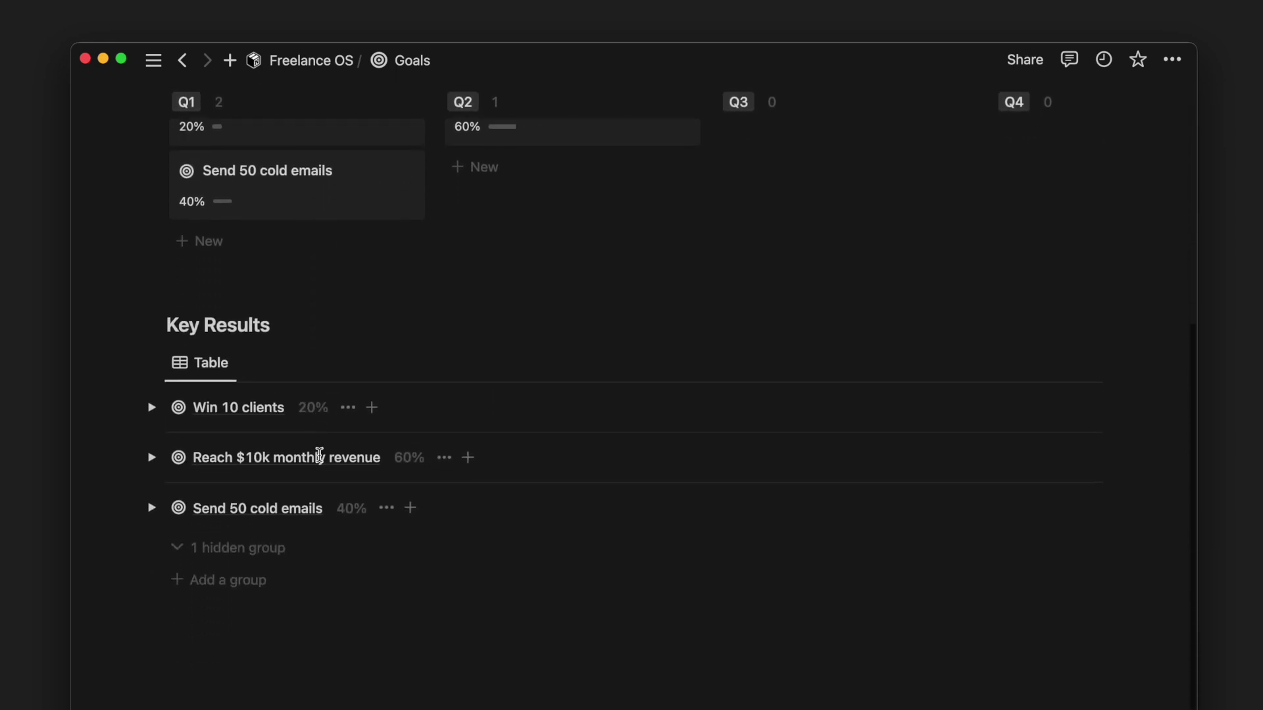
{"action": "left_click", "coordinate": [150, 400]}
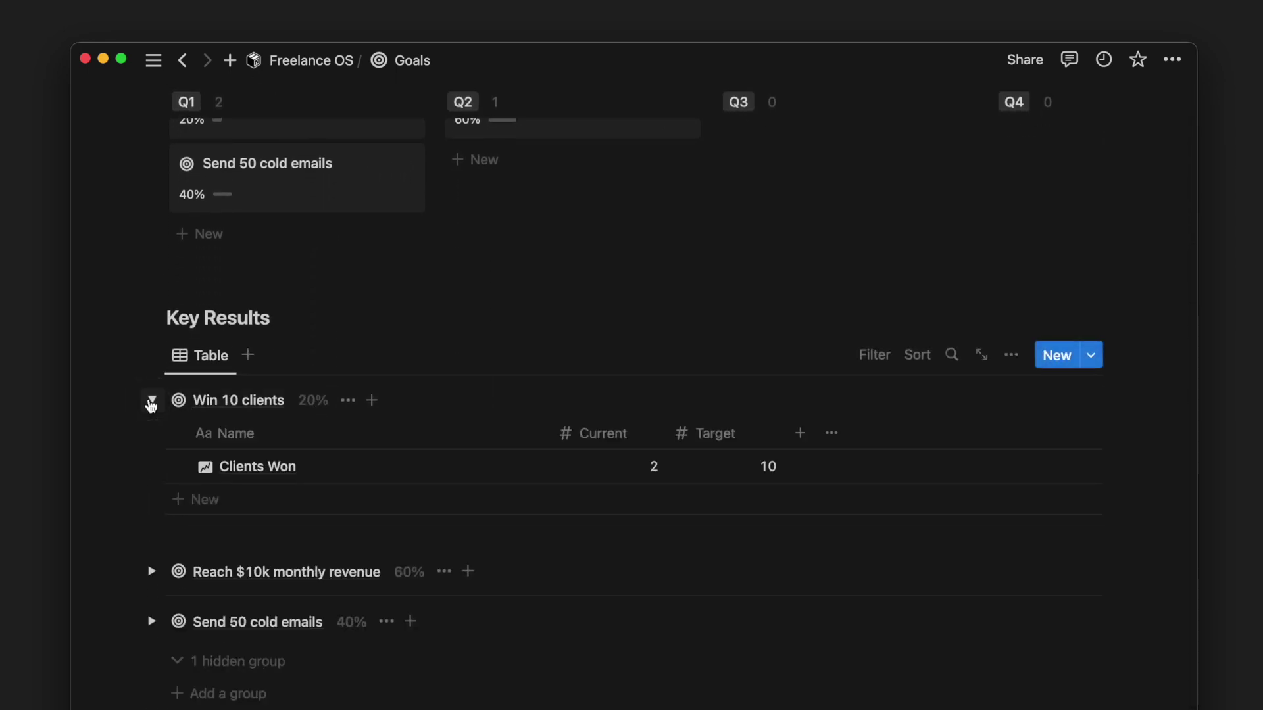
{"action": "left_click", "coordinate": [622, 460]}
{"action": "key", "text": "BackSpace"}
{"action": "type", "text": "4"}
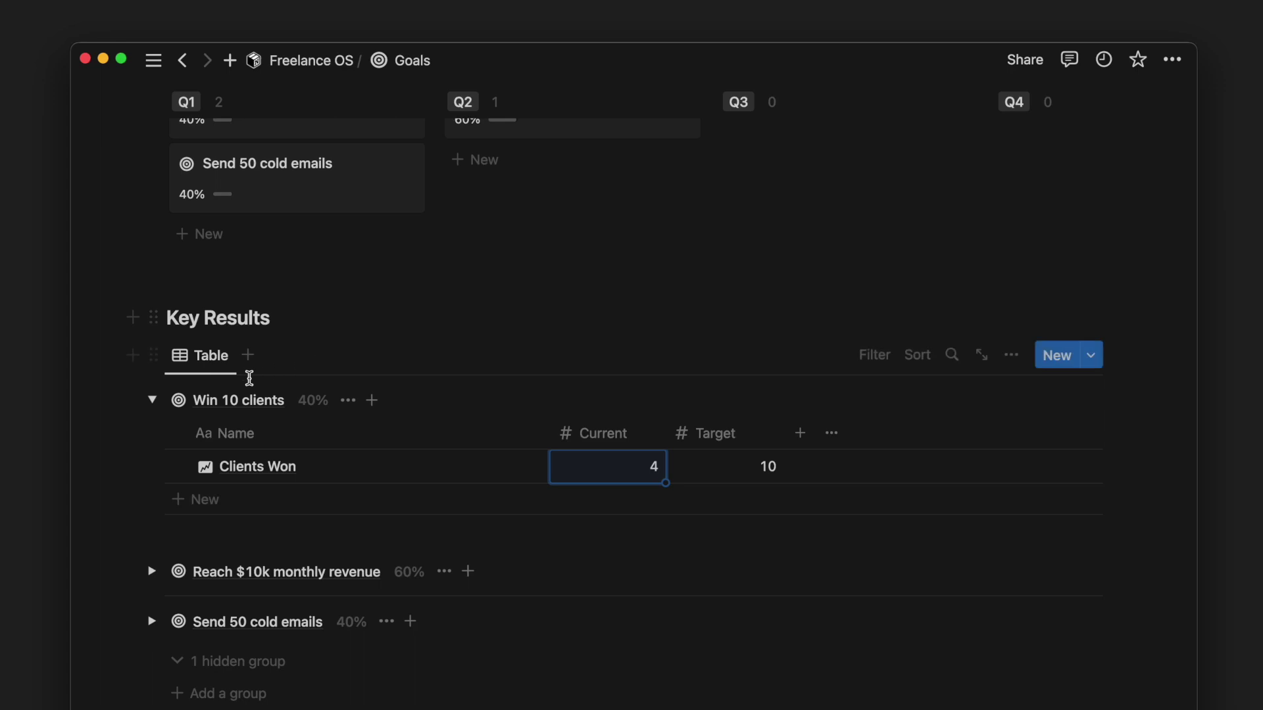
{"action": "left_click", "coordinate": [152, 399]}
{"action": "key", "text": "super+bracketleft"}
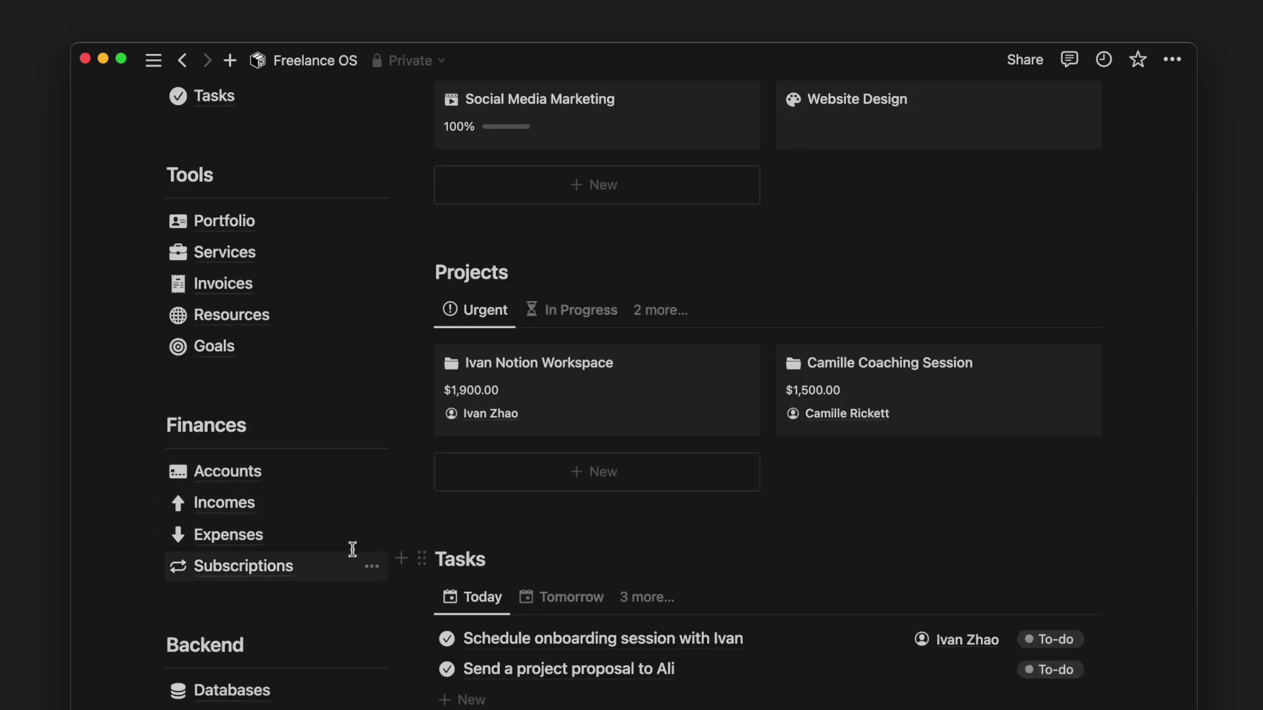
- On the Accounts page, add a Savings account with a $2,500.00 starting balance
{"action": "left_click", "coordinate": [347, 482]}
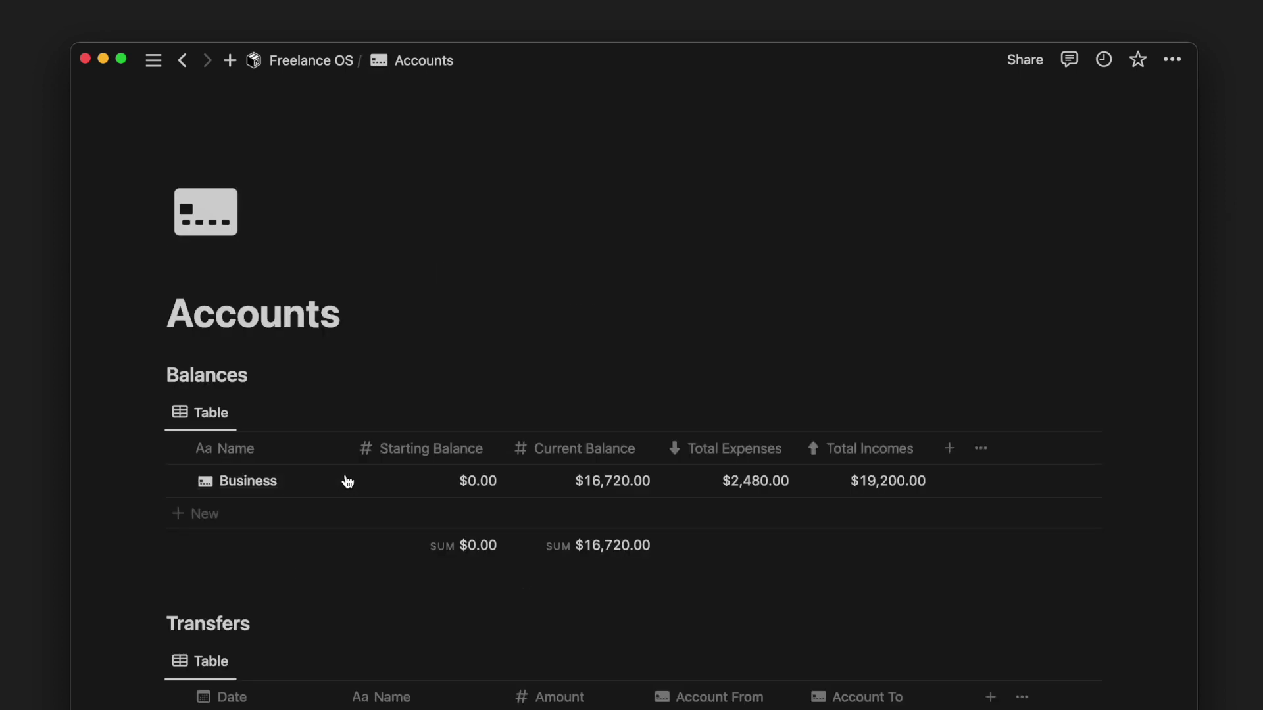
{"action": "left_click", "coordinate": [338, 514]}
{"action": "type", "text": "Savings"}
{"action": "key", "text": "Tab"}
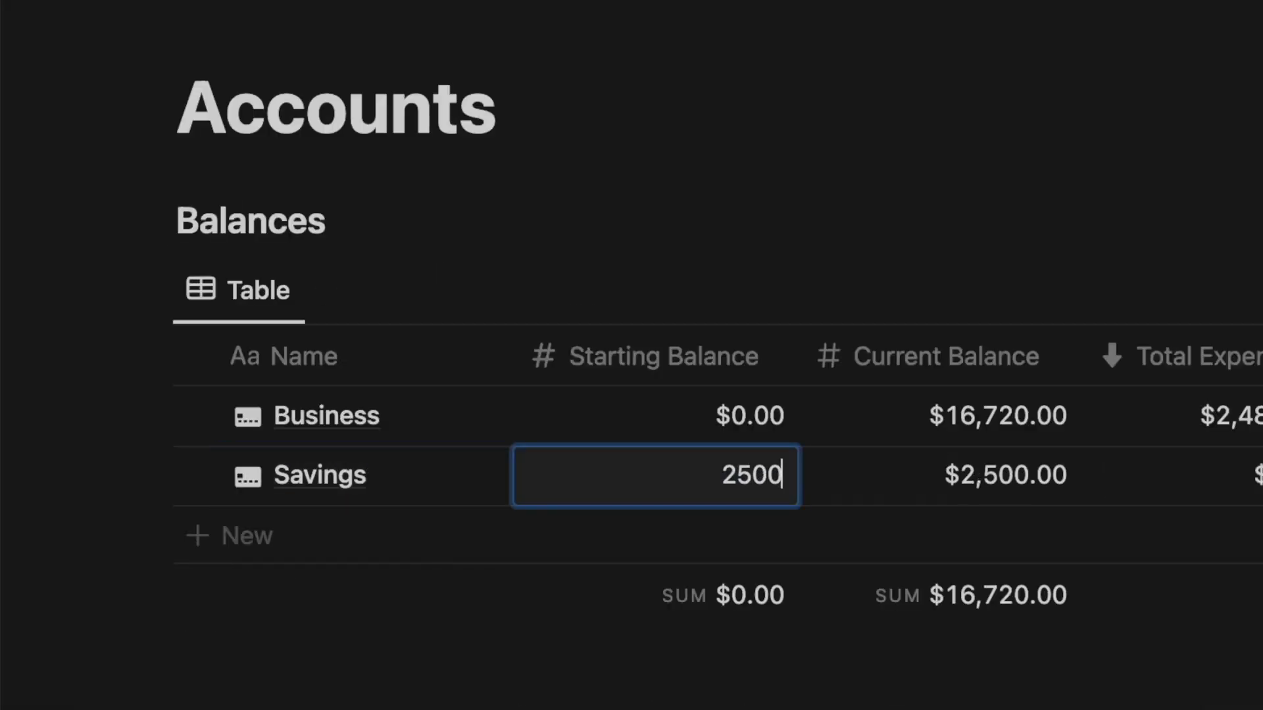
{"action": "key", "text": "Return"}
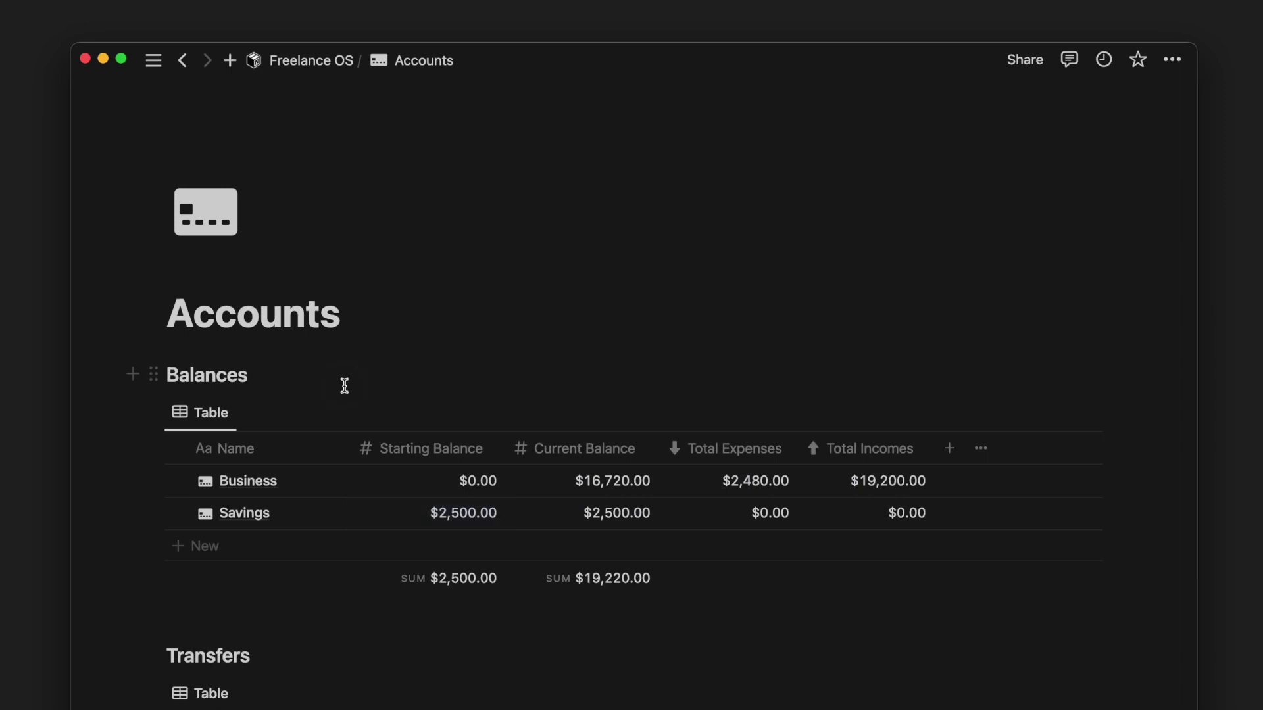
- Add a 'Monthly Savings' transfer row dated March 2, 2023
{"action": "scroll", "coordinate": [344, 387], "scroll_direction": "down", "scroll_amount": 5}
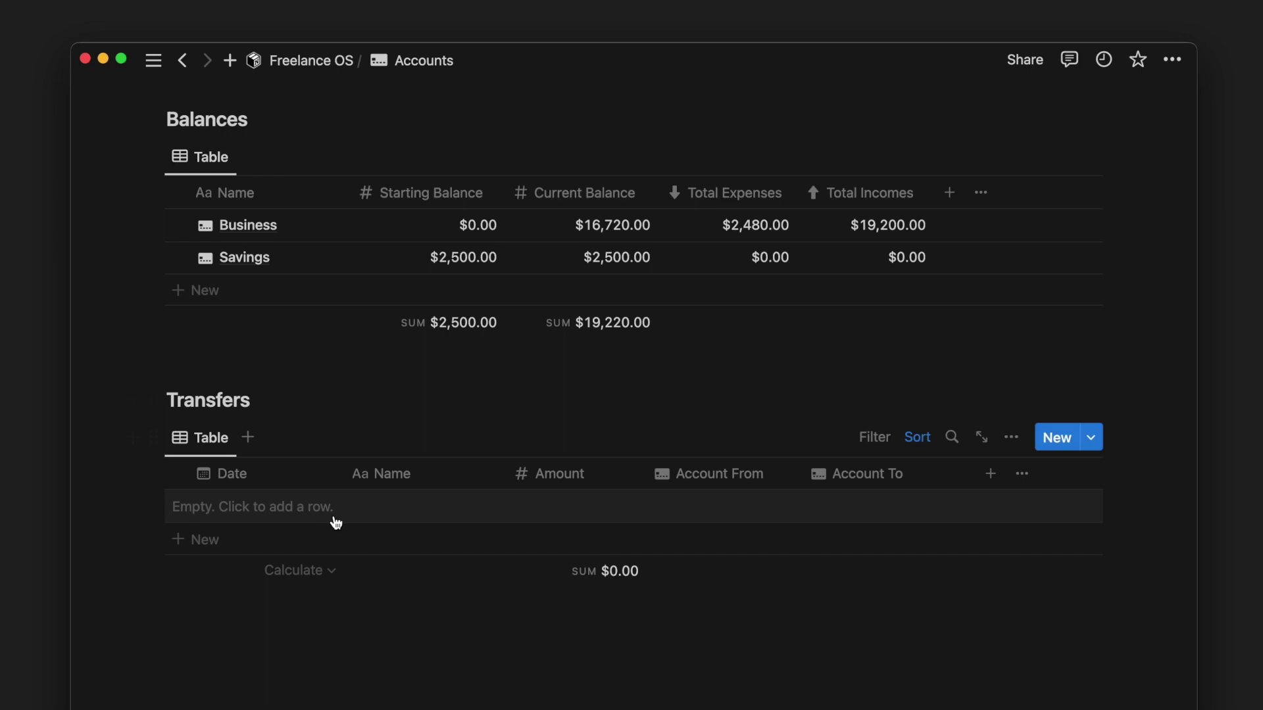
{"action": "left_click", "coordinate": [334, 520]}
{"action": "type", "text": "Monthly Savings"}
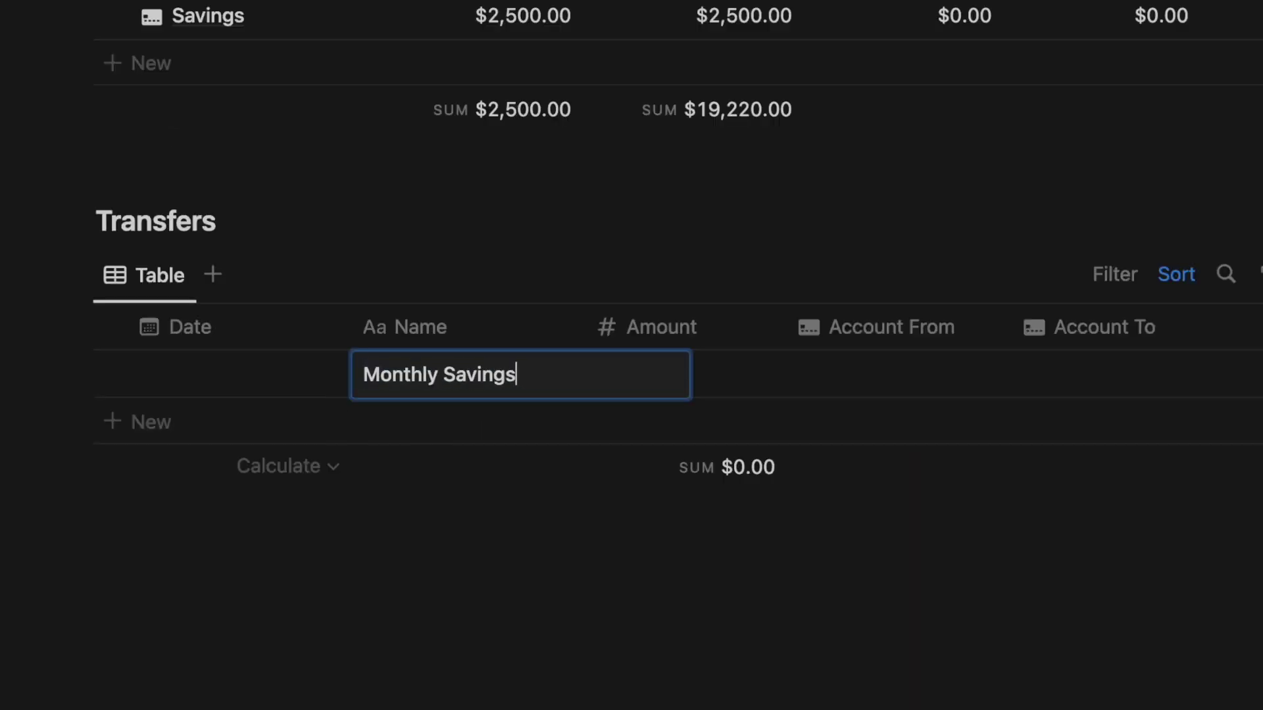
{"action": "left_click", "coordinate": [303, 506]}
{"action": "key", "text": "Escape"}
- Set the transfer to $1,000.00 from the Business account to Savings
{"action": "key", "text": "Right"}
{"action": "key", "text": "Right"}
{"action": "key", "text": "Return"}
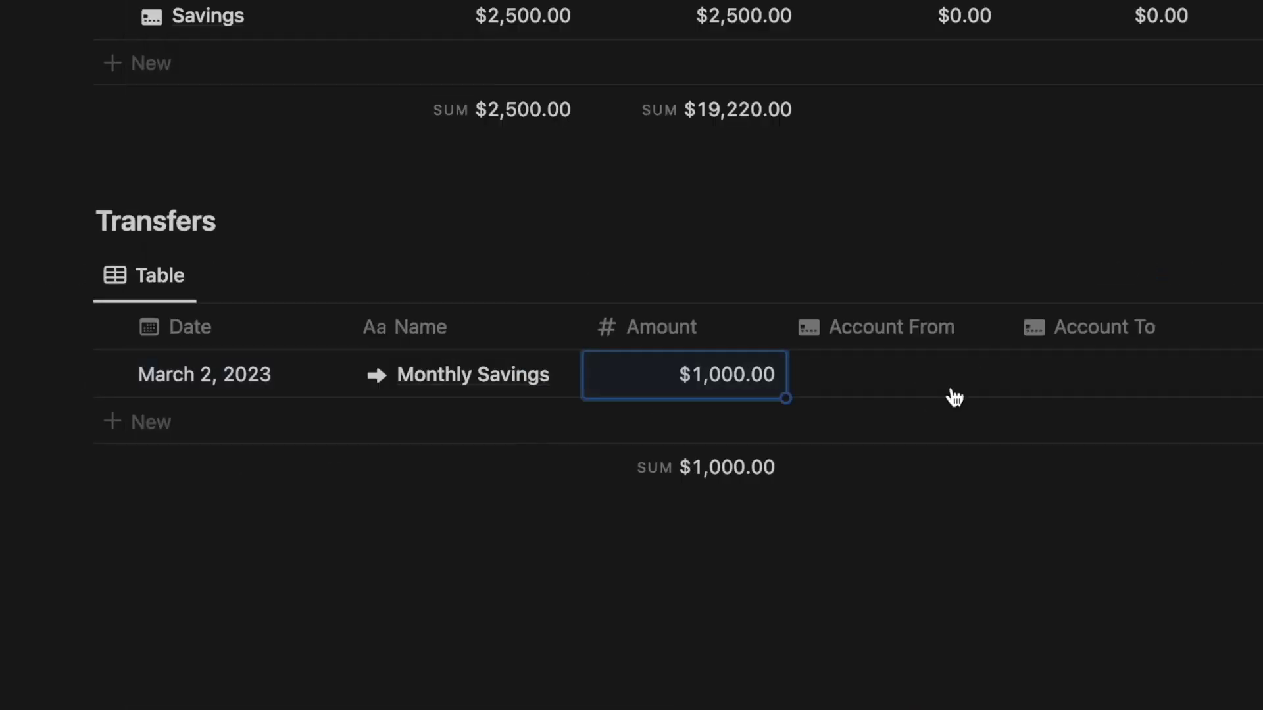
{"action": "left_click", "coordinate": [954, 388]}
{"action": "left_click", "coordinate": [984, 490]}
{"action": "left_click", "coordinate": [1089, 377]}
{"action": "left_click", "coordinate": [1128, 538]}
{"action": "key", "text": "Escape"}
{"action": "left_click", "coordinate": [1111, 273]}
{"action": "key", "text": "Escape"}
- Open the Business account, review its $15,720.00 balance, and start a new Monthly Report month
{"action": "left_click", "coordinate": [338, 491]}
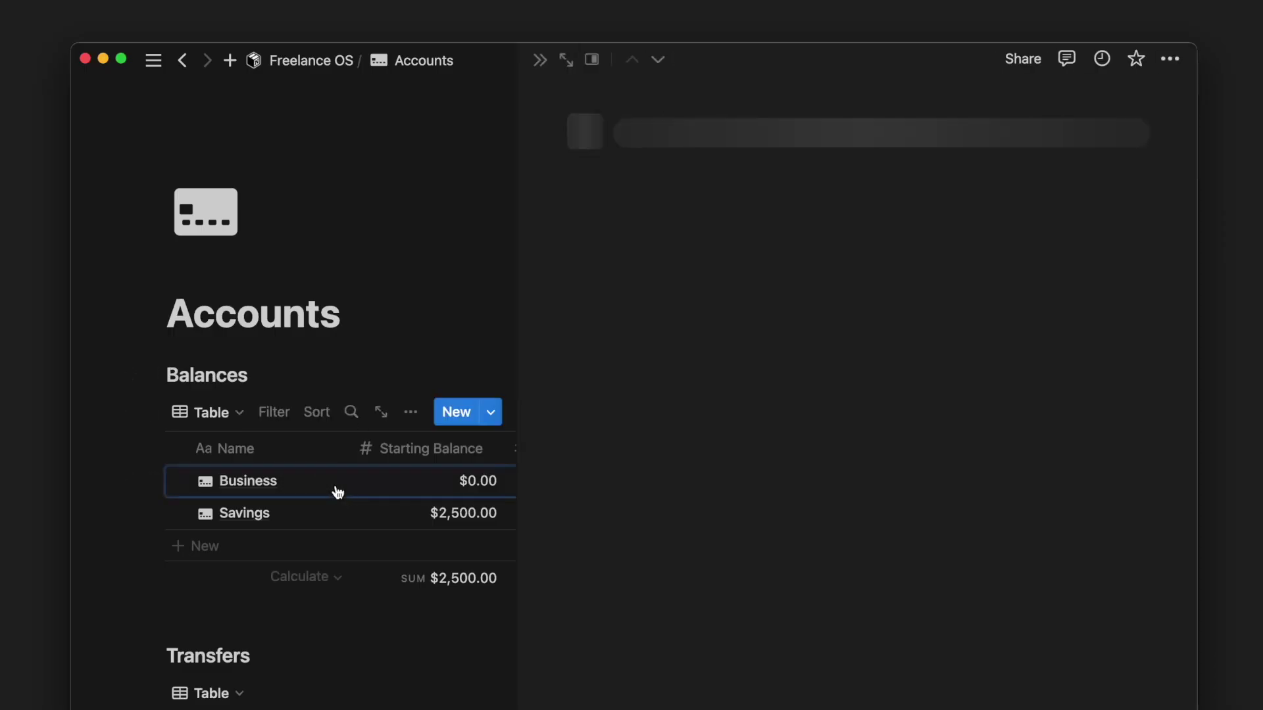
{"action": "scroll", "coordinate": [540, 516], "scroll_direction": "down", "scroll_amount": 5}
{"action": "scroll", "coordinate": [537, 518], "scroll_direction": "down", "scroll_amount": 8}
{"action": "scroll", "coordinate": [538, 517], "scroll_direction": "down", "scroll_amount": 10}
{"action": "scroll", "coordinate": [538, 517], "scroll_direction": "up", "scroll_amount": 15}
{"action": "scroll", "coordinate": [537, 518], "scroll_direction": "up", "scroll_amount": 2}
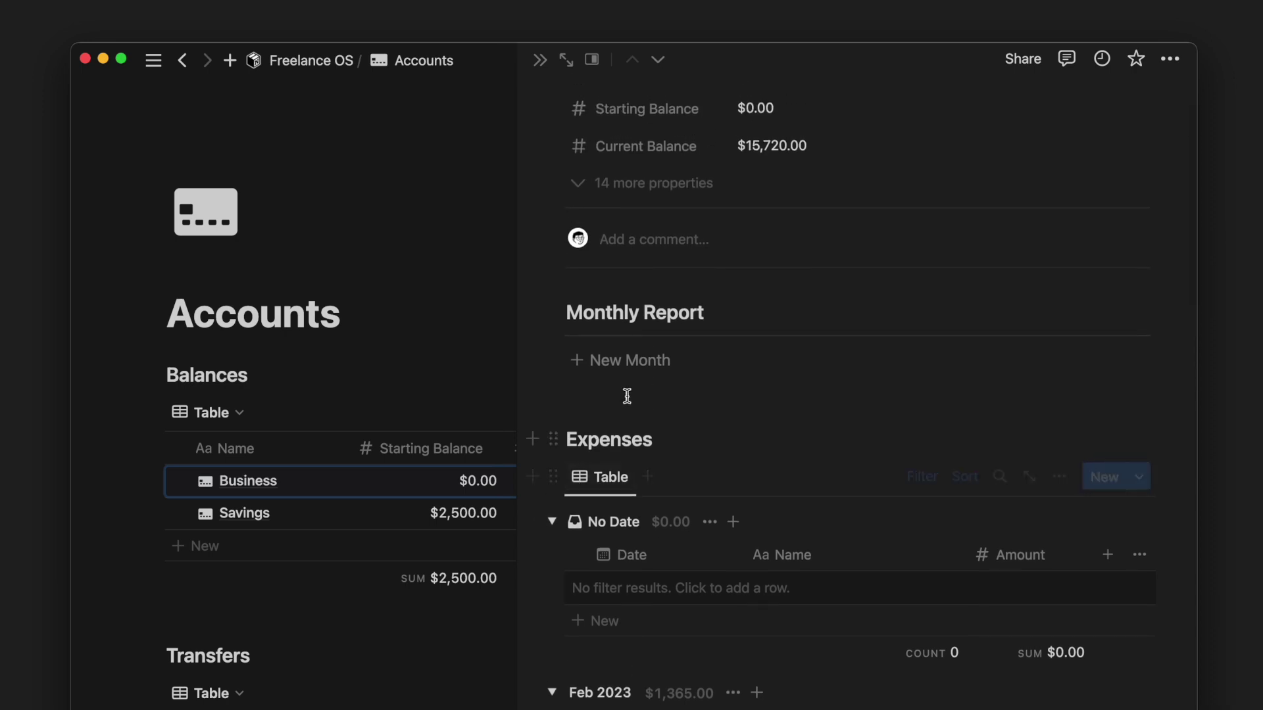
{"action": "left_click", "coordinate": [648, 374]}
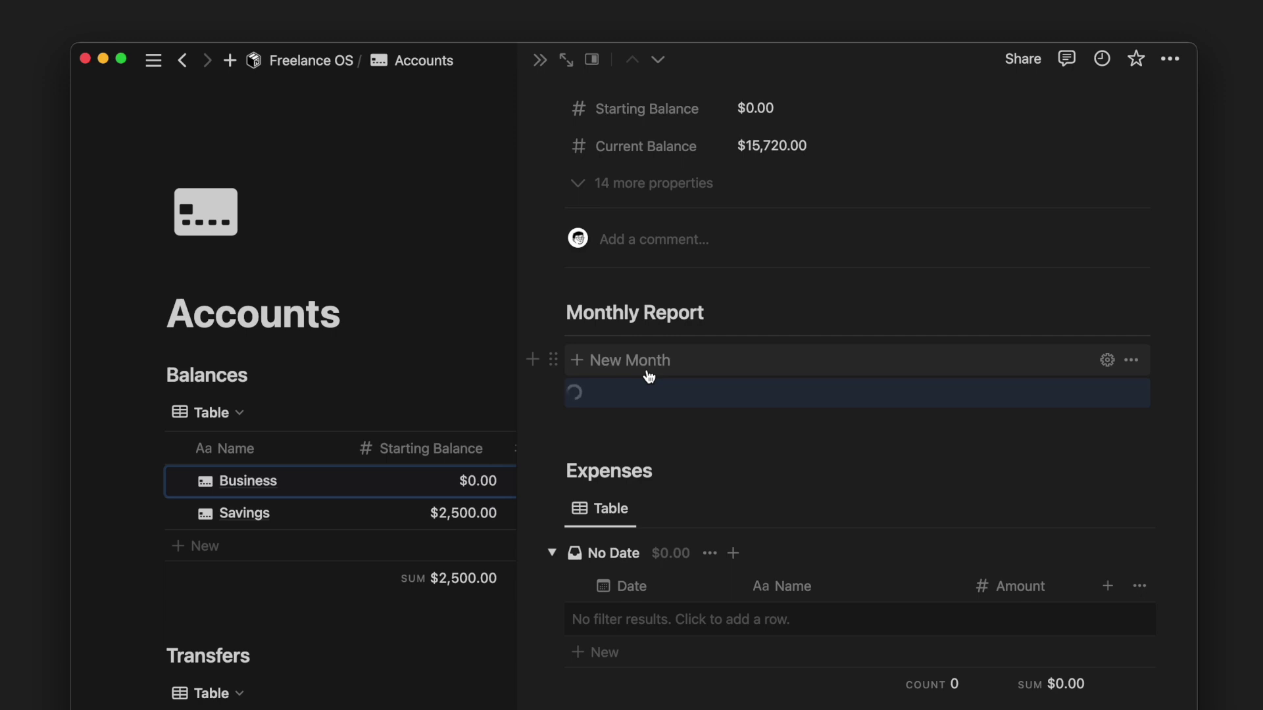
- Title the report 'Feb 2023 Report' and filter its Expenses to year 2023, month Feb
{"action": "left_click_drag", "start_coordinate": [322, 300], "coordinate": [166, 310]}
{"action": "type", "text": "Feb 2023 Report"}
{"action": "scroll", "coordinate": [564, 329], "scroll_direction": "down", "scroll_amount": 3}
{"action": "left_click", "coordinate": [510, 293]}
{"action": "type", "text": "2023"}
{"action": "left_click", "coordinate": [625, 290]}
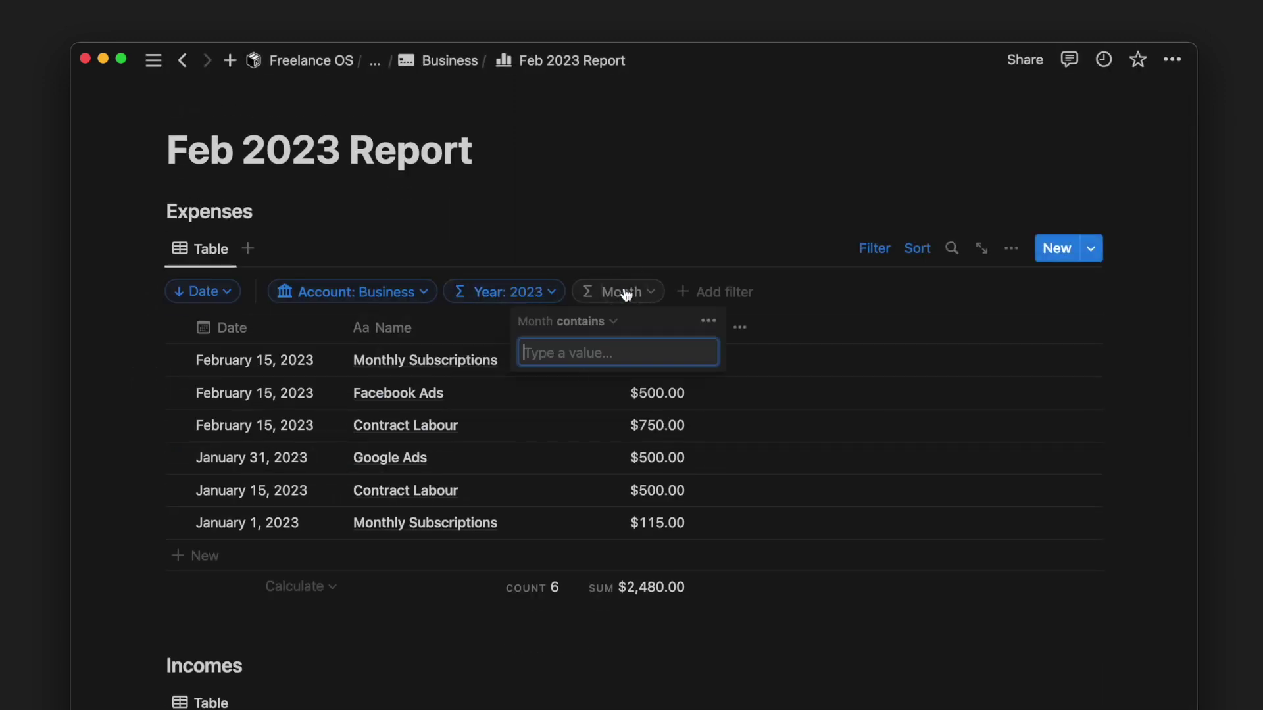
{"action": "type", "text": "Feb"}
- Filter the Incomes table to year 2023 and month Feb
{"action": "scroll", "coordinate": [862, 254], "scroll_direction": "down", "scroll_amount": 5}
{"action": "left_click", "coordinate": [487, 303]}
{"action": "type", "text": "2023"}
{"action": "left_click", "coordinate": [618, 303]}
{"action": "type", "text": "Feb"}
{"action": "left_click", "coordinate": [837, 302]}
- Filter the Transfers table to year 2023 and month Feb
{"action": "scroll", "coordinate": [818, 307], "scroll_direction": "down", "scroll_amount": 5}
{"action": "left_click", "coordinate": [415, 397]}
{"action": "type", "text": "2023"}
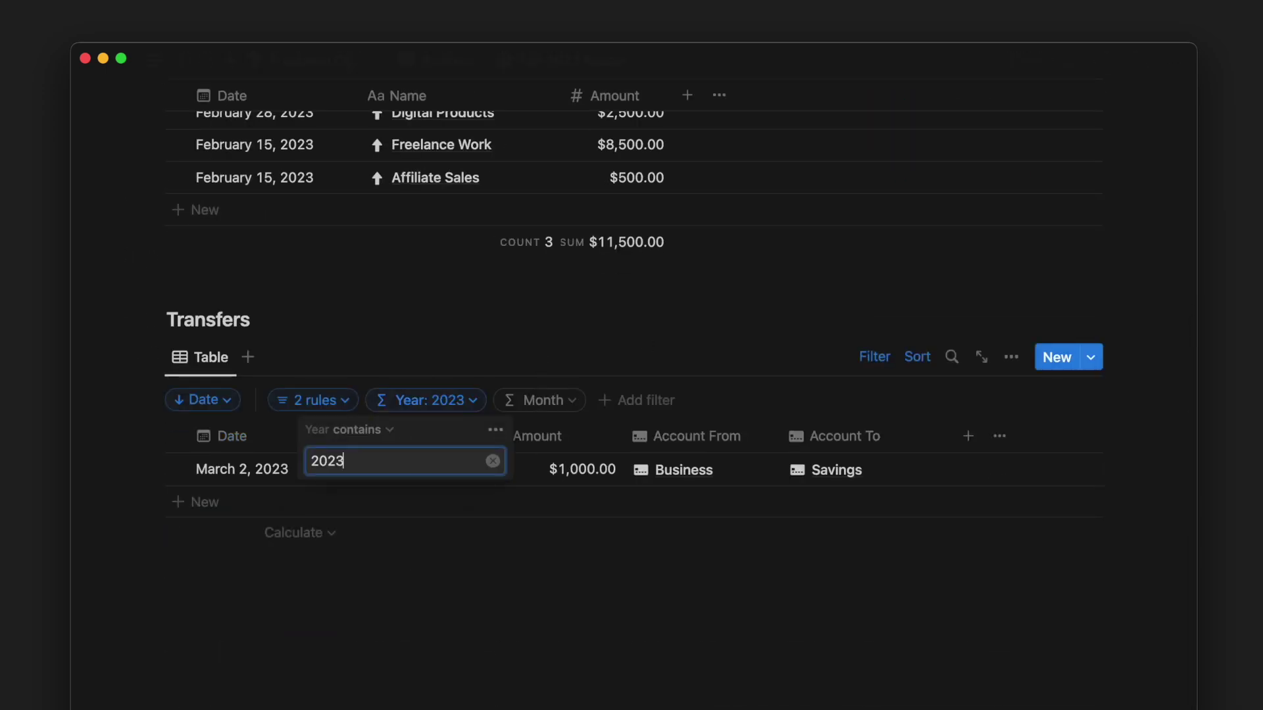
{"action": "left_click", "coordinate": [550, 397]}
{"action": "type", "text": "Feb"}
{"action": "left_click", "coordinate": [885, 381]}
{"action": "scroll", "coordinate": [888, 401], "scroll_direction": "up", "scroll_amount": 6}
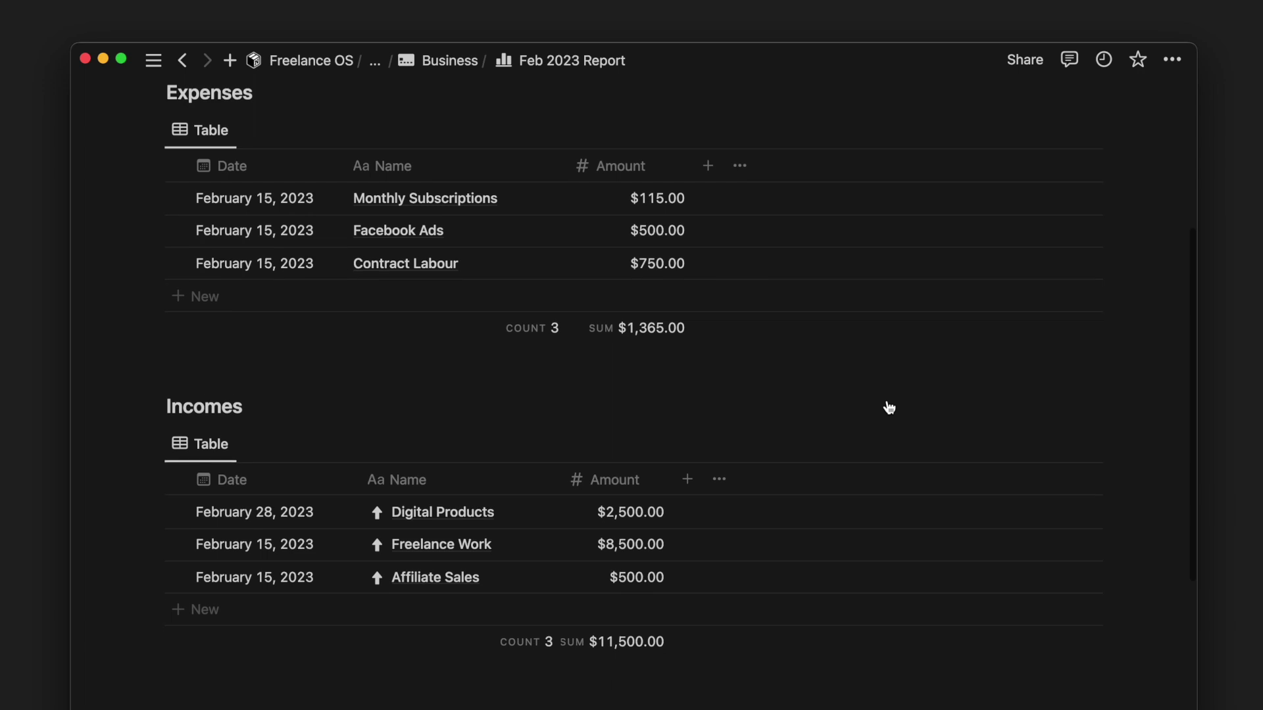
{"action": "scroll", "coordinate": [887, 400], "scroll_direction": "up", "scroll_amount": 4}
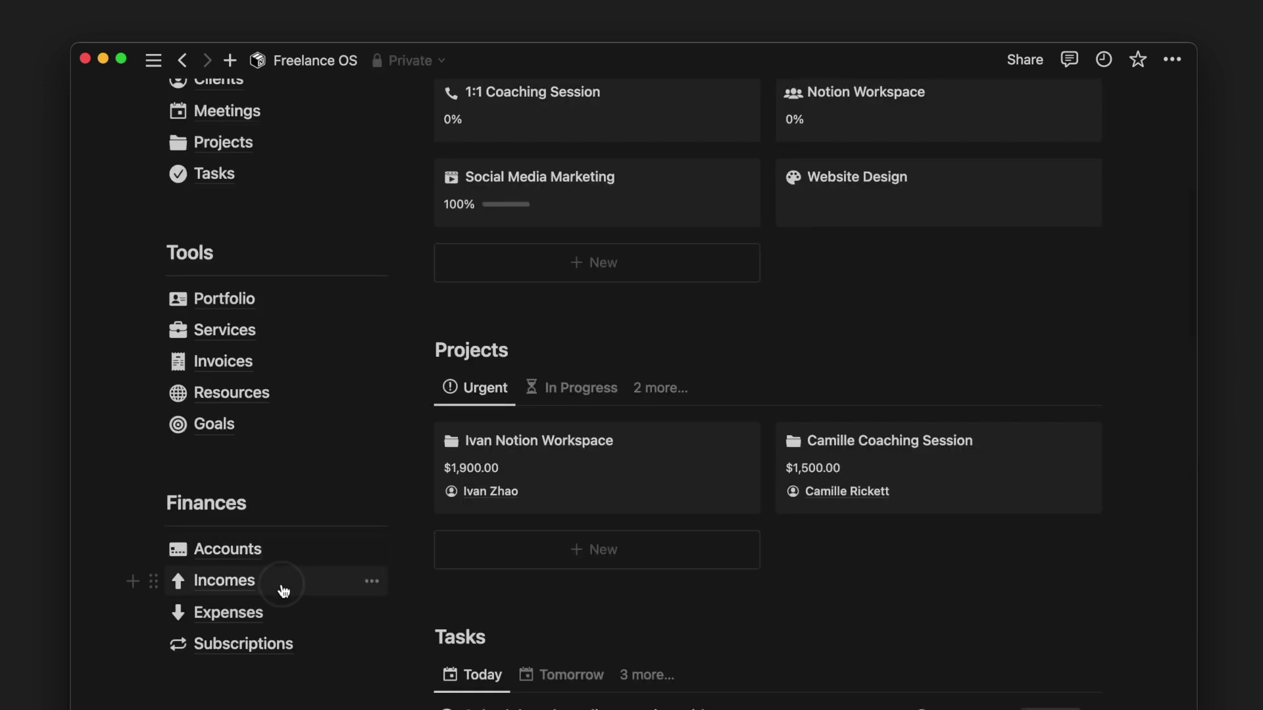
- On the Incomes page, add a Freelance Work income dated March 2, 2023
{"action": "left_click", "coordinate": [283, 590]}
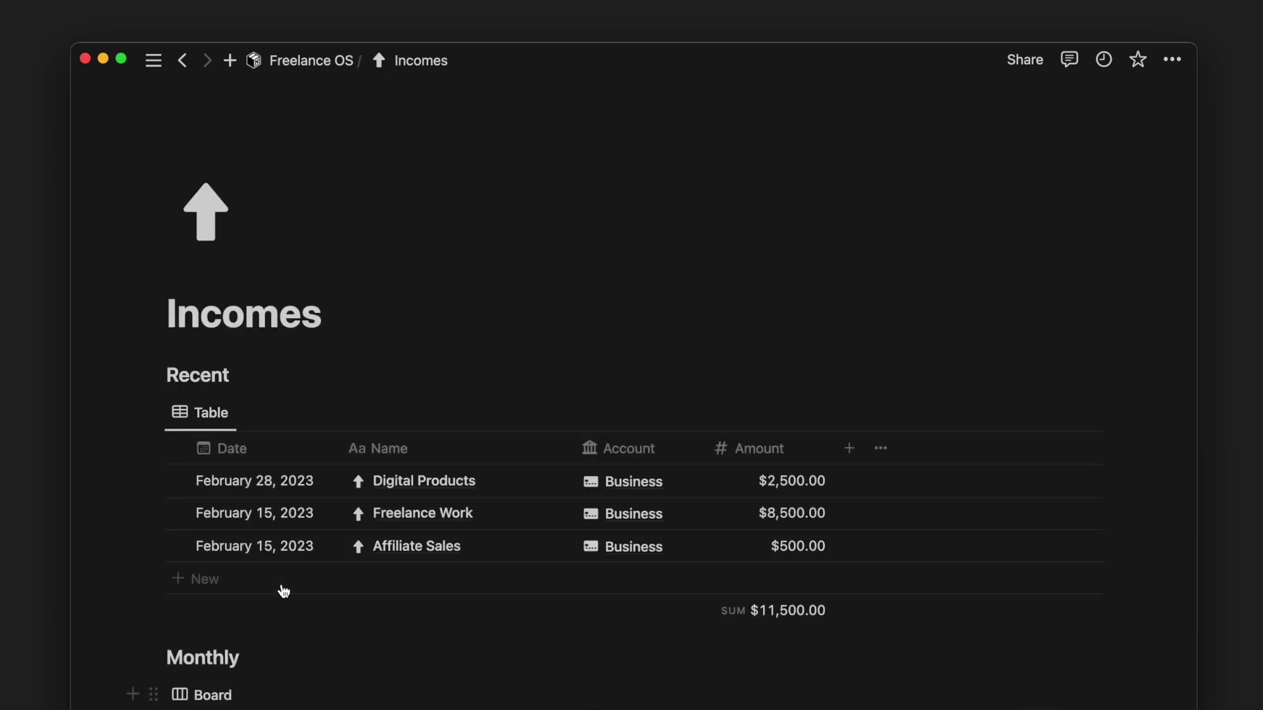
{"action": "scroll", "coordinate": [283, 590], "scroll_direction": "down", "scroll_amount": 3}
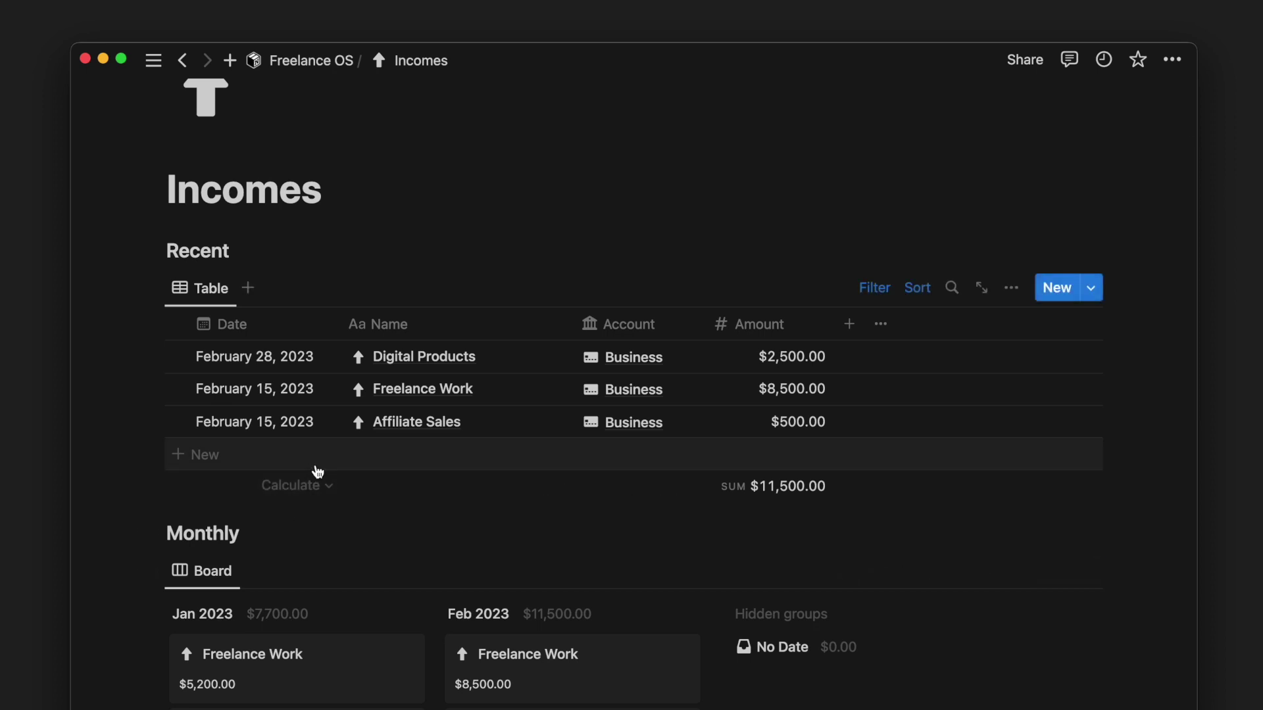
{"action": "left_click", "coordinate": [316, 467]}
{"action": "type", "text": "Income"}
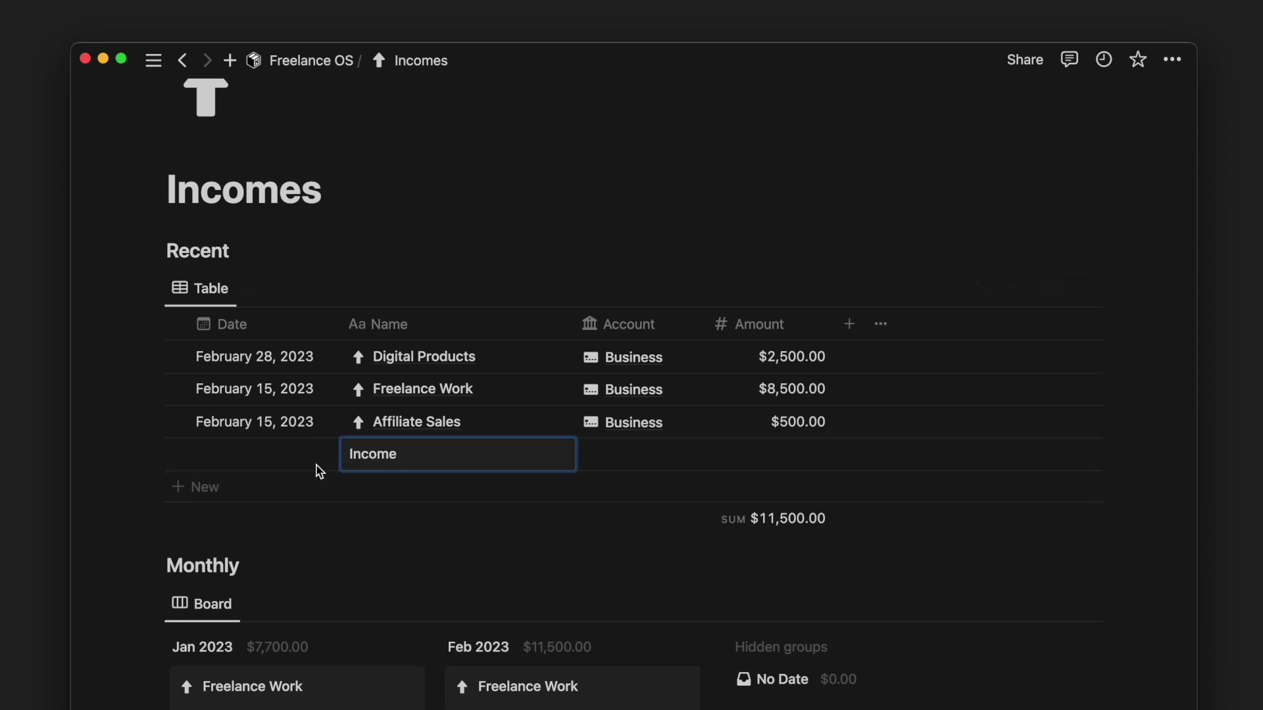
{"action": "type", "text": "Freelance Work"}
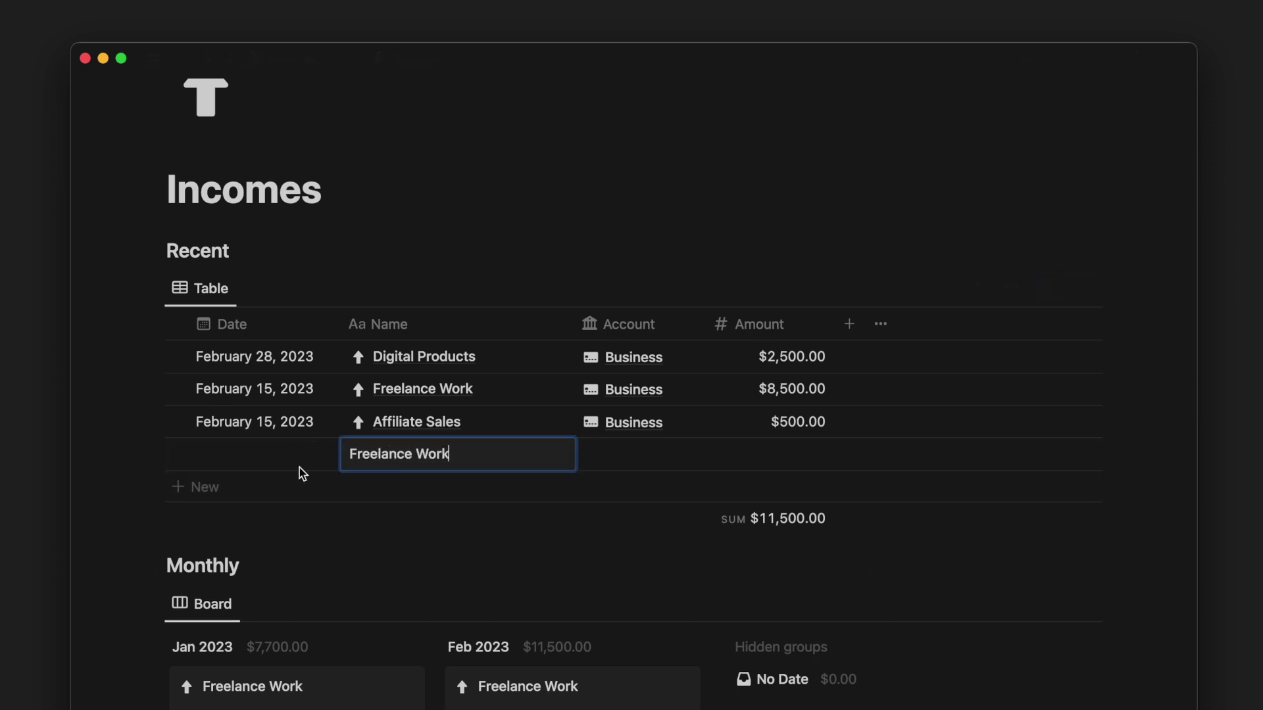
{"action": "left_click", "coordinate": [254, 472]}
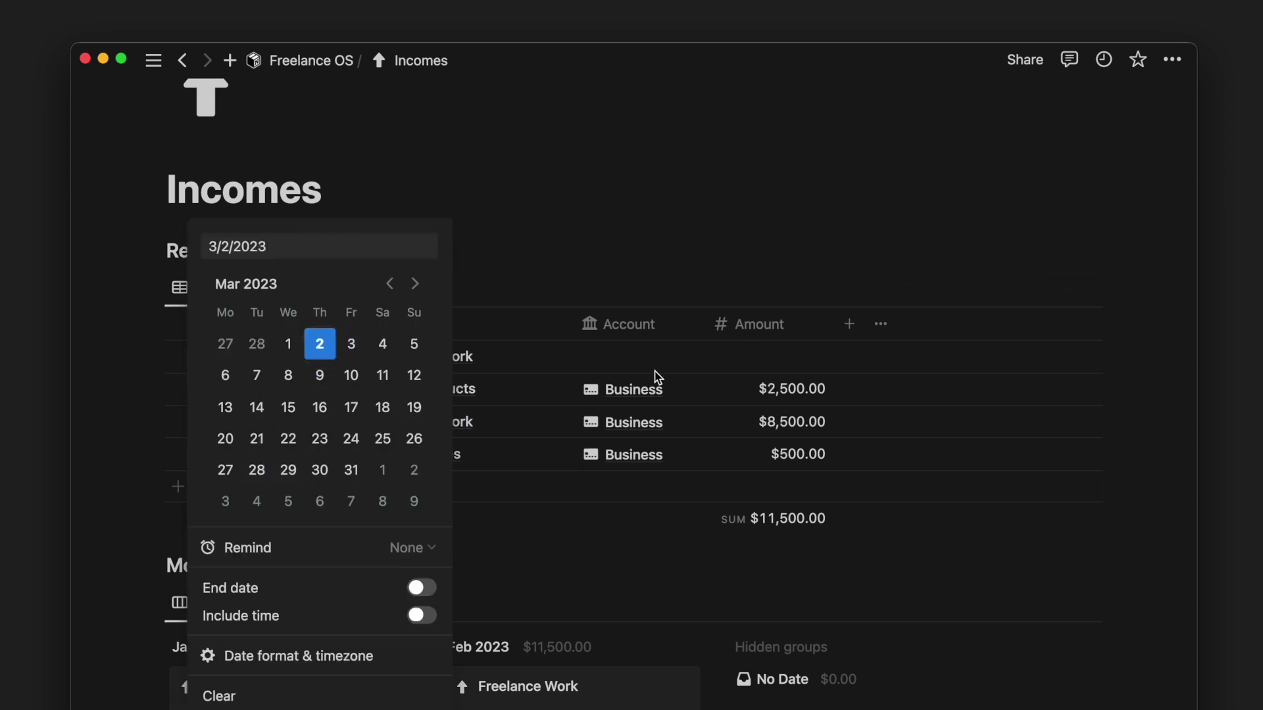
{"action": "left_click", "coordinate": [628, 356]}
- Link the income to the Business account and set its amount to $1,500.00
{"action": "left_click", "coordinate": [638, 421]}
{"action": "left_click", "coordinate": [755, 357]}
{"action": "left_click", "coordinate": [756, 356]}
{"action": "type", "text": "1500"}
{"action": "key", "text": "Return"}
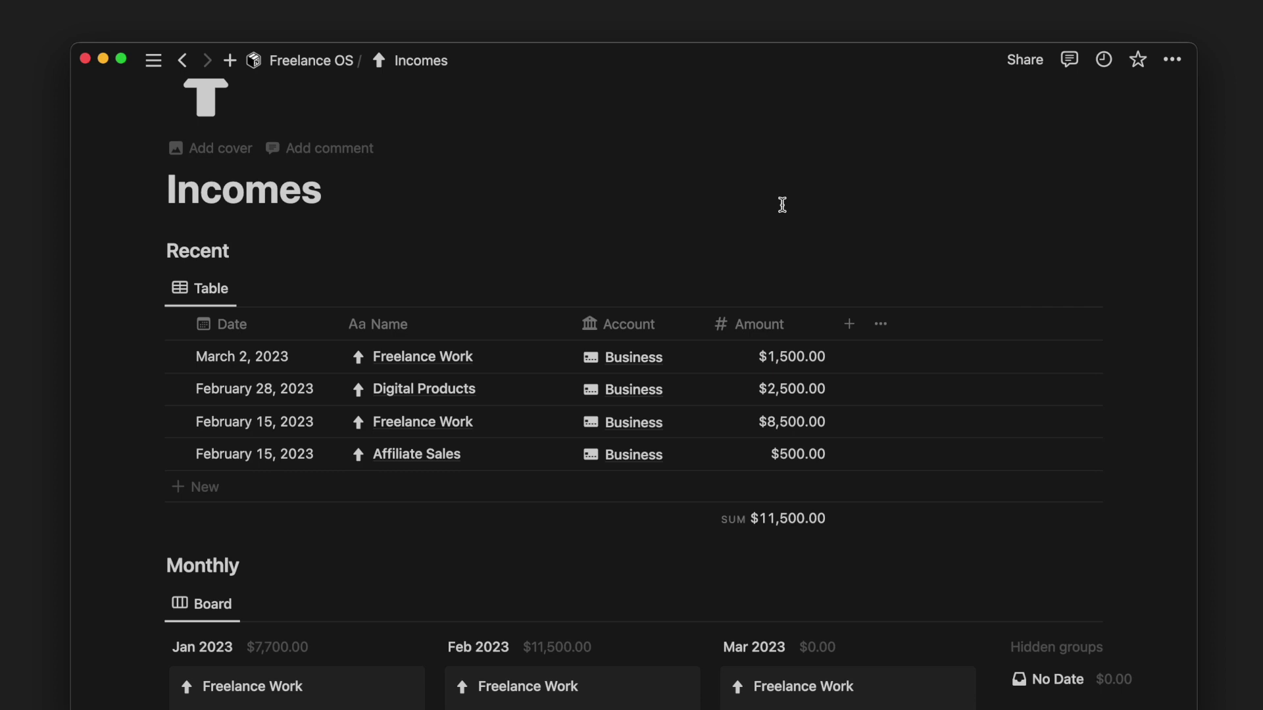
{"action": "scroll", "coordinate": [782, 205], "scroll_direction": "down", "scroll_amount": 5}
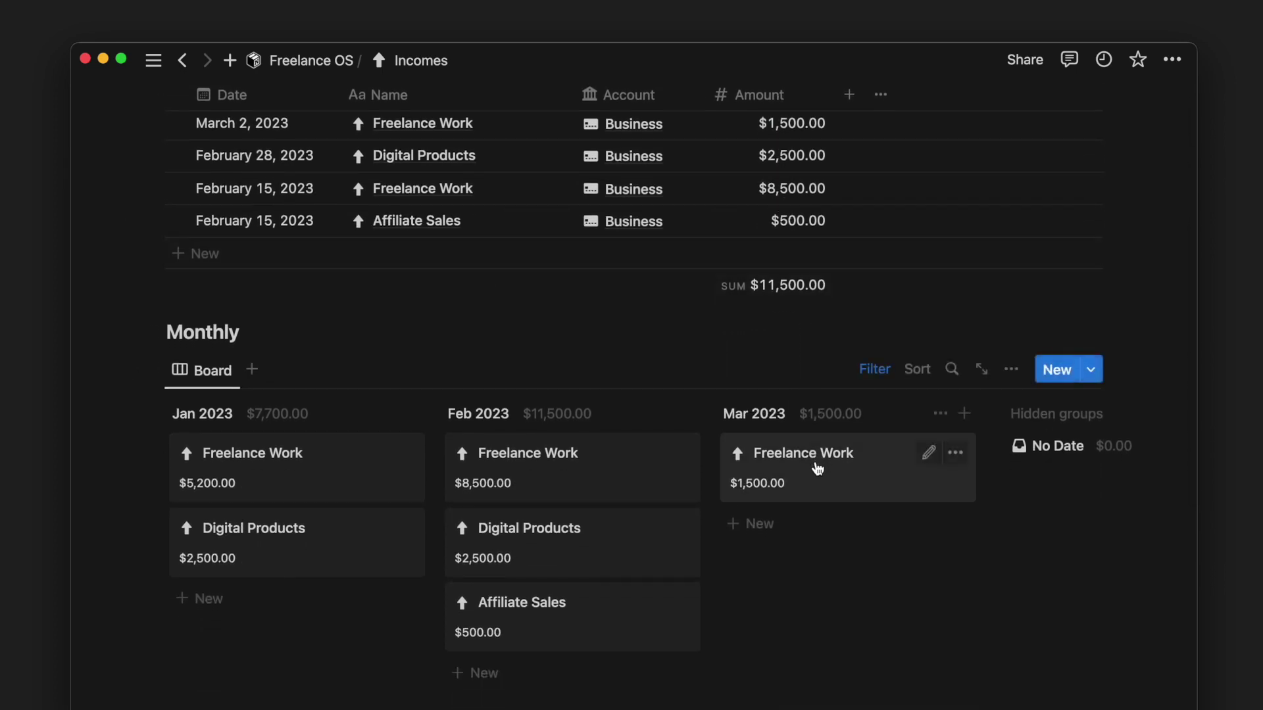
{"action": "scroll", "coordinate": [820, 610], "scroll_direction": "down", "scroll_amount": 9}
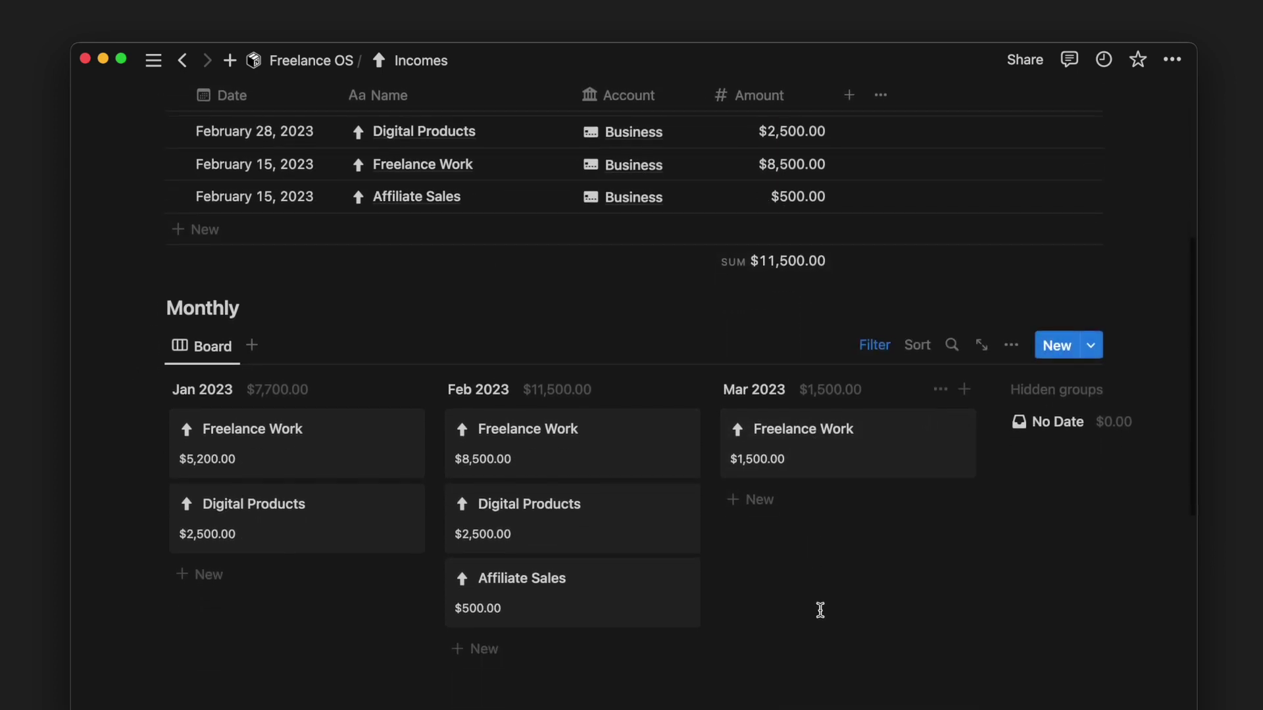
{"action": "scroll", "coordinate": [822, 613], "scroll_direction": "down", "scroll_amount": 1}
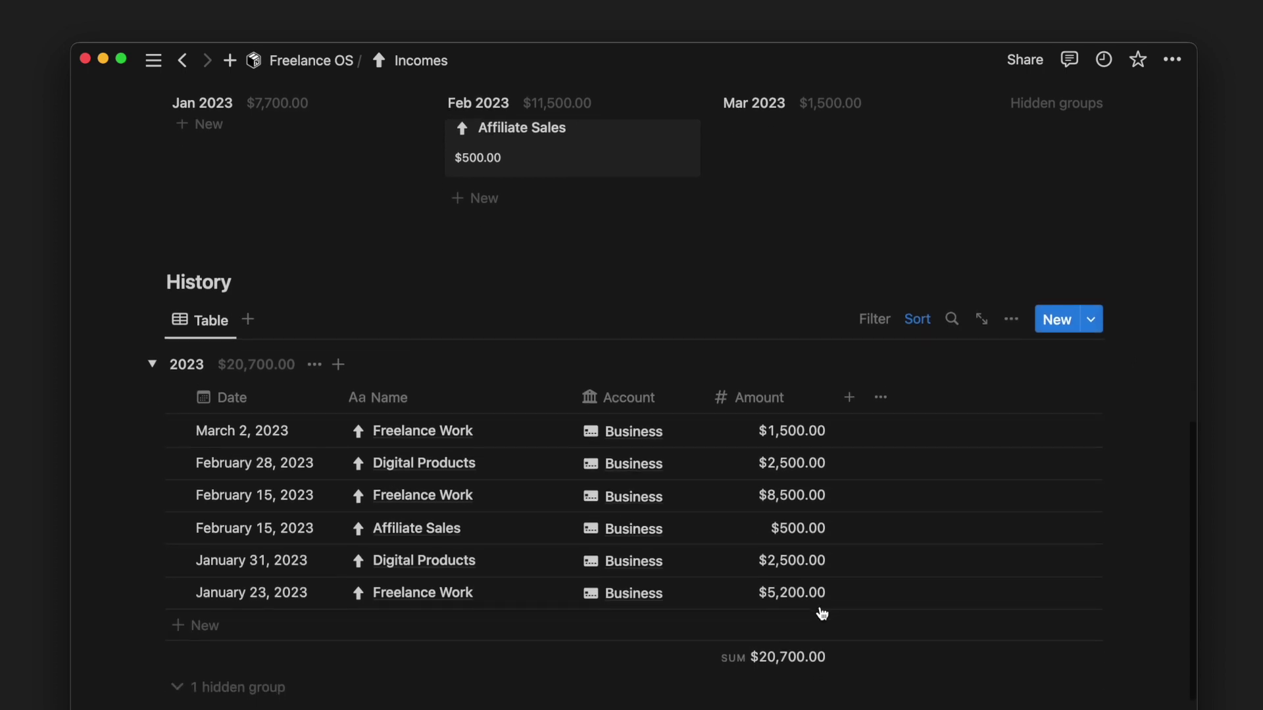
{"action": "key", "text": "super+bracketleft"}
{"action": "left_click", "coordinate": [305, 559]}
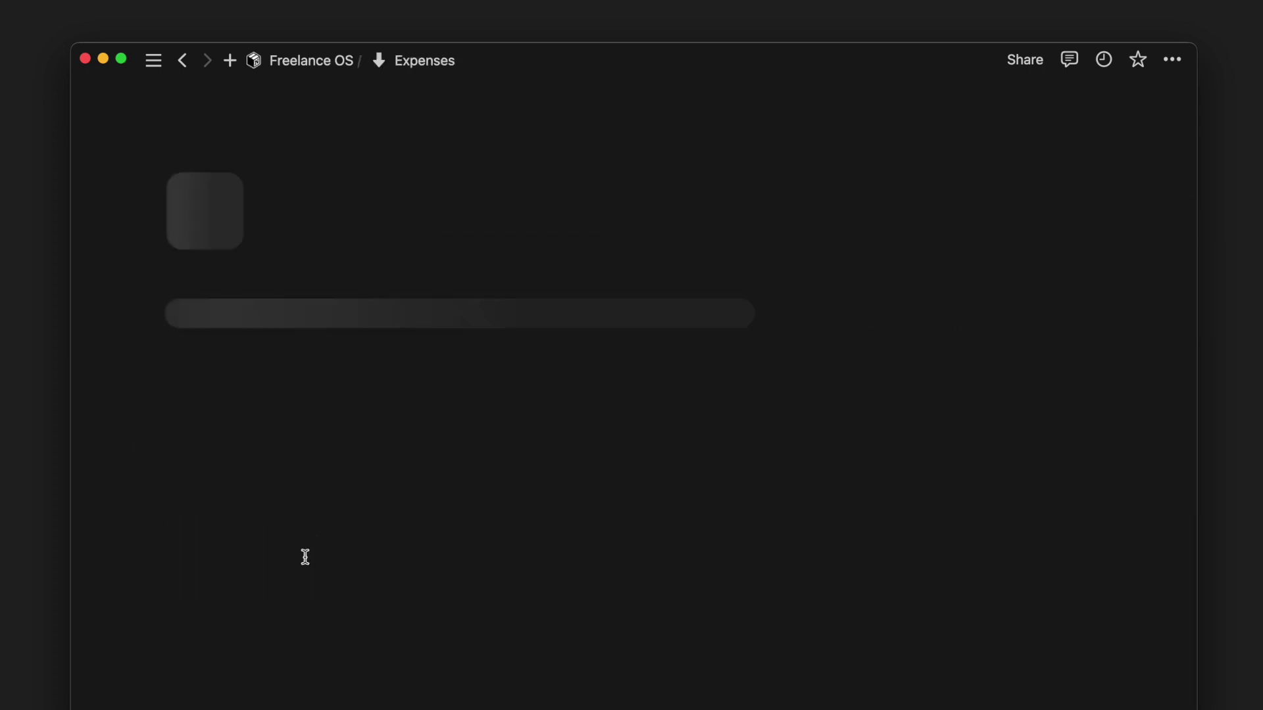
- Review the Monthly and History expense tables, then go to the Subscriptions page
{"action": "scroll", "coordinate": [507, 395], "scroll_direction": "down", "scroll_amount": 6}
{"action": "scroll", "coordinate": [507, 394], "scroll_direction": "down", "scroll_amount": 1}
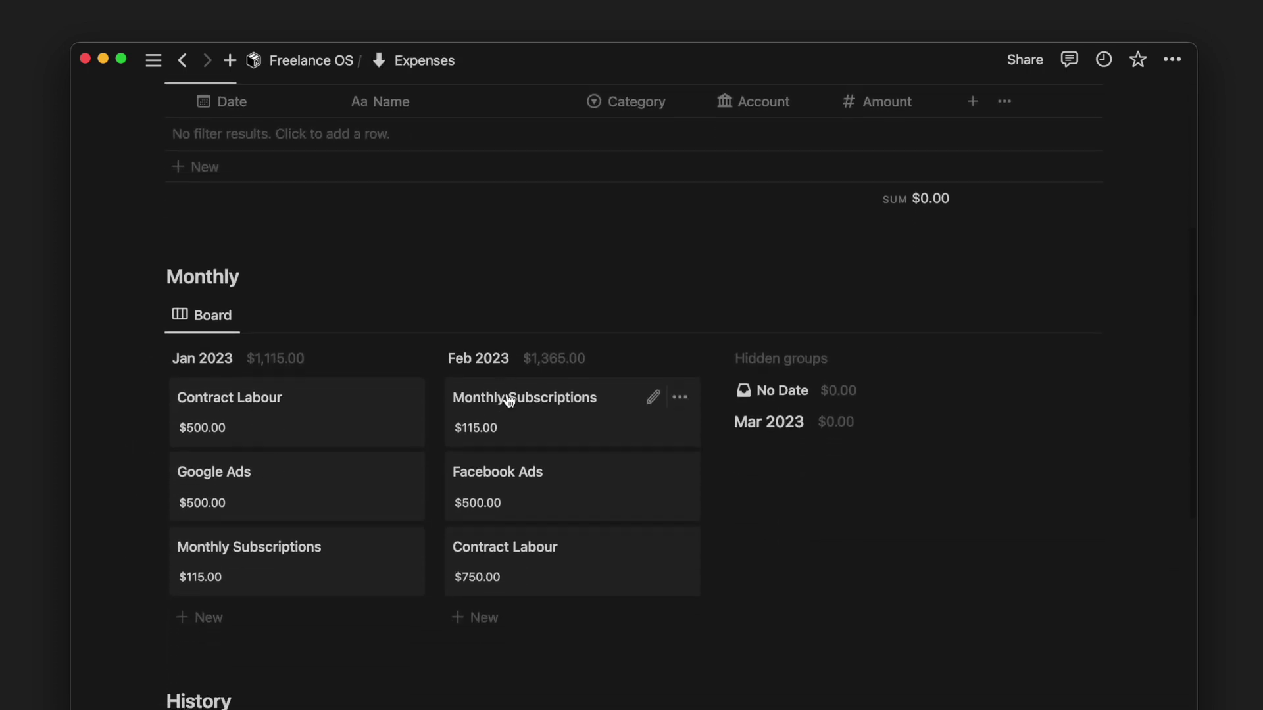
{"action": "scroll", "coordinate": [508, 398], "scroll_direction": "down", "scroll_amount": 5}
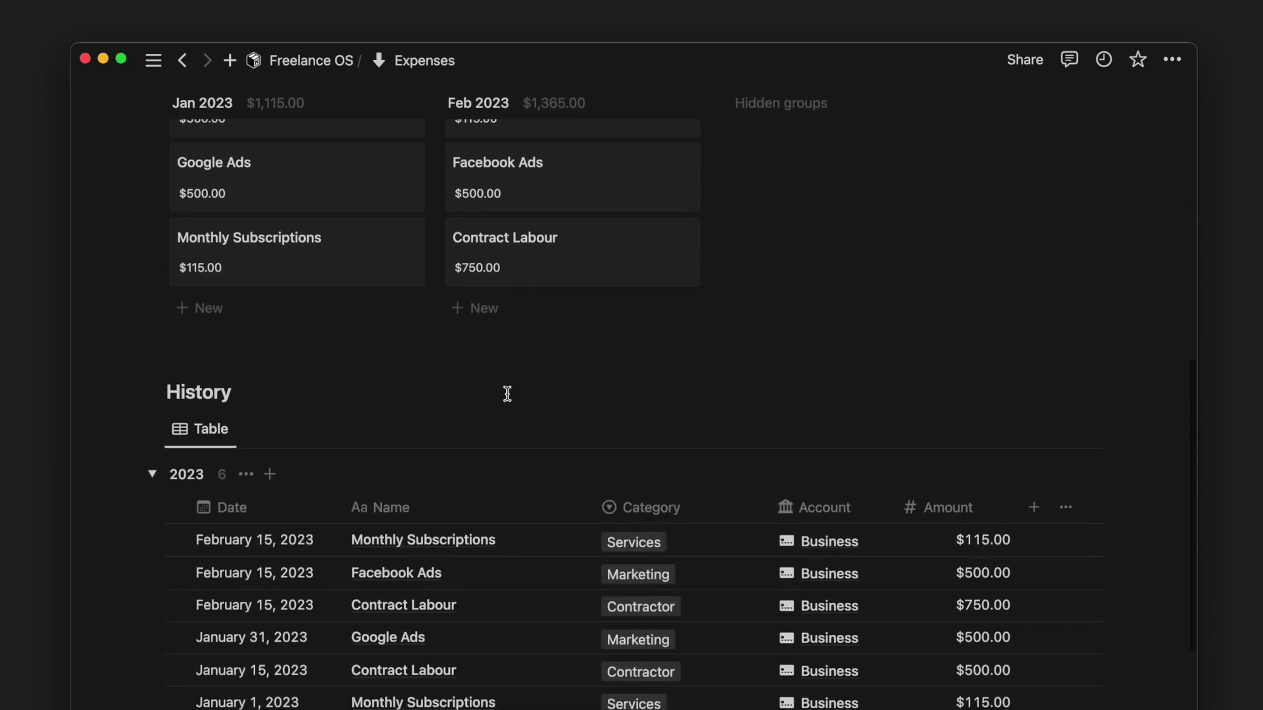
{"action": "scroll", "coordinate": [507, 394], "scroll_direction": "down", "scroll_amount": 2}
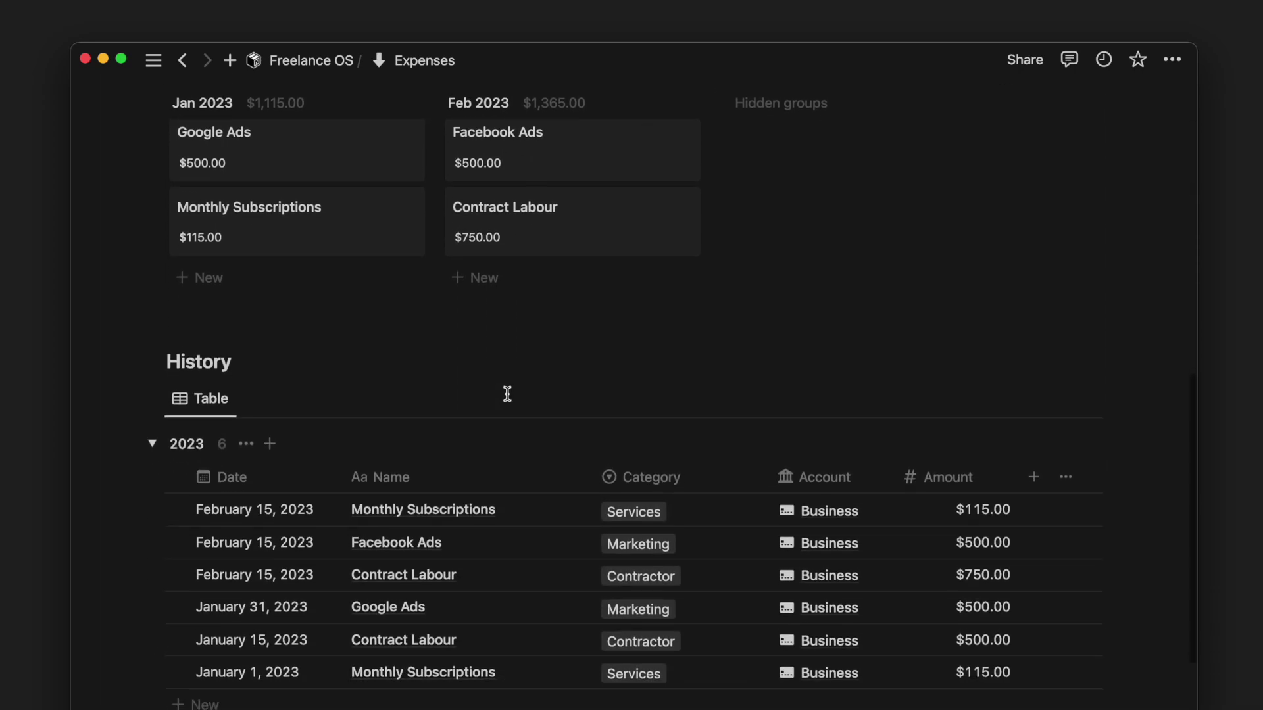
{"action": "scroll", "coordinate": [507, 394], "scroll_direction": "up", "scroll_amount": 8}
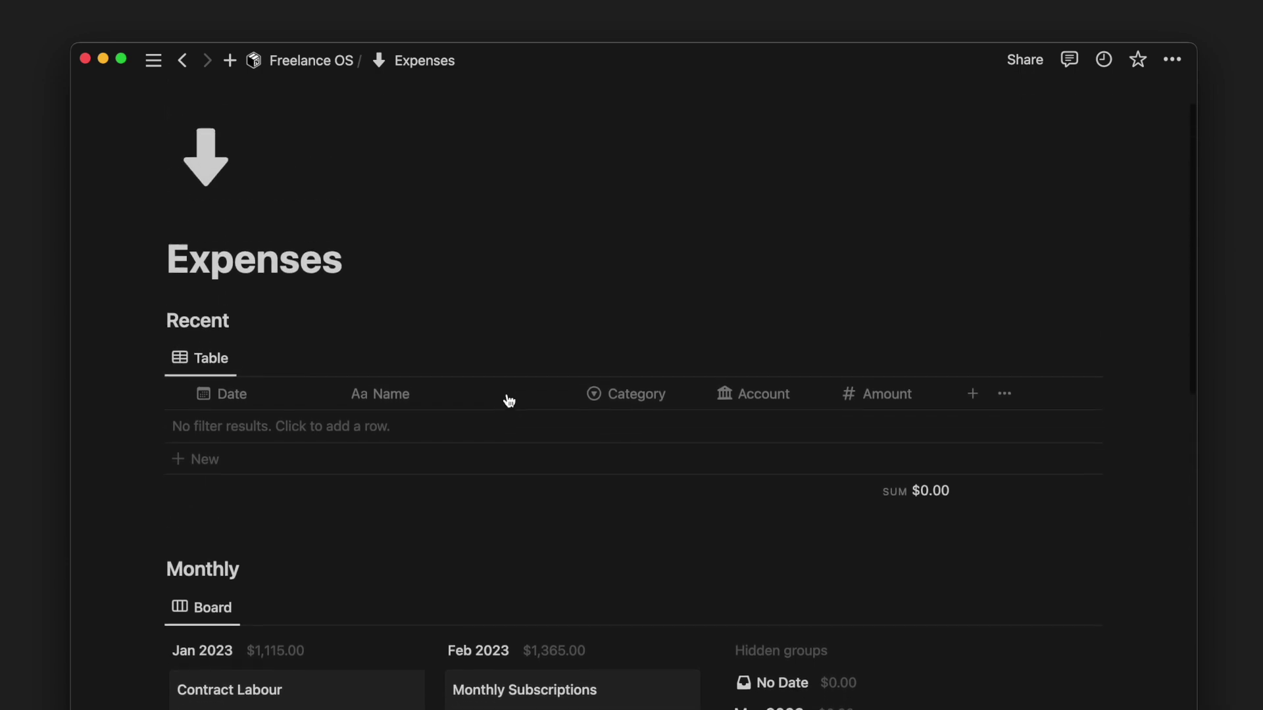
{"action": "key", "text": "super+bracketleft"}
{"action": "left_click", "coordinate": [341, 588]}
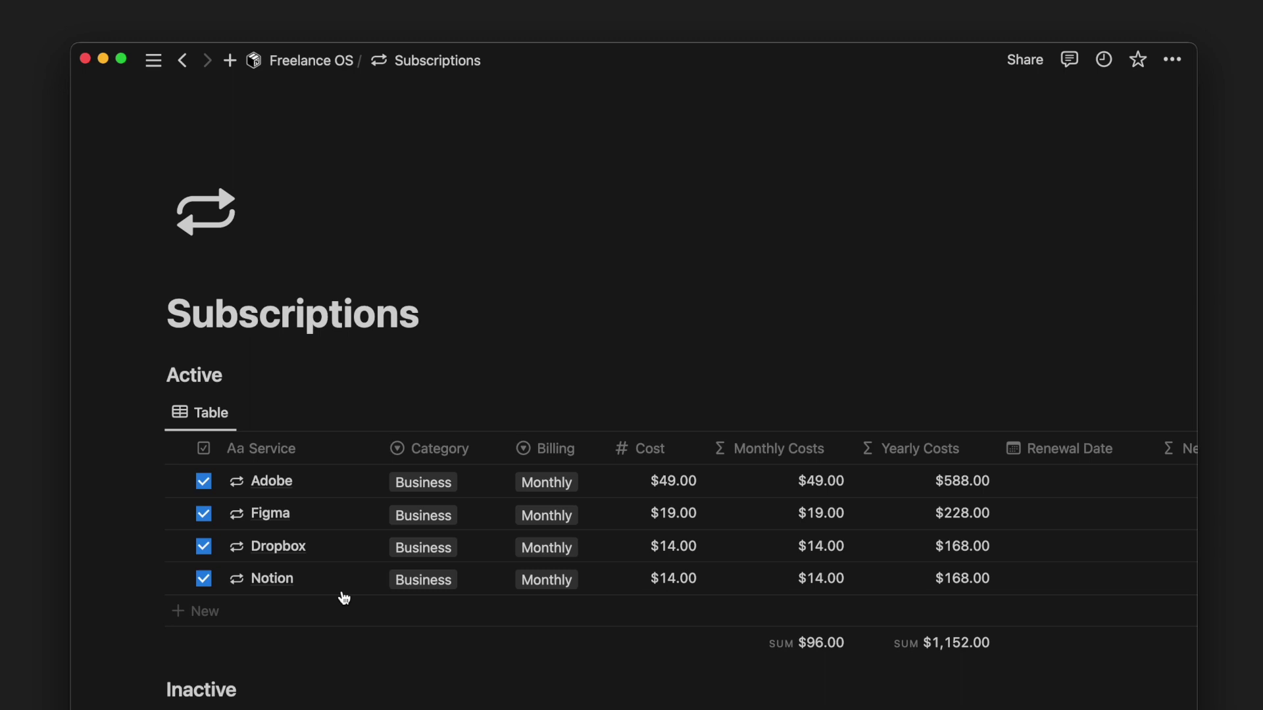
- Mark Adobe inactive and add an active Canva subscription, Business category, costing $19.00
{"action": "scroll", "coordinate": [343, 597], "scroll_direction": "down", "scroll_amount": 3}
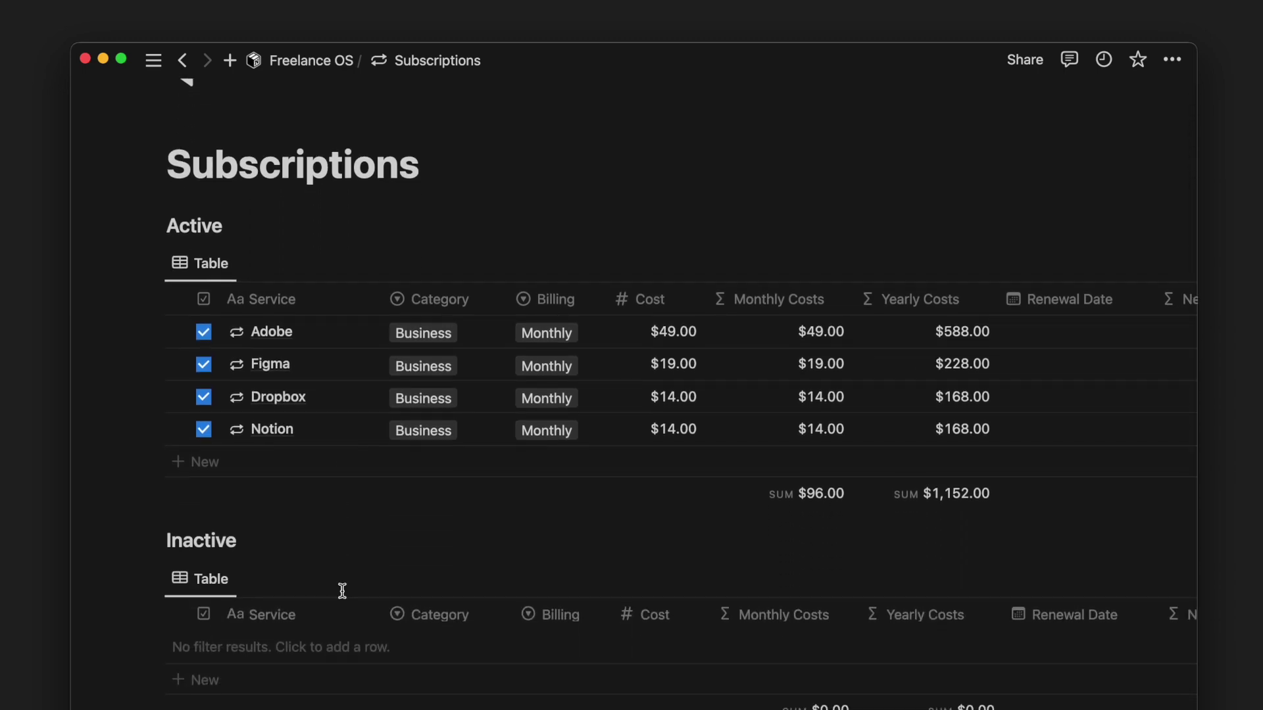
{"action": "left_click", "coordinate": [203, 333]}
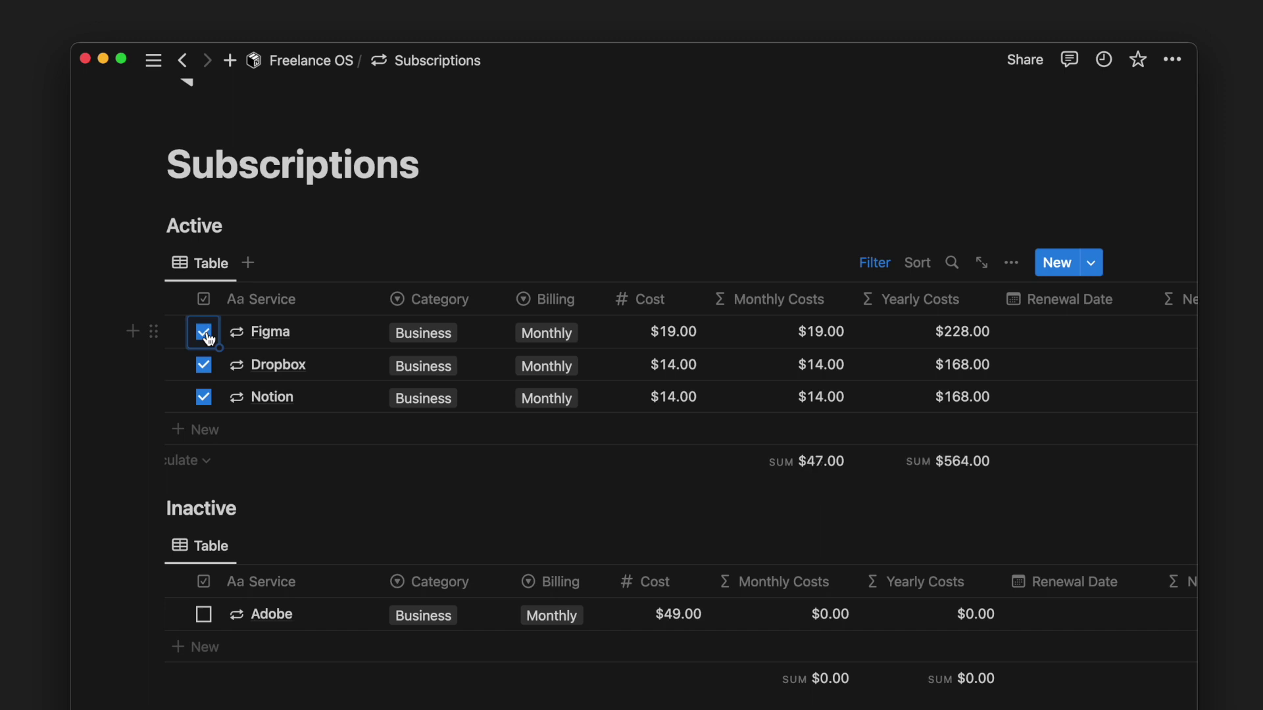
{"action": "left_click", "coordinate": [274, 431]}
{"action": "type", "text": "Canva"}
{"action": "left_click", "coordinate": [424, 429]}
{"action": "left_click", "coordinate": [478, 495]}
{"action": "left_click", "coordinate": [655, 434]}
{"action": "type", "text": "19"}
{"action": "left_click", "coordinate": [733, 231]}
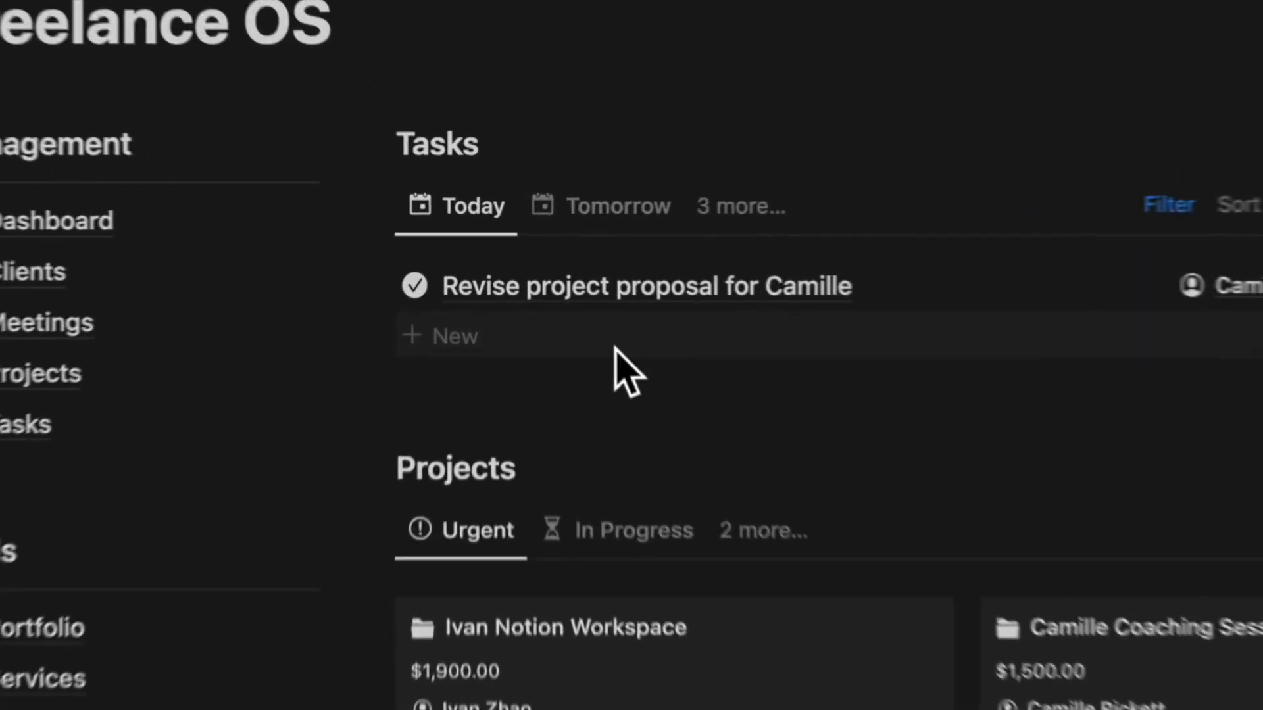
{"action": "left_click", "coordinate": [614, 355]}
- Add a 'Send a project proposal' task linked to the client, and move the workspace project to In Progress
{"action": "type", "text": "Send a project proposal for Ali"}
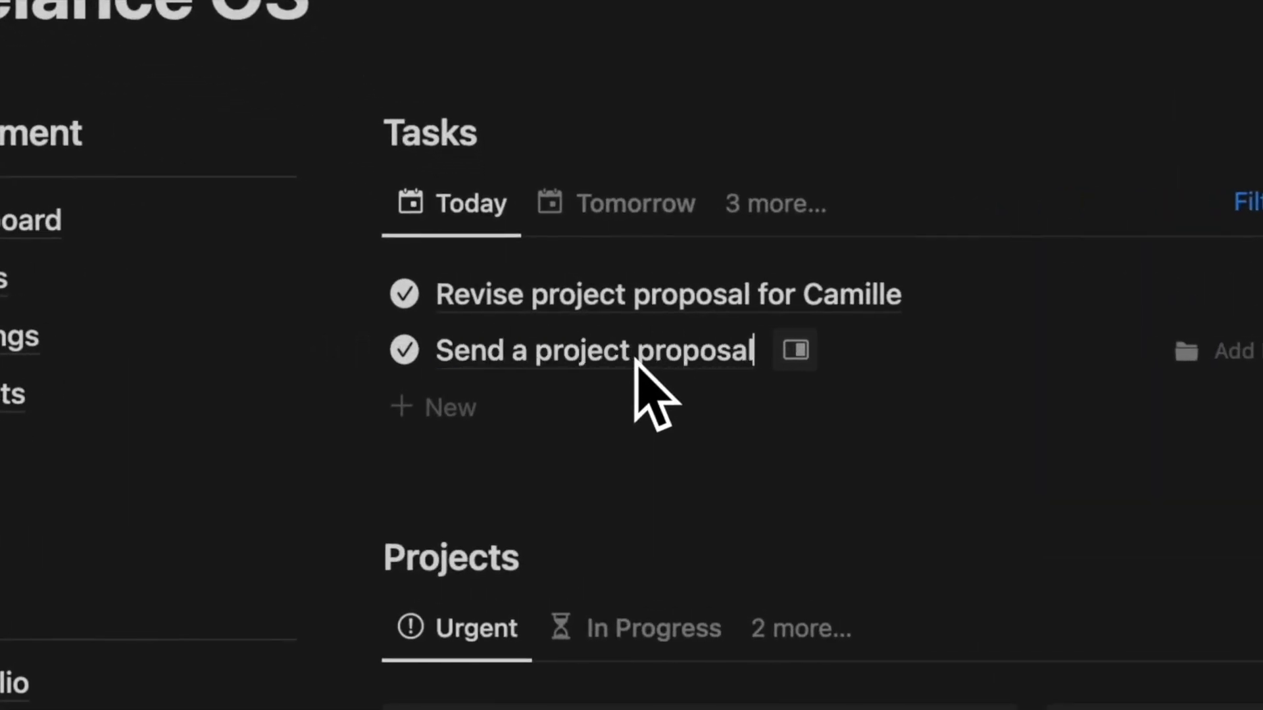
{"action": "left_click", "coordinate": [908, 296]}
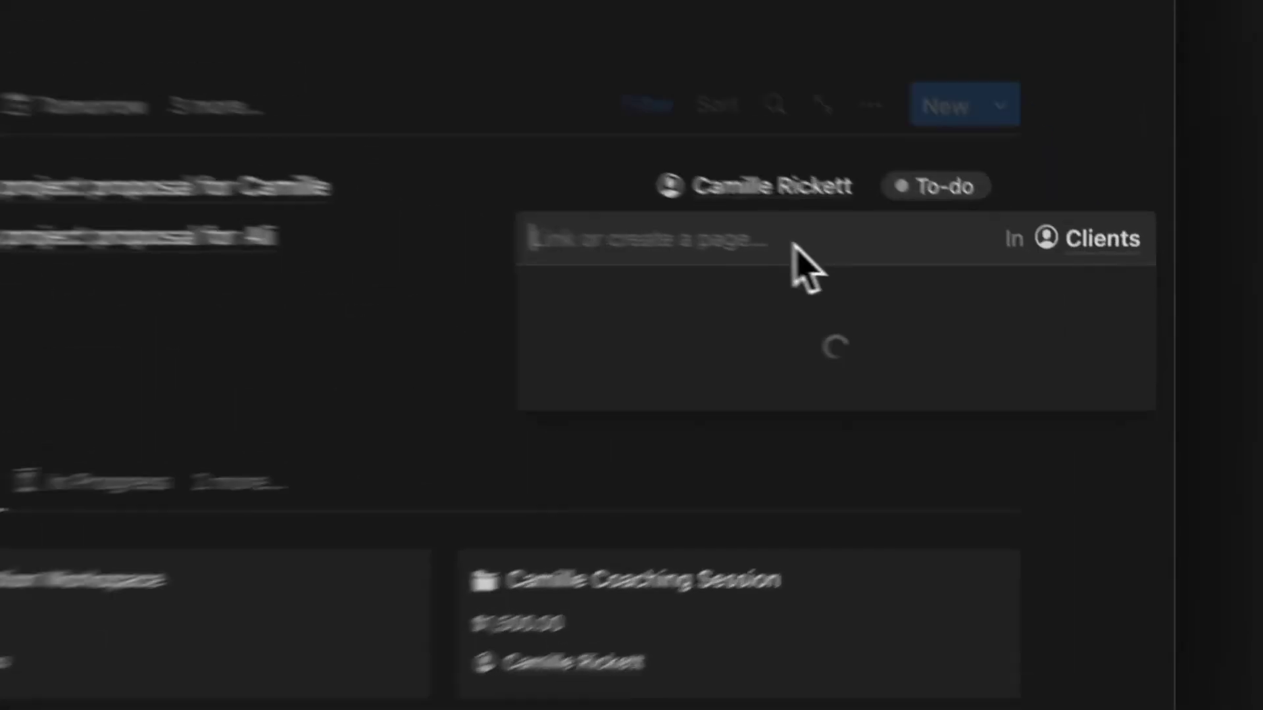
{"action": "left_click", "coordinate": [655, 342]}
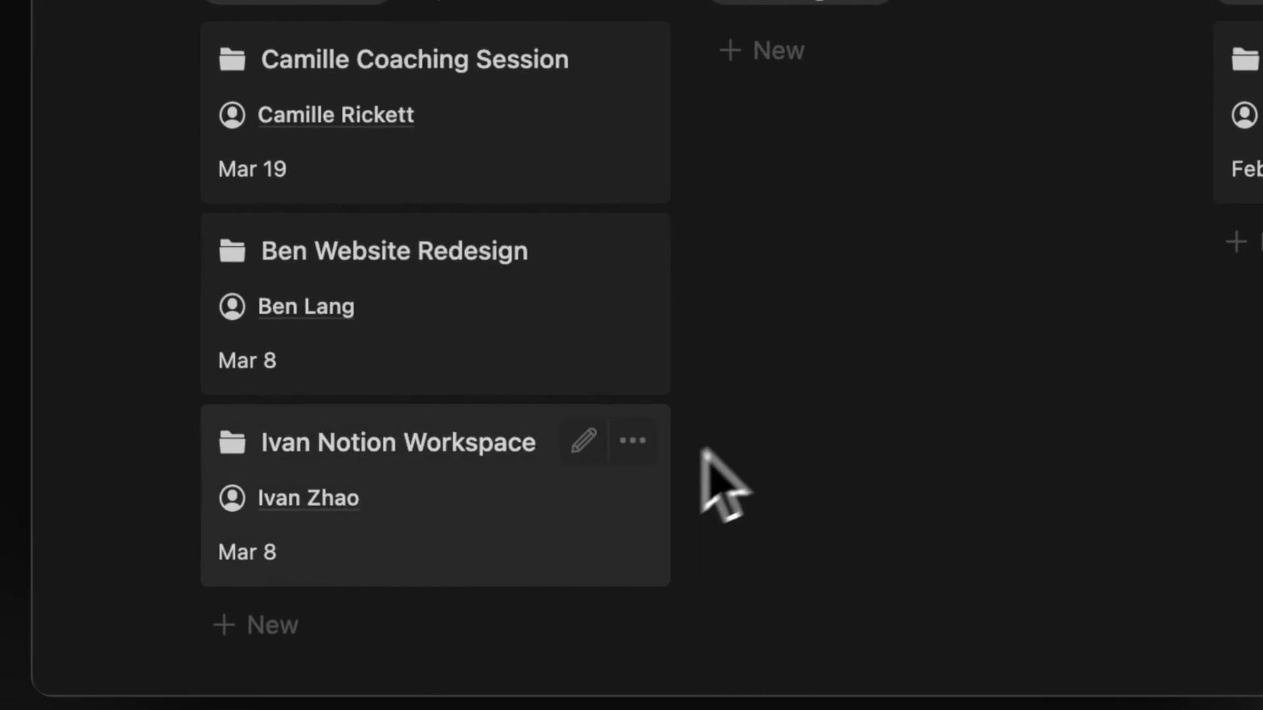
{"action": "left_click_drag", "start_coordinate": [718, 479], "coordinate": [648, 381]}
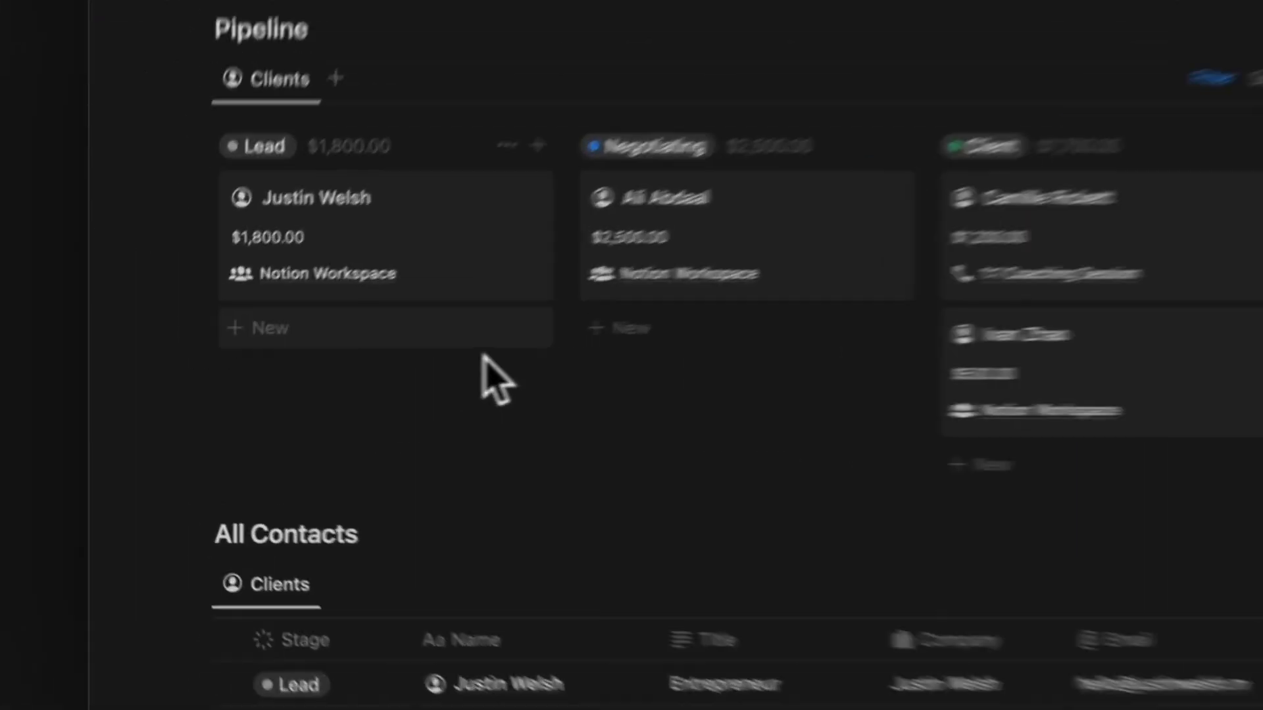
- Add a lead worth 8,000 with the Notion Workspace service, and title a meeting 'Onboarding Call'
{"action": "left_click", "coordinate": [493, 332]}
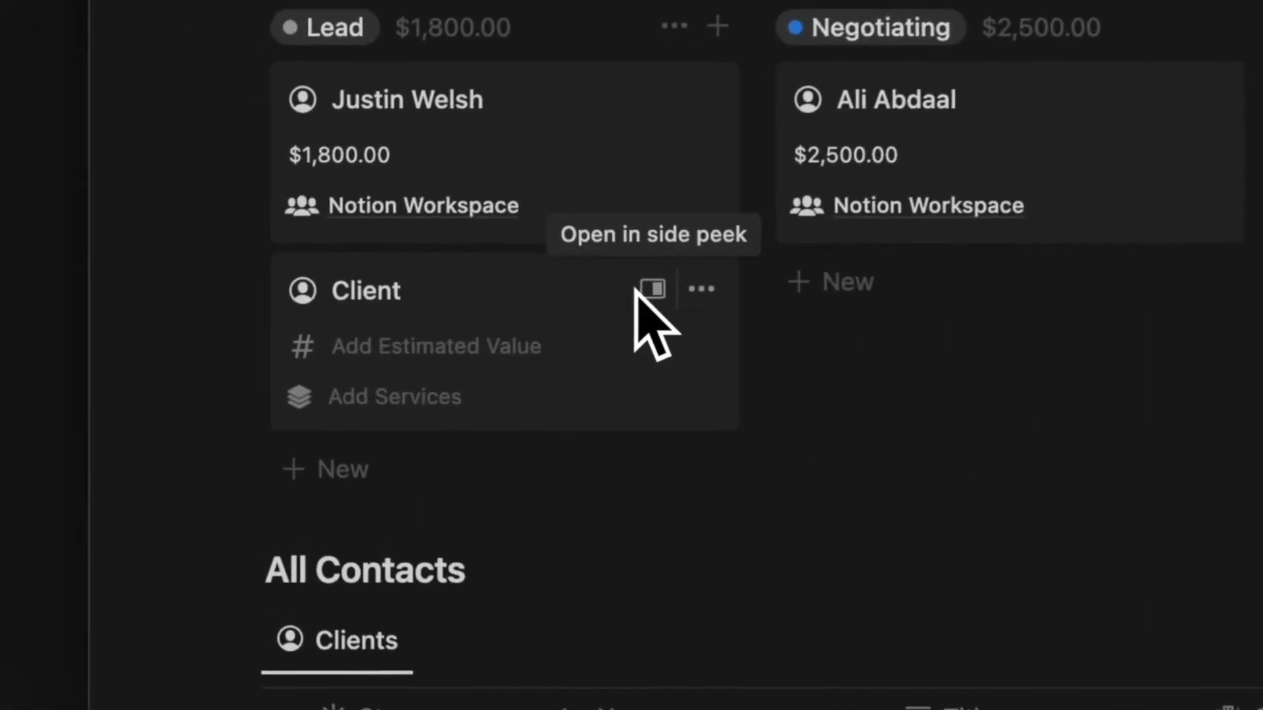
{"action": "type", "text": "Alex Homozi"}
{"action": "left_click", "coordinate": [606, 342]}
{"action": "type", "text": "8,000"}
{"action": "key", "text": "Return"}
{"action": "left_click", "coordinate": [540, 411]}
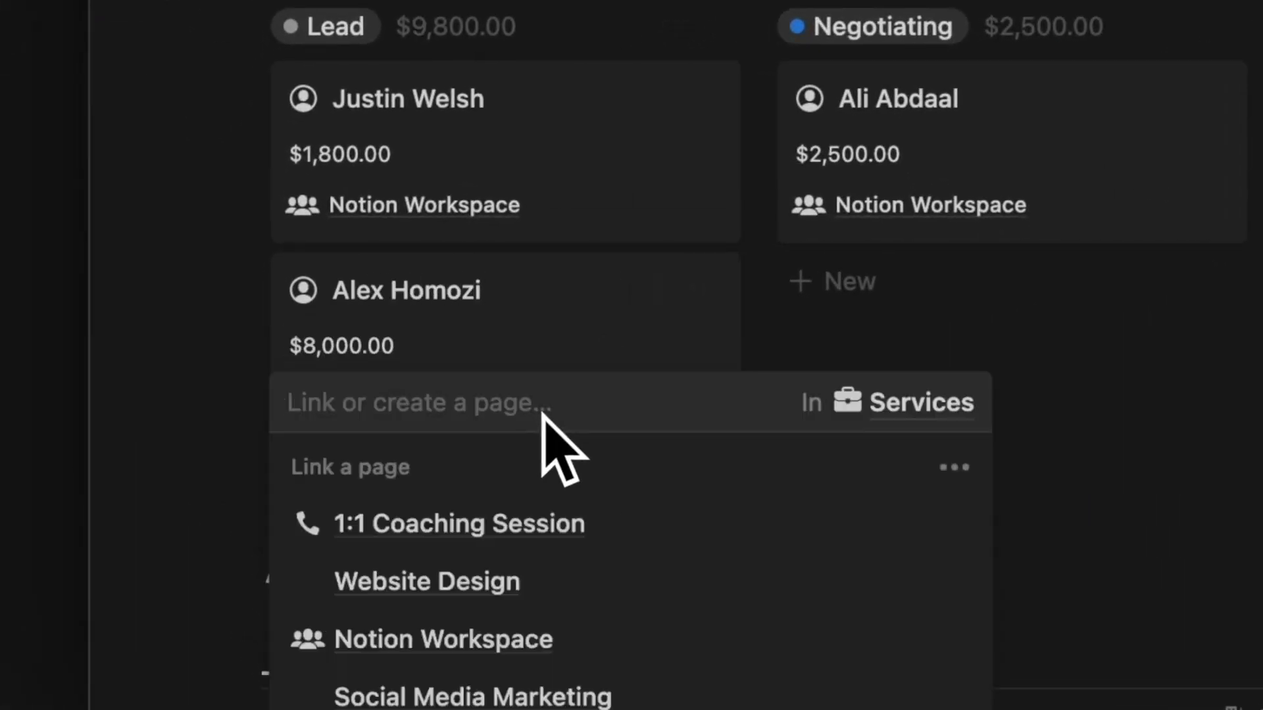
{"action": "left_click", "coordinate": [546, 595]}
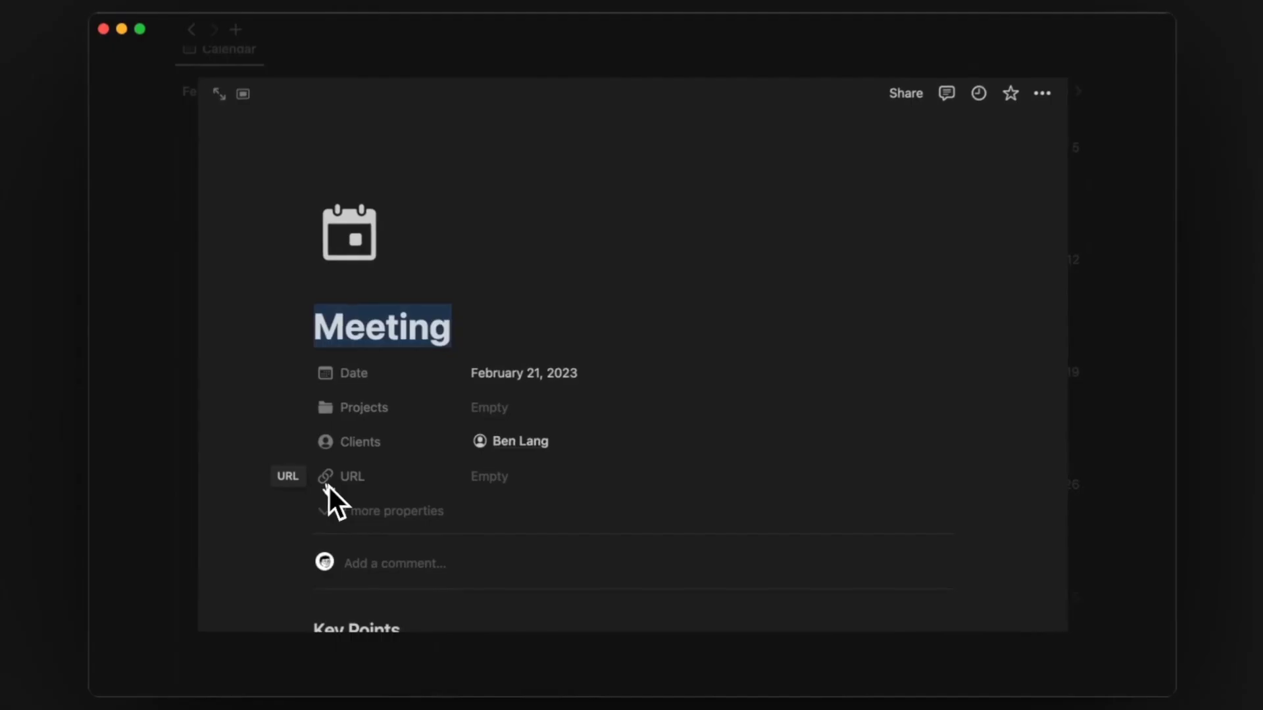
{"action": "type", "text": "Onboarding Call"}
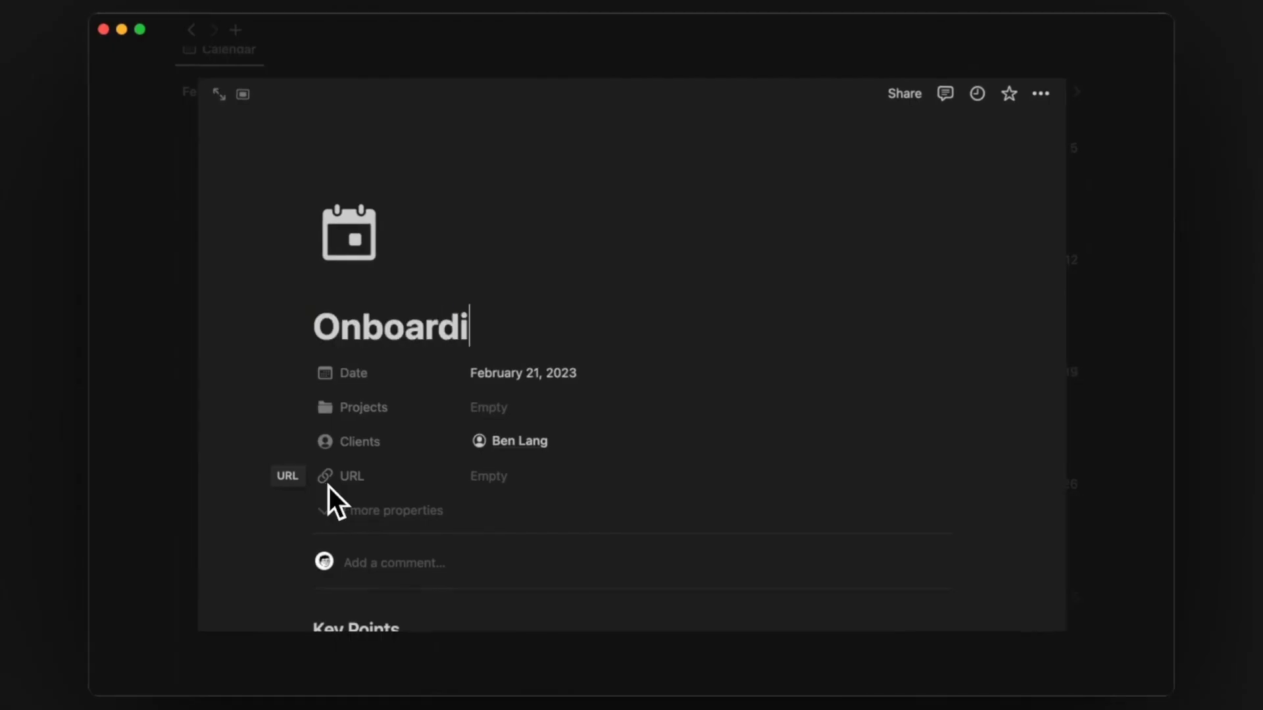